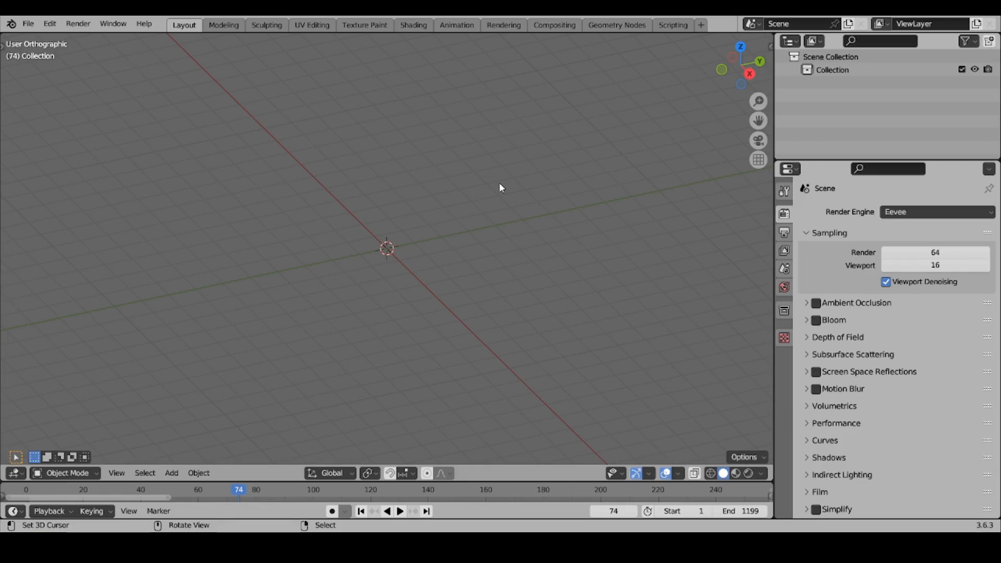
# - Add a mesh cylinder with its cap fill type set to Nothing and UV generation enabled
pyautogui.hotkey('shift', 'a')
pyautogui.moveTo(555, 230)
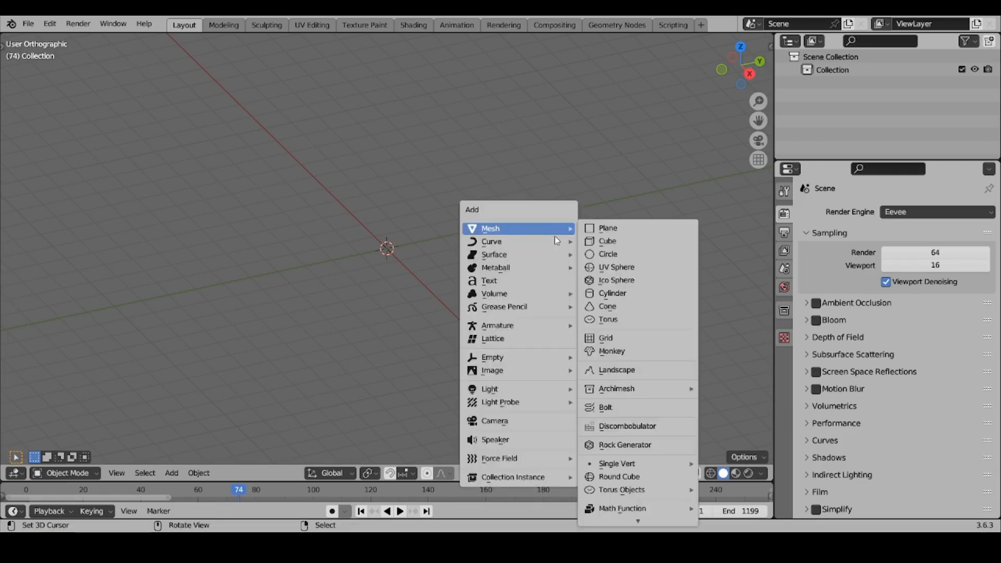
pyautogui.click(619, 294)
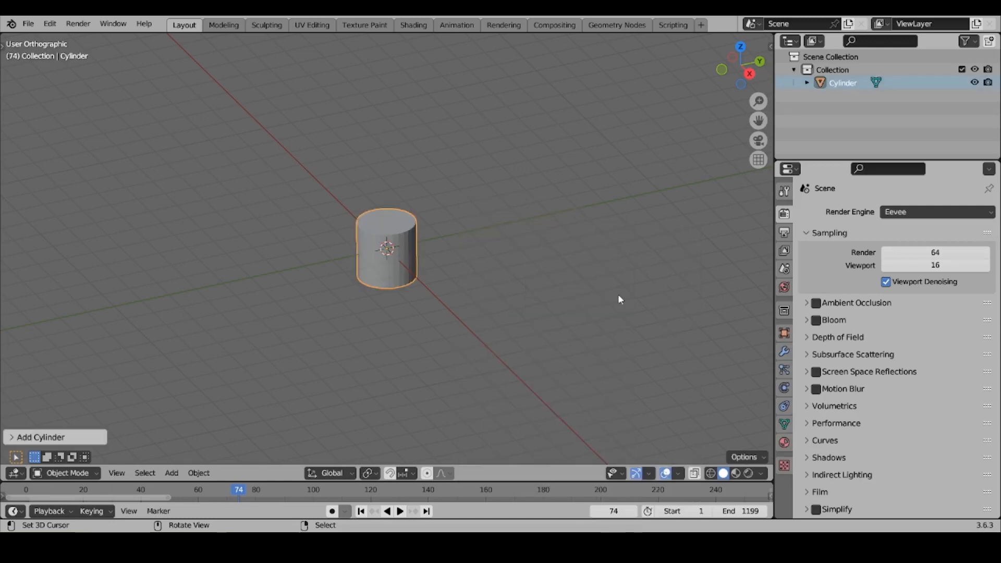
pyautogui.click(42, 437)
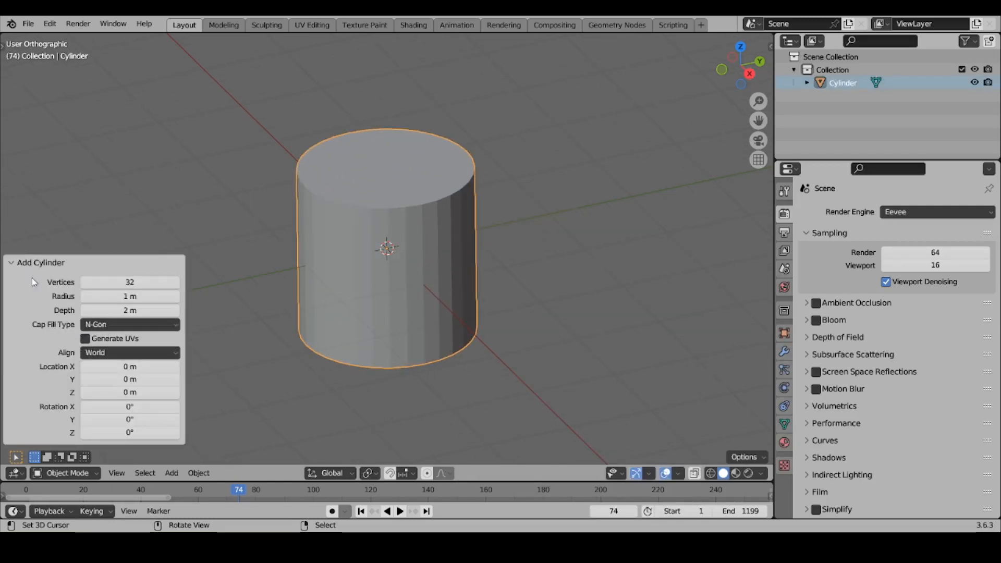
pyautogui.click(85, 339)
pyautogui.click(130, 324)
pyautogui.click(107, 342)
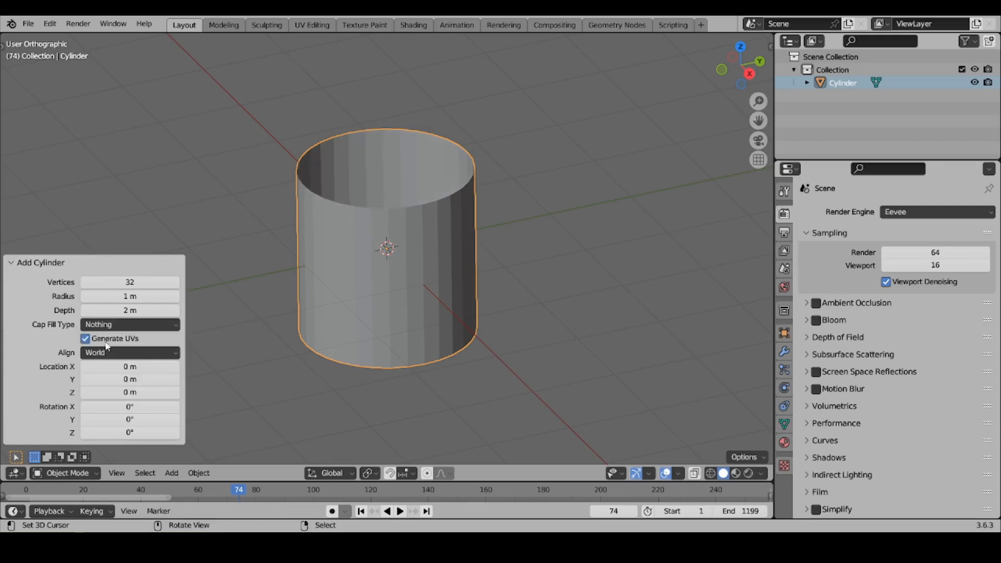
pyautogui.click(27, 266)
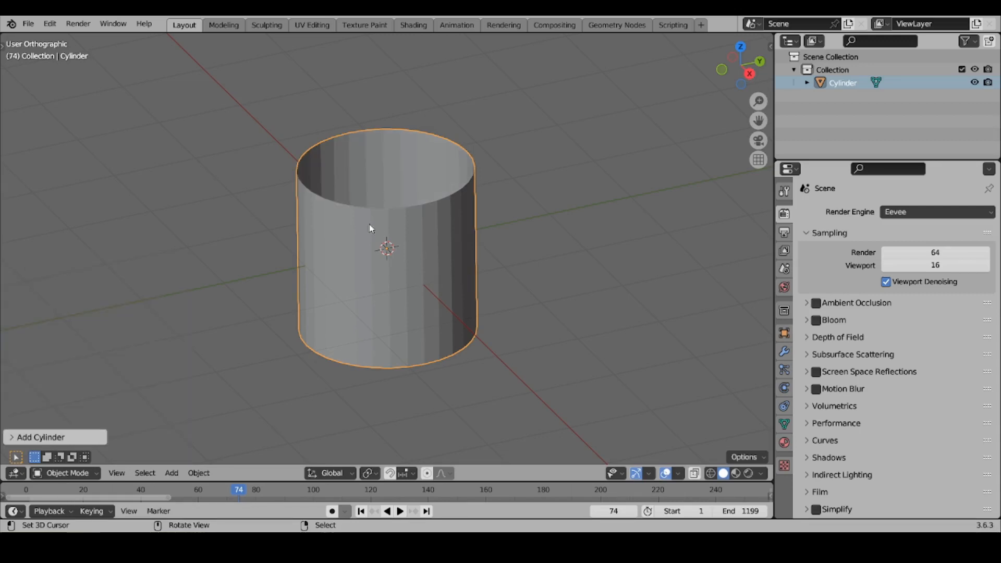
# - Set the new cylinder's vertex count to 64
pyautogui.moveTo(369, 228); pyautogui.dragTo(297, 305, button='middle')
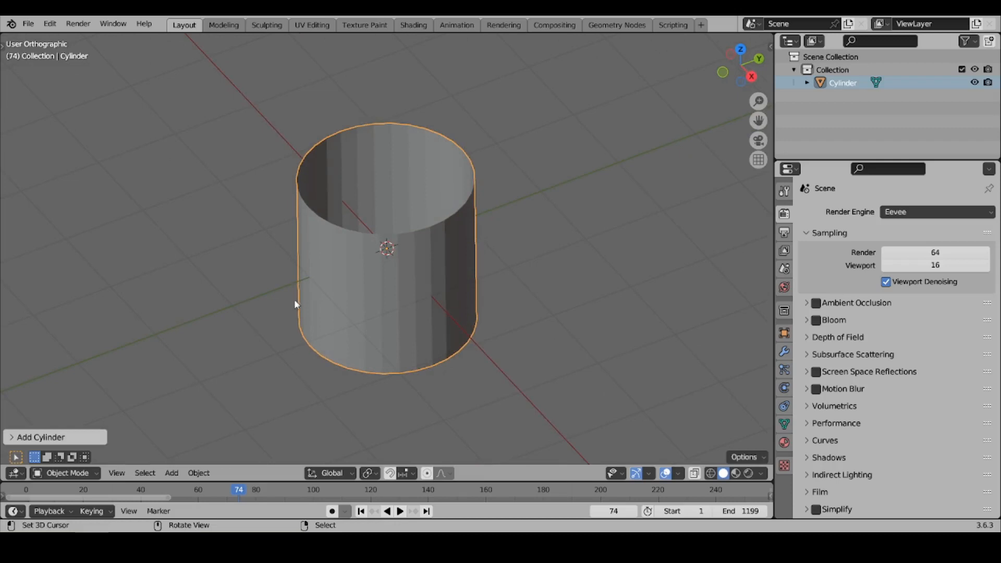
pyautogui.click(52, 436)
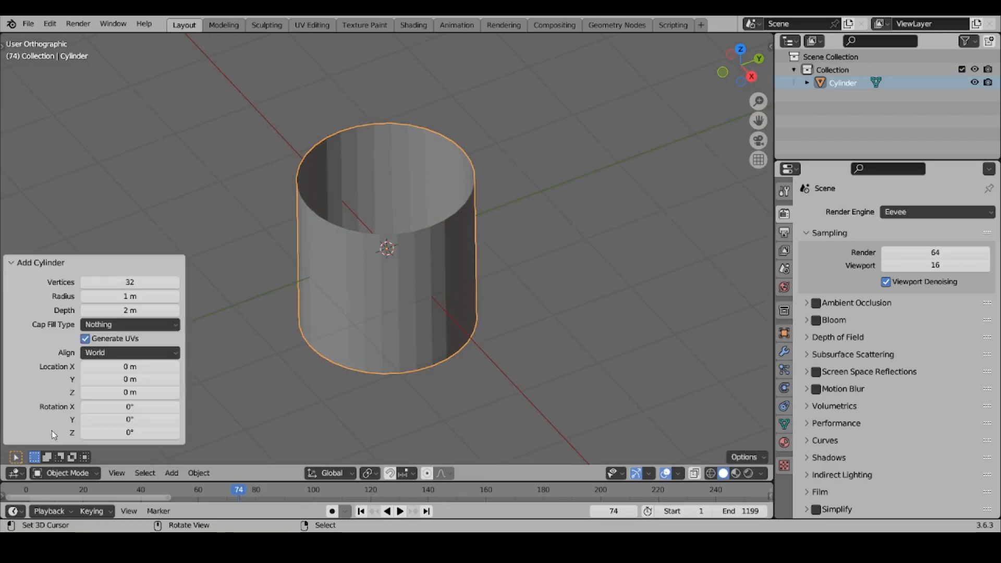
pyautogui.click(145, 281)
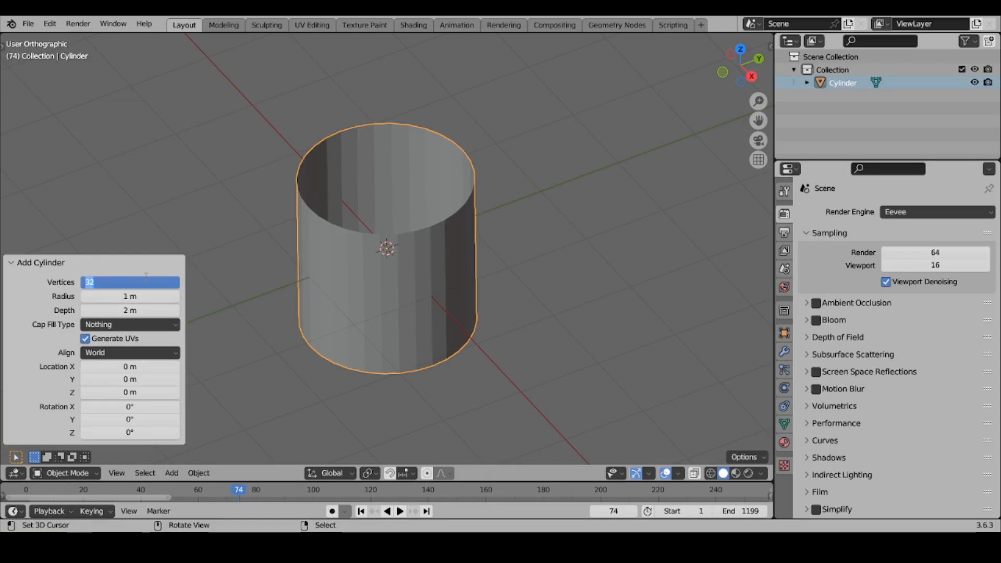
pyautogui.write('64')
pyautogui.press('Return')
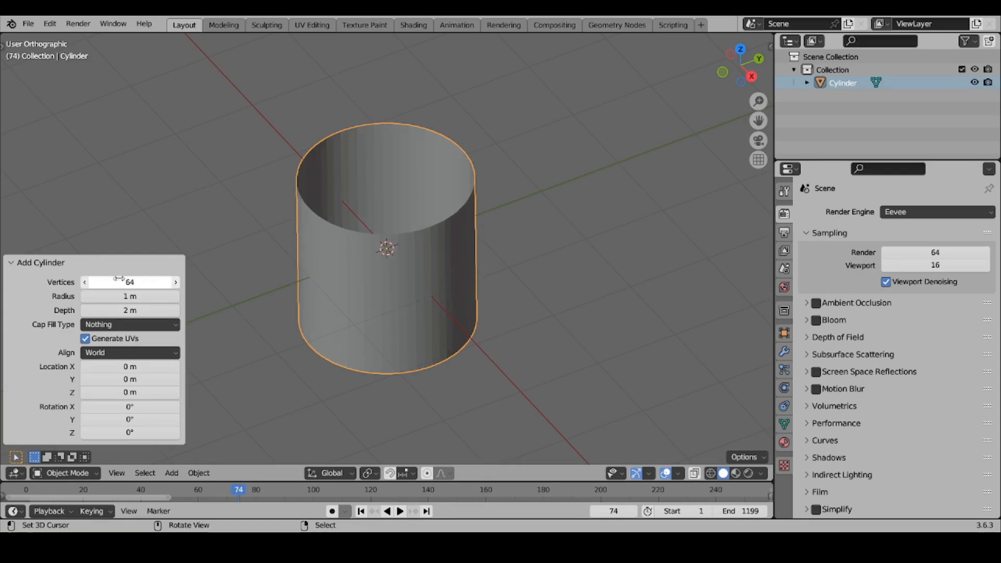
pyautogui.click(20, 266)
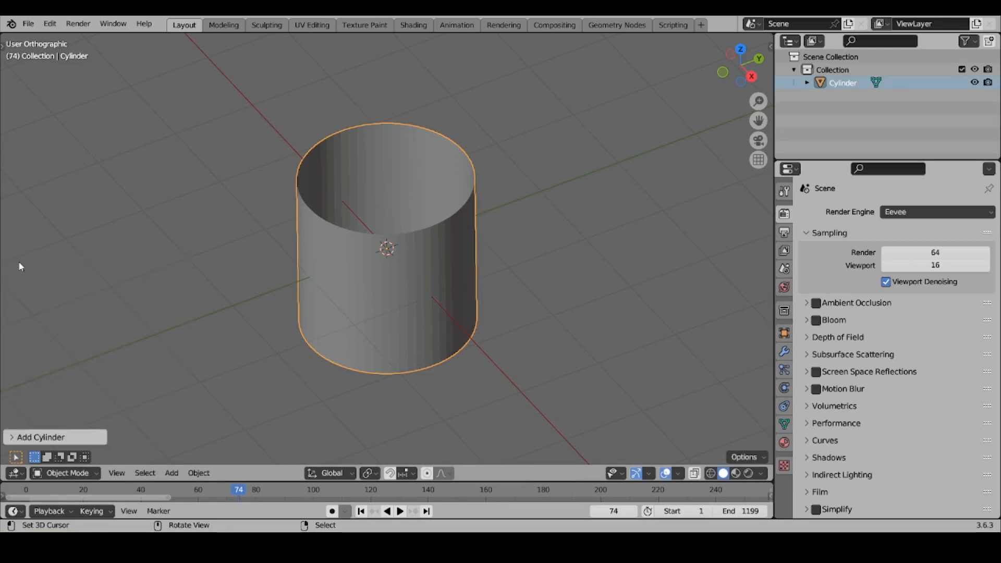
# - In Edit Mode, select the central vertical edge facing the front view and mark it as a seam
pyautogui.press('Tab')
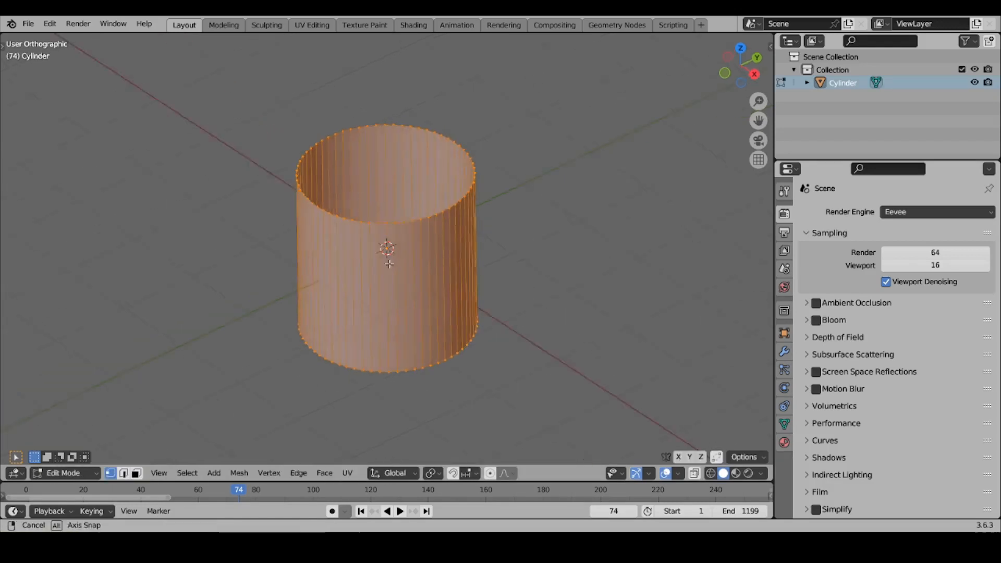
pyautogui.moveTo(386, 249); pyautogui.dragTo(170, 424, button='middle')
pyautogui.click(123, 473)
pyautogui.click(359, 229)
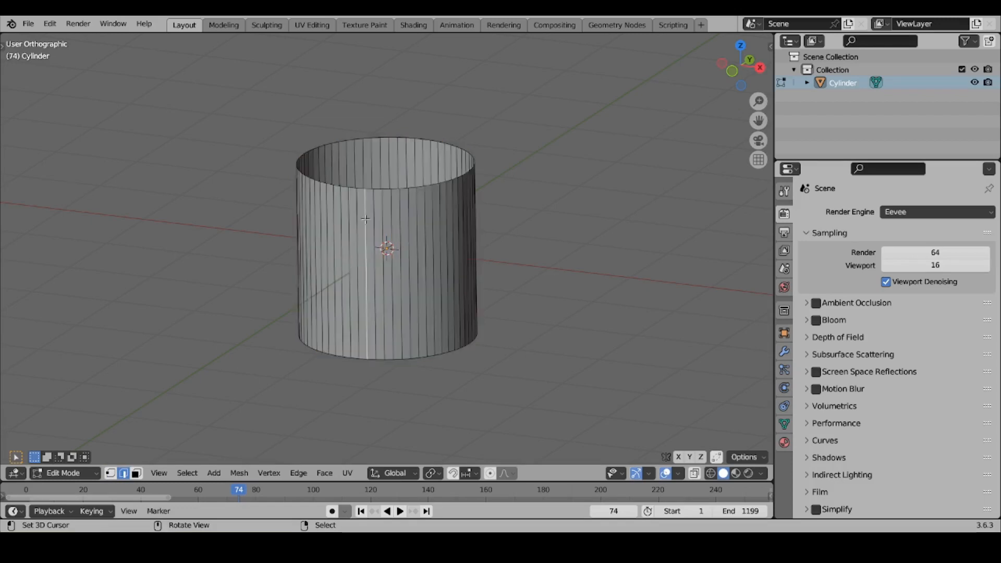
pyautogui.moveTo(359, 229); pyautogui.dragTo(415, 258, button='middle')
pyautogui.press('KP_1')
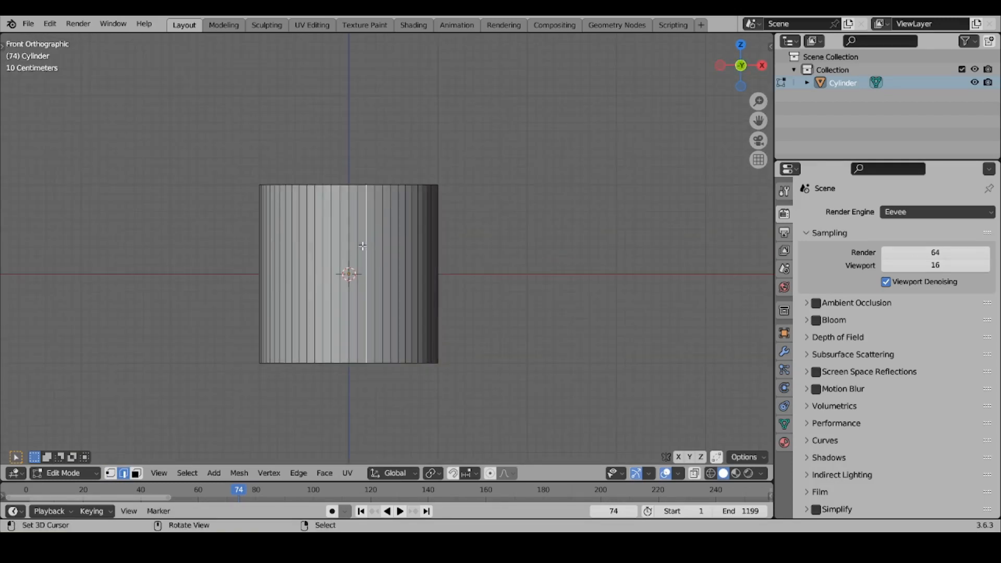
pyautogui.click(348, 243)
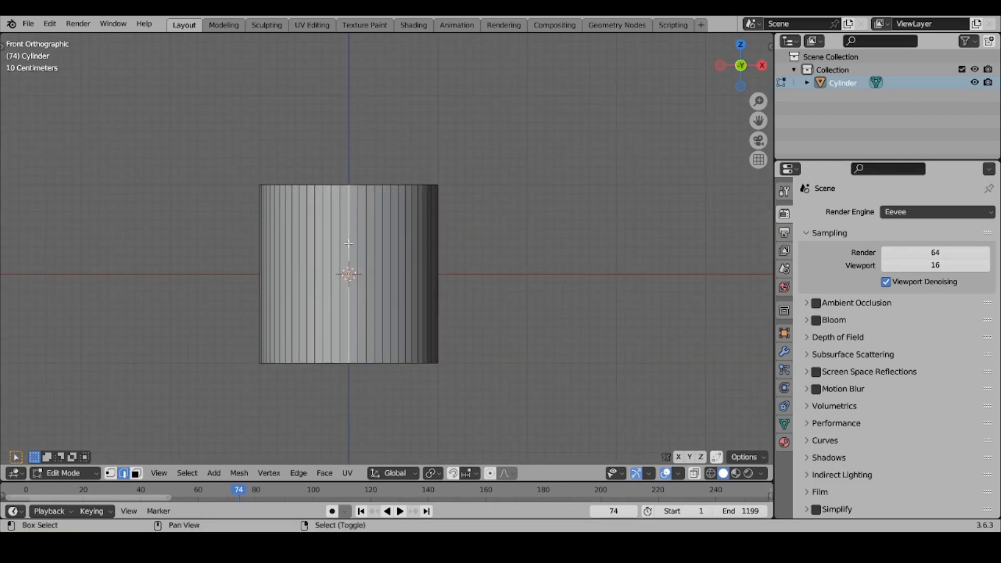
pyautogui.hotkey('ctrl', 'e')
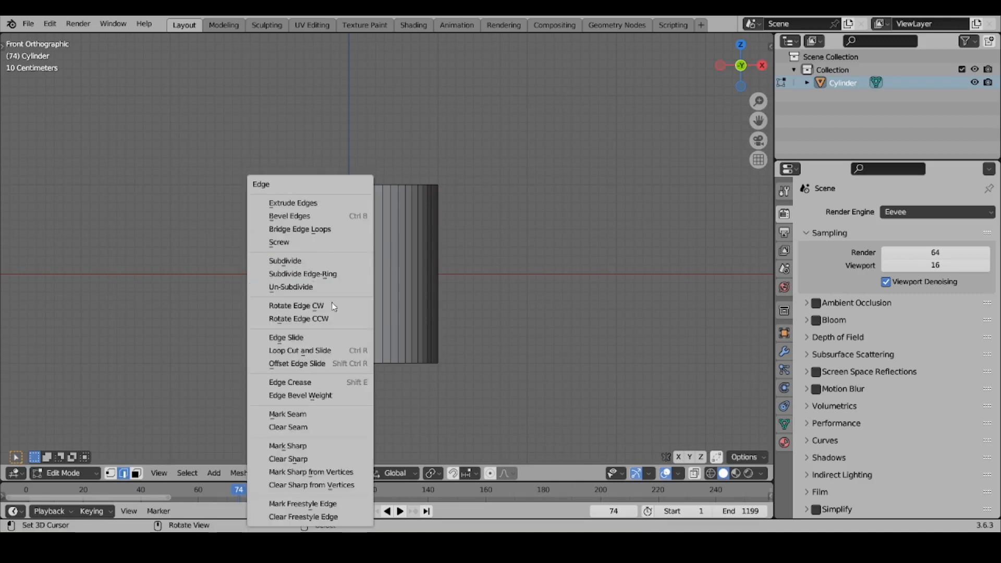
pyautogui.click(324, 416)
# - Unwrap the entire cylinder mesh from the front view with Cylinder Projection and check the layout in a UV editor
pyautogui.moveTo(375, 242); pyautogui.dragTo(368, 308, button='middle')
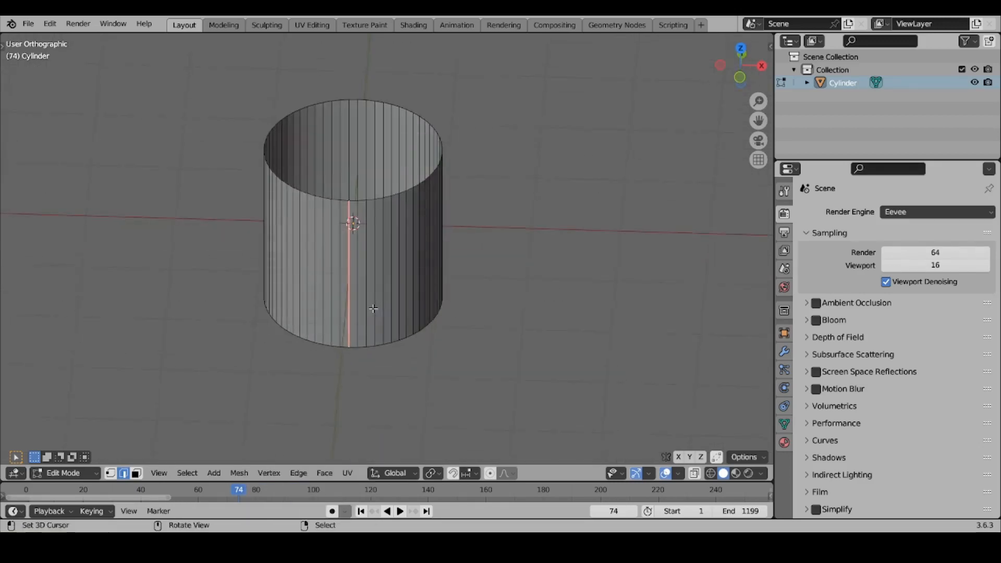
pyautogui.scroll(2, 405, 255)
pyautogui.press('KP_1')
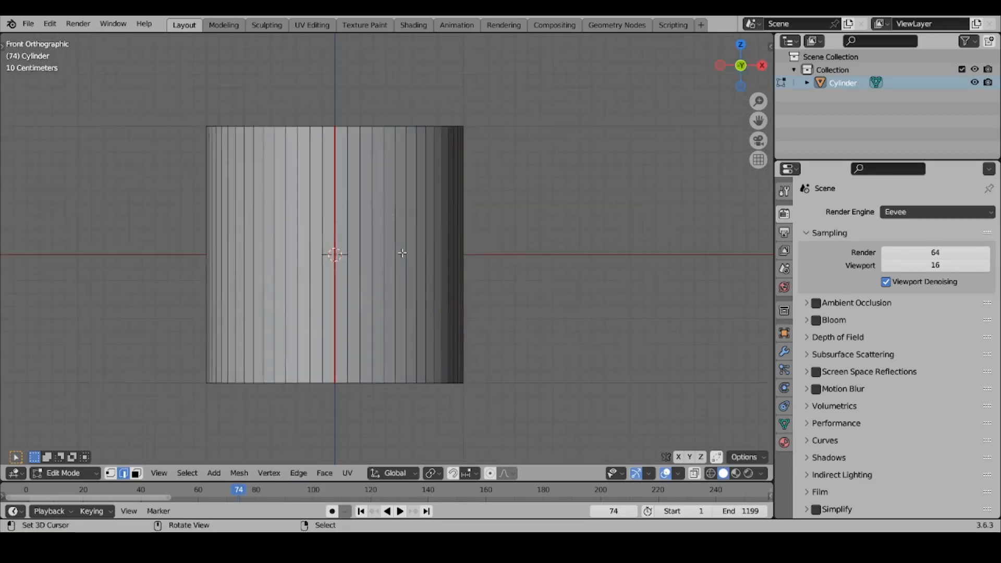
pyautogui.press('a')
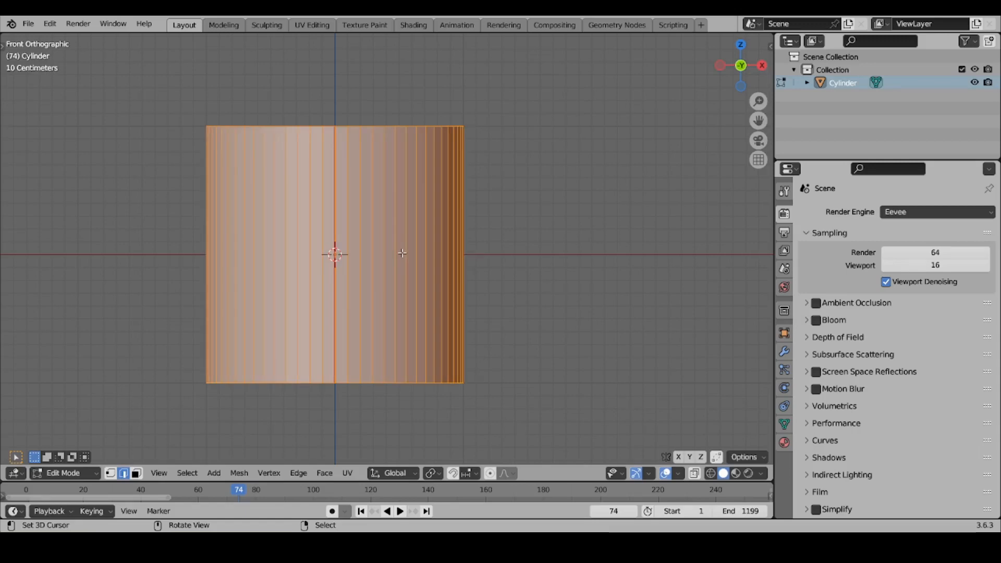
pyautogui.press('u')
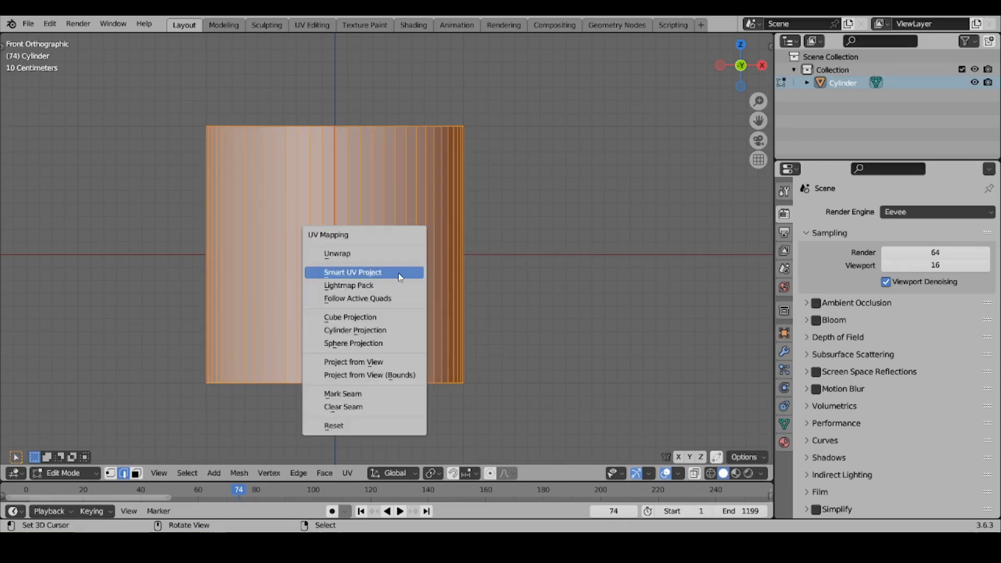
pyautogui.click(389, 330)
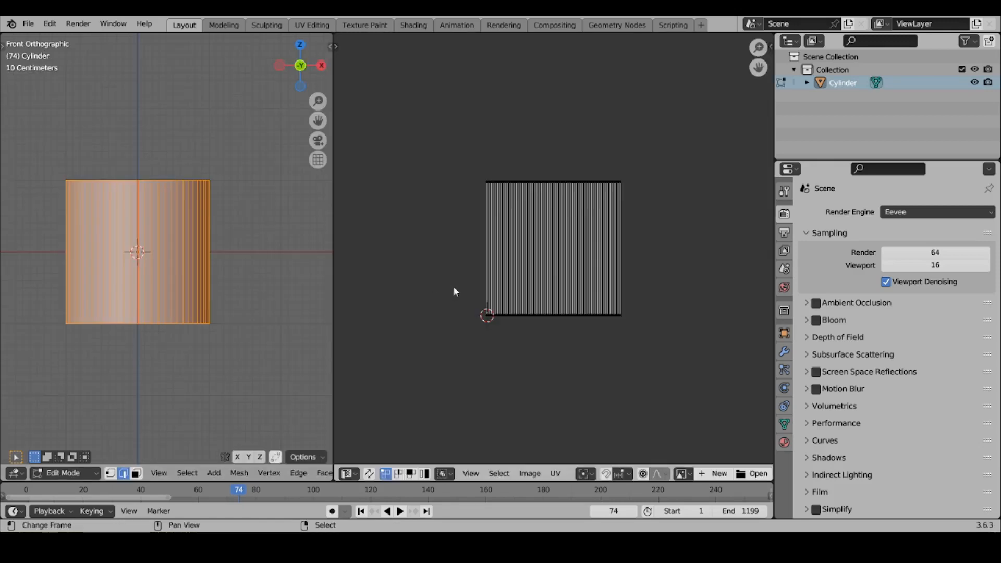
pyautogui.scroll(5, 480, 277)
pyautogui.scroll(-2, 487, 268)
pyautogui.scroll(3, 488, 324)
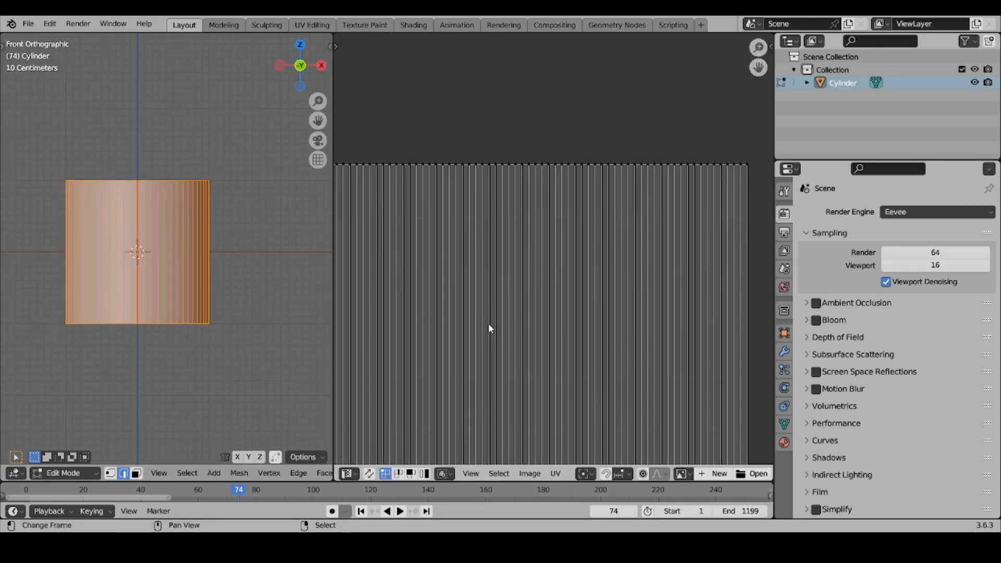
pyautogui.scroll(-4, 488, 324)
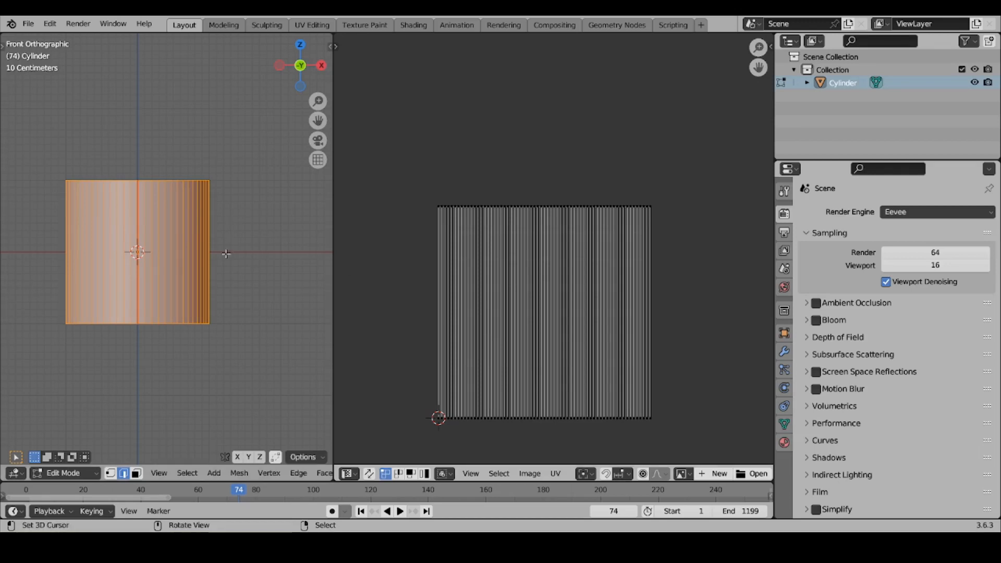
pyautogui.scroll(3, 228, 255)
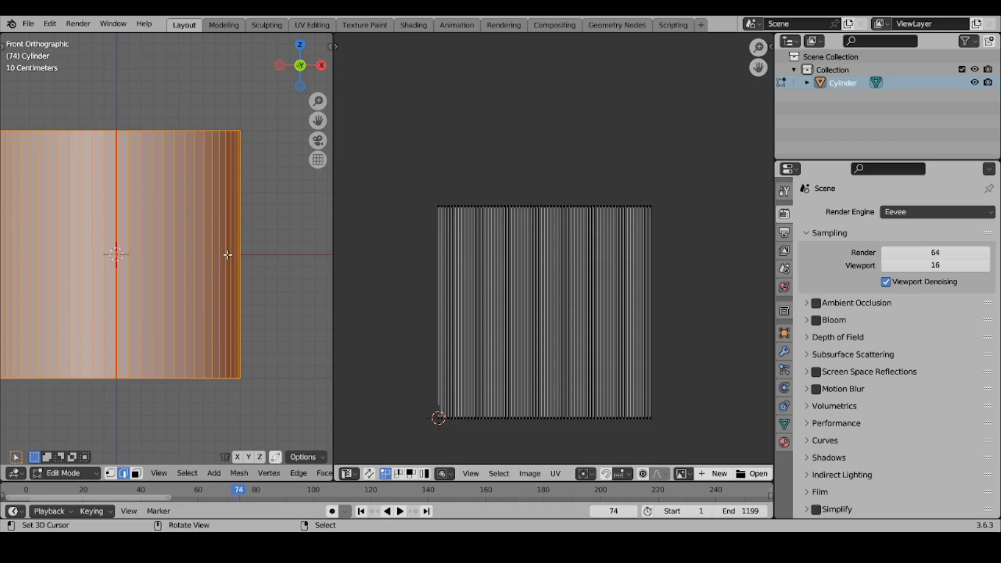
# - Return to Object Mode, change the UV editor area to a Shader Editor and create a new material for the cylinder
pyautogui.press('Tab')
pyautogui.click(348, 473)
pyautogui.click(381, 430)
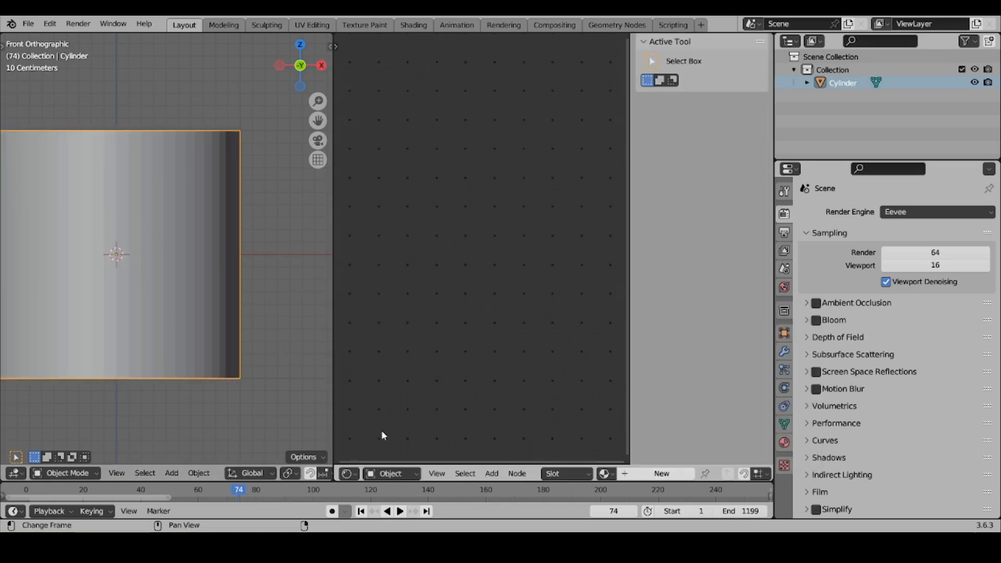
pyautogui.press('n')
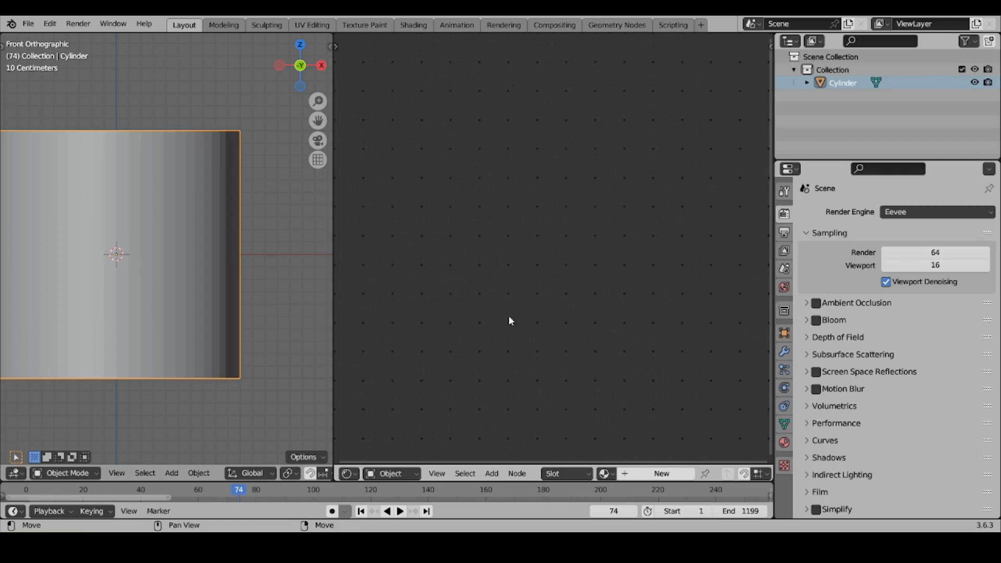
pyautogui.click(649, 474)
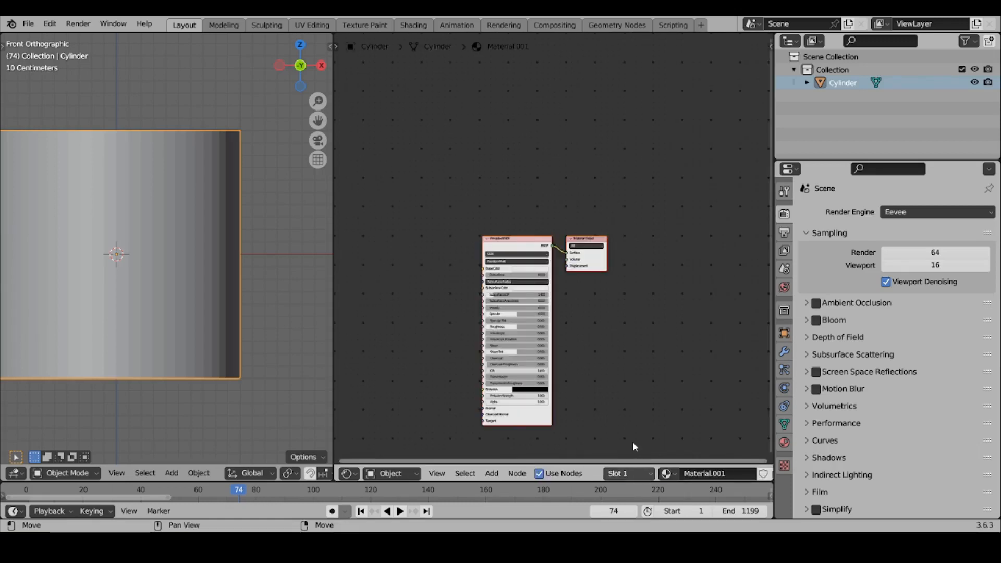
# - Switch the viewport shading to Material Preview and set both the render and viewport samples to 1
pyautogui.scroll(-5, 284, 473)
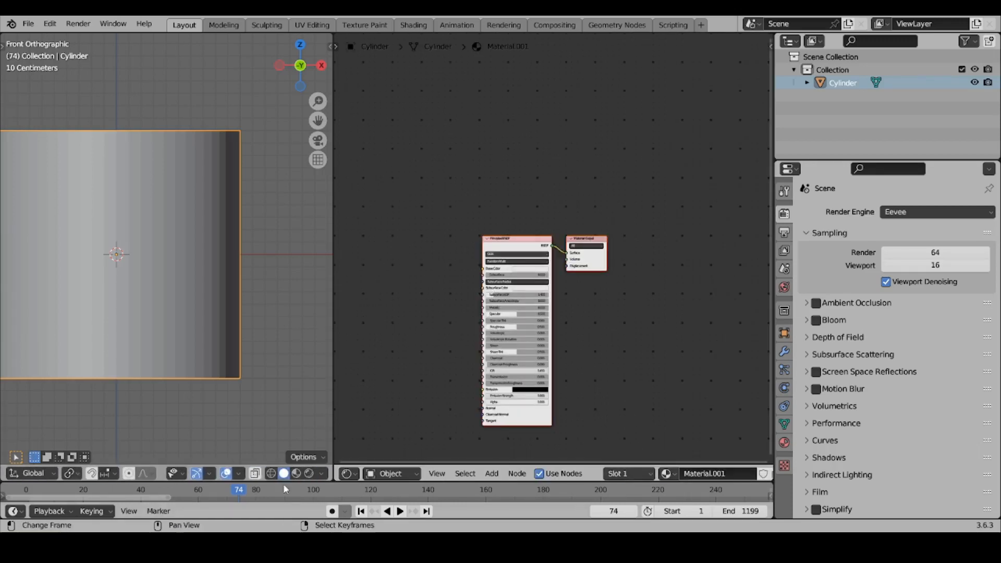
pyautogui.click(297, 473)
pyautogui.click(932, 254)
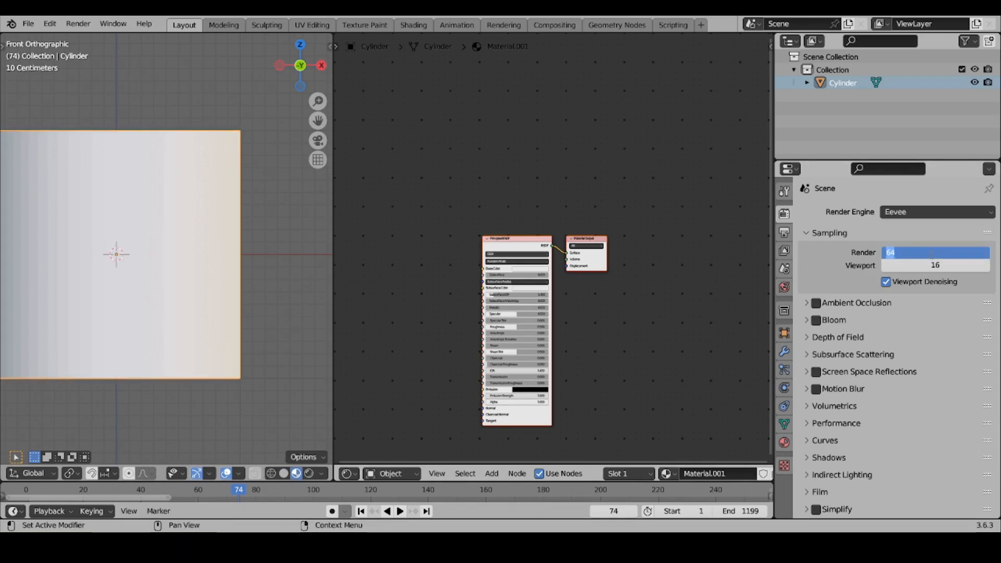
pyautogui.press('Tab')
pyautogui.write('1')
pyautogui.press('Return')
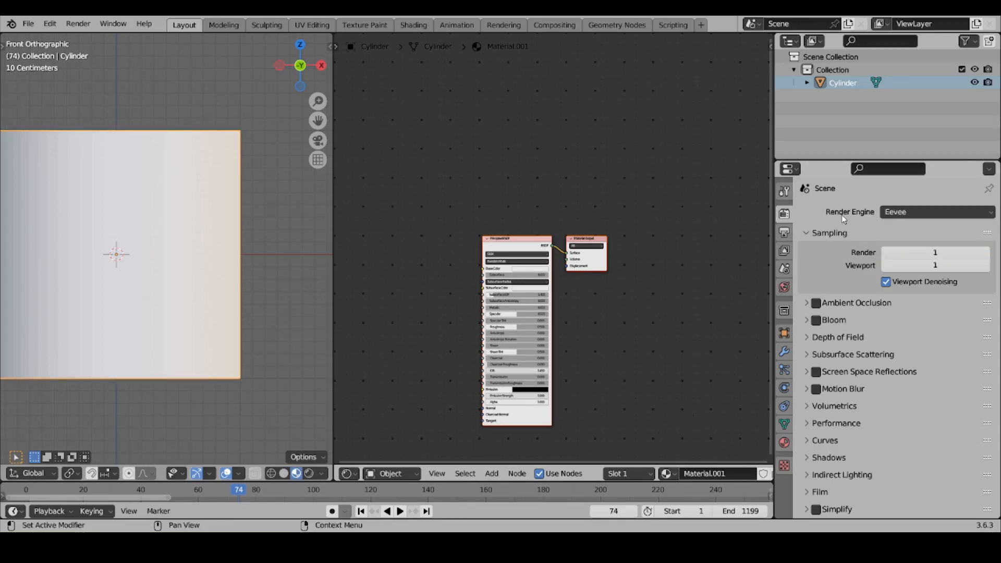
# - Add a Noise Texture node beside the Principled BSDF and connect its Fac output to Base Color
pyautogui.scroll(3, 558, 250)
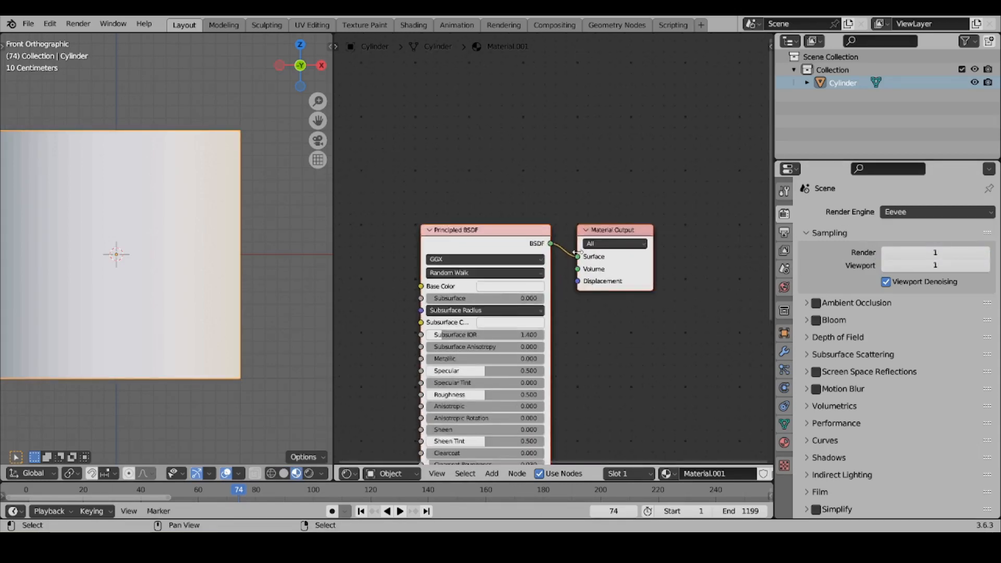
pyautogui.moveTo(556, 275); pyautogui.dragTo(502, 204, button='middle')
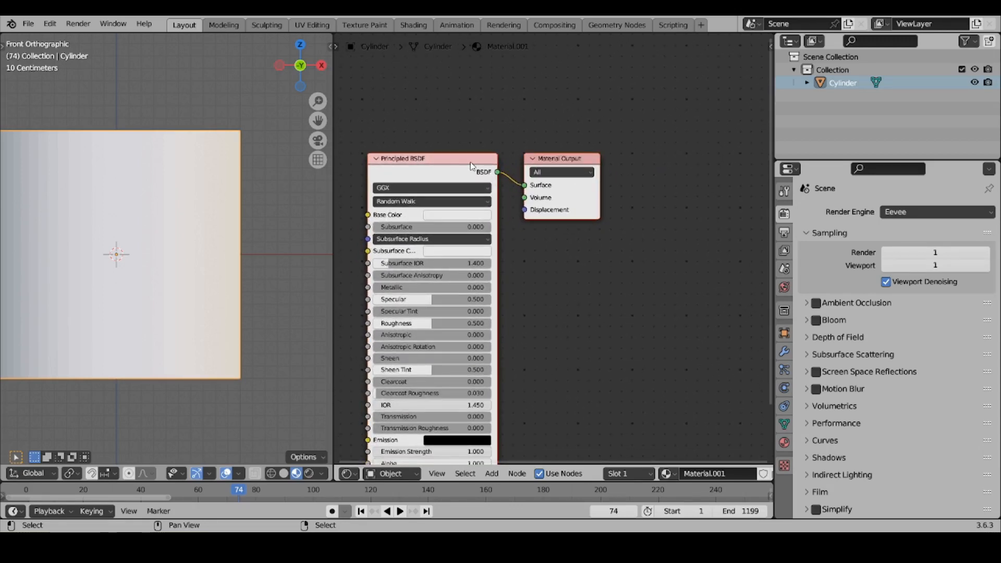
pyautogui.moveTo(440, 166); pyautogui.dragTo(531, 179, button='middle')
pyautogui.scroll(-4, 526, 209)
pyautogui.moveTo(511, 244); pyautogui.dragTo(506, 339, button='middle')
pyautogui.scroll(1, 522, 313)
pyautogui.moveTo(573, 203); pyautogui.dragTo(622, 137, button='middle')
pyautogui.hotkey('shift', 'a')
pyautogui.moveTo(521, 210)
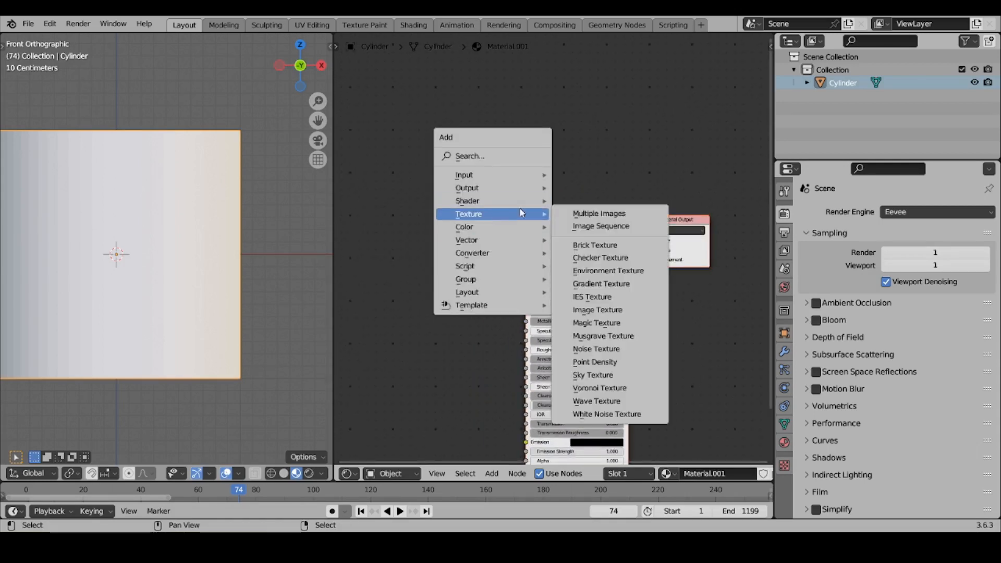
pyautogui.click(596, 349)
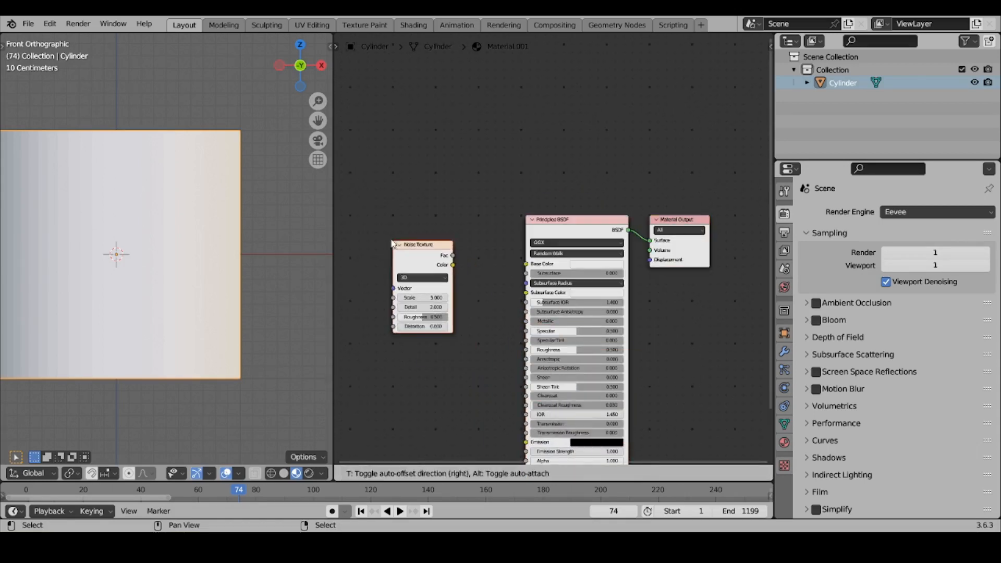
pyautogui.click(391, 242)
pyautogui.moveTo(451, 255); pyautogui.dragTo(526, 264)
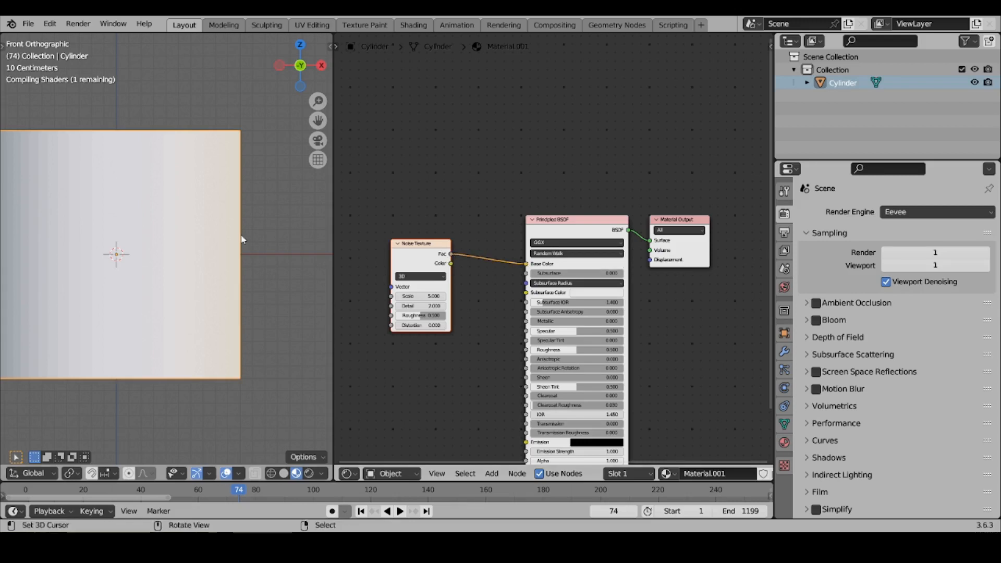
pyautogui.scroll(1, 491, 273)
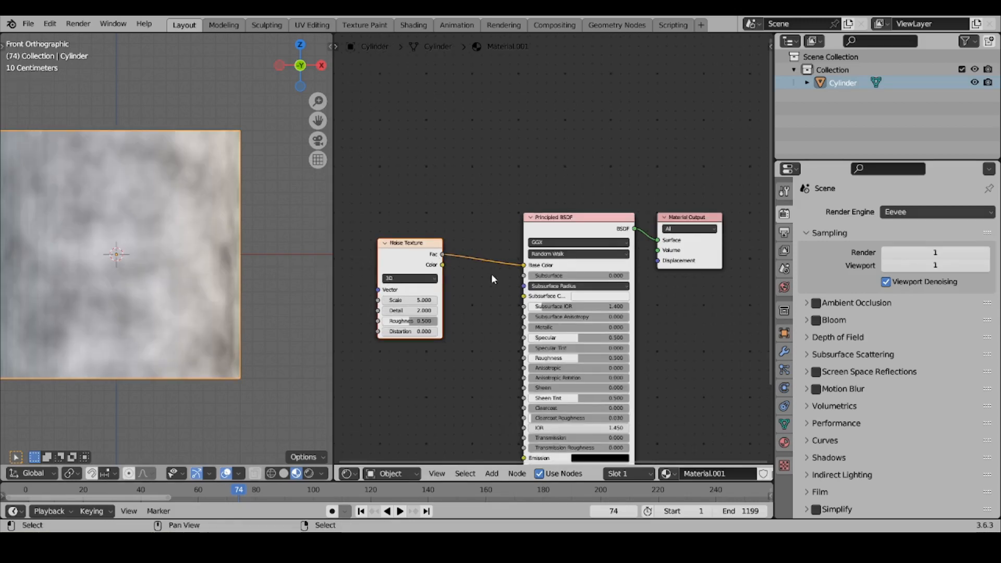
# - Add Mapping and Texture Coordinate nodes to the Noise Texture and drive the Mapping vector with the UV output
pyautogui.keyDown('shift'); pyautogui.moveTo(175, 221); pyautogui.dragTo(228, 225, button='middle'); pyautogui.keyUp('shift')
pyautogui.scroll(3, 233, 221)
pyautogui.scroll(-2, 233, 222)
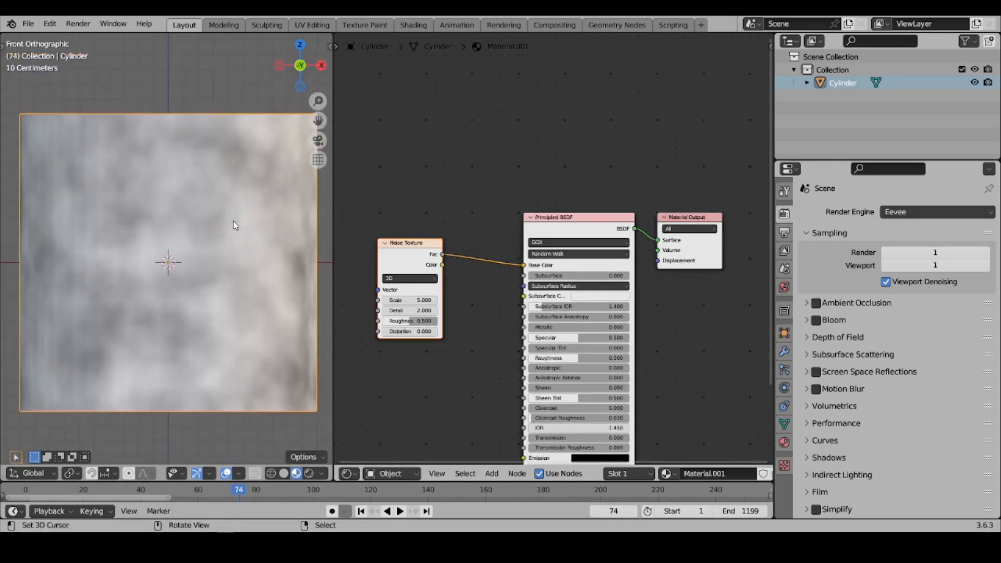
pyautogui.moveTo(424, 260); pyautogui.dragTo(509, 264, button='middle')
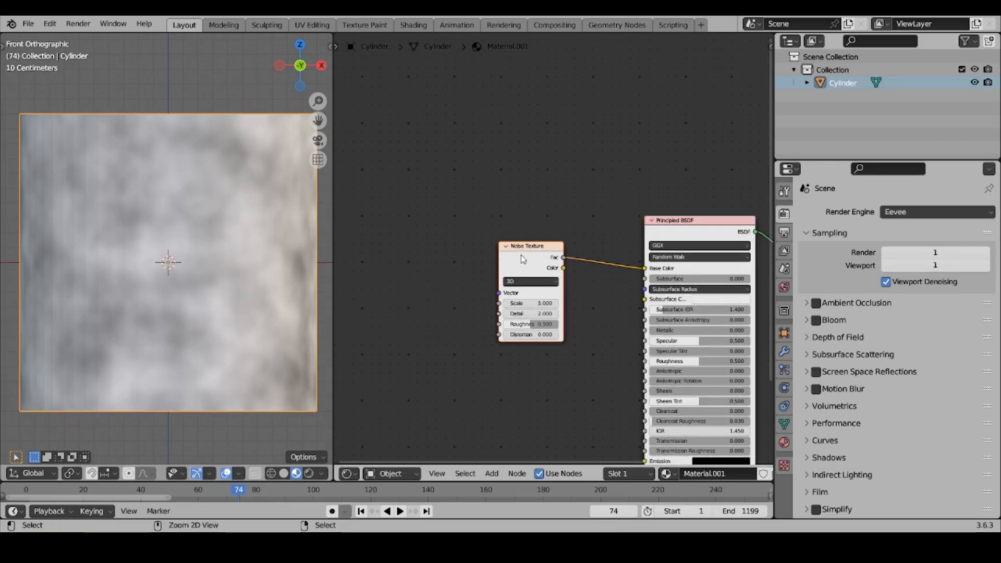
pyautogui.hotkey('ctrl', 't')
pyautogui.scroll(2, 452, 262)
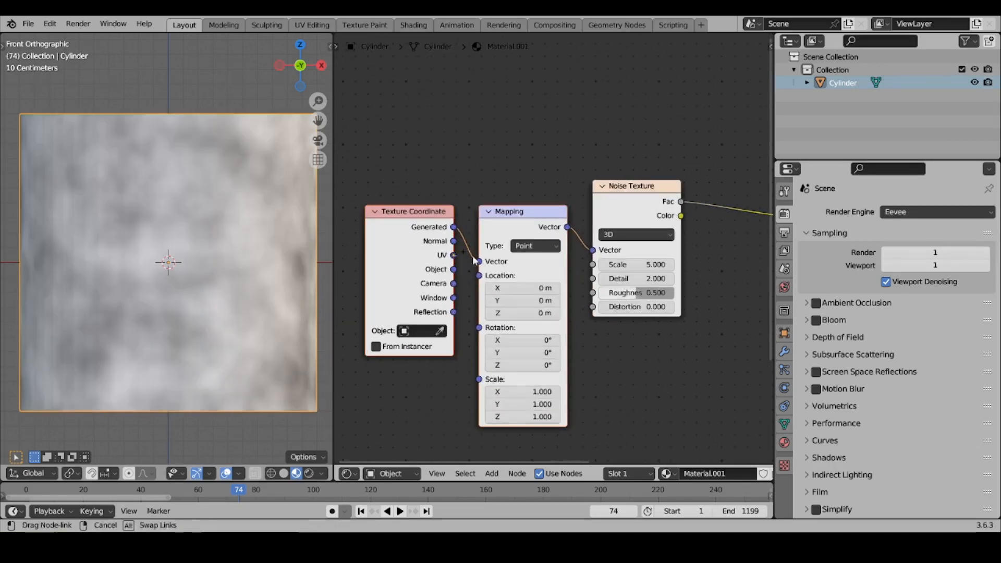
pyautogui.moveTo(453, 255); pyautogui.dragTo(479, 261)
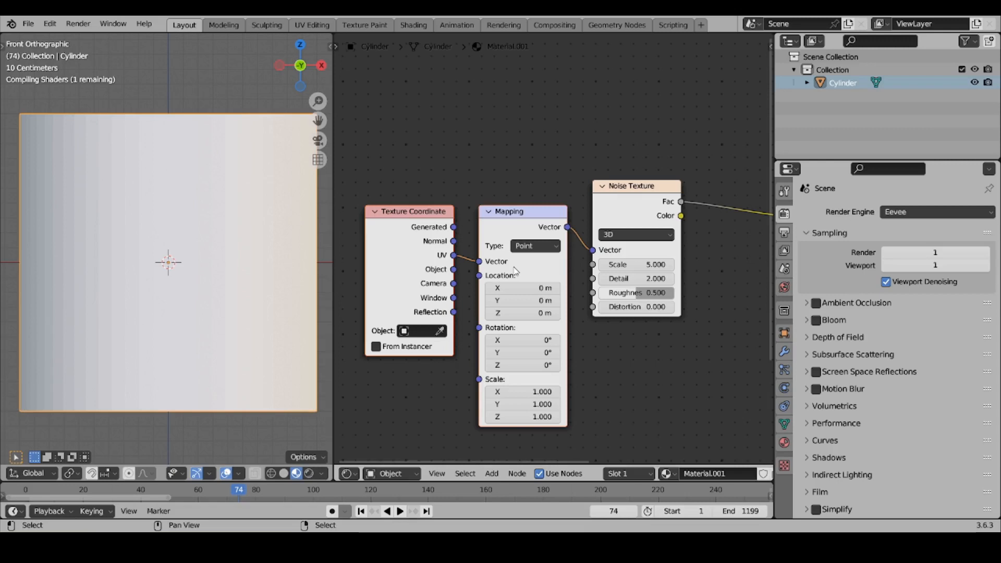
# - Shift the Mapping node's X location to about -0.88 m and inspect the noise seam inside the cylinder
pyautogui.scroll(2, 263, 256)
pyautogui.scroll(1, 240, 243)
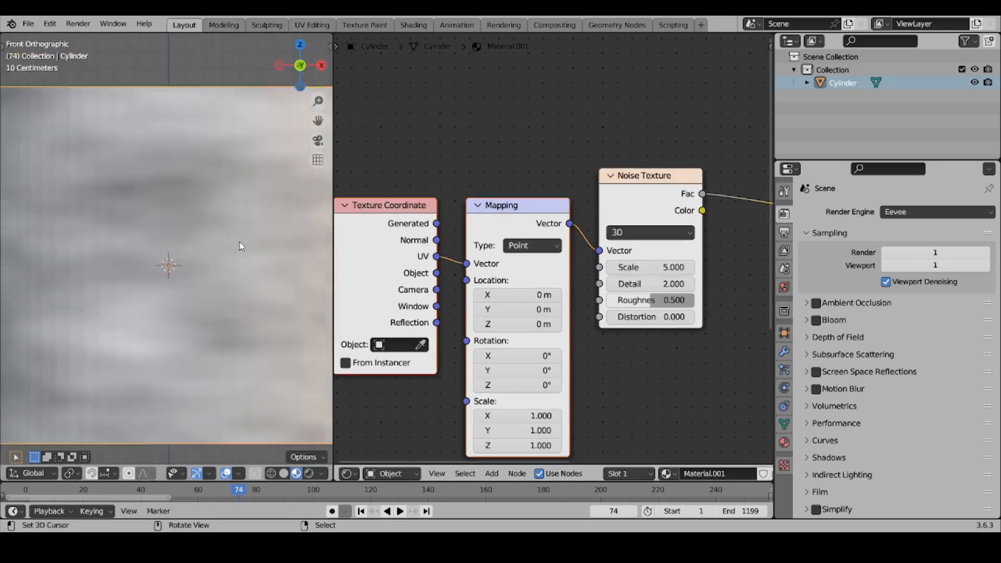
pyautogui.scroll(-2, 239, 246)
pyautogui.moveTo(521, 295)
pyautogui.mouseDown()
pyautogui.moveTo(501, 294)
pyautogui.moveTo(527, 295)
pyautogui.mouseUp()
pyautogui.moveTo(211, 168)
pyautogui.mouseDown(button='middle')
pyautogui.moveTo(189, 227)
pyautogui.moveTo(193, 209)
pyautogui.moveTo(175, 205)
pyautogui.moveTo(161, 184)
pyautogui.moveTo(282, 193)
pyautogui.moveTo(166, 173)
pyautogui.moveTo(201, 181)
pyautogui.mouseUp(button='middle')
pyautogui.scroll(-2, 418, 187)
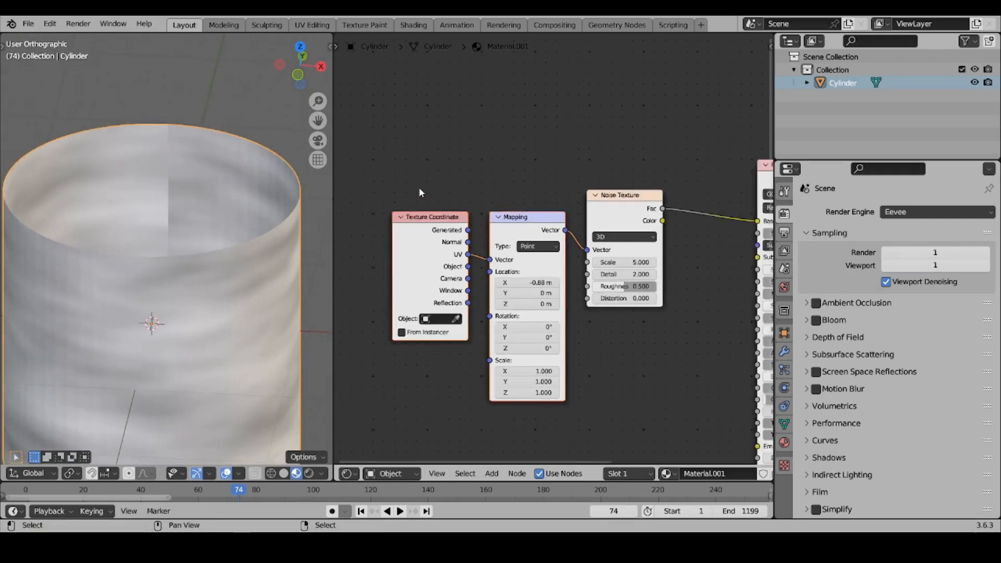
# - Delete the existing texture nodes and add a new Noise Texture with Mapping and Texture Coordinate nodes attached
pyautogui.scroll(-1, 570, 234)
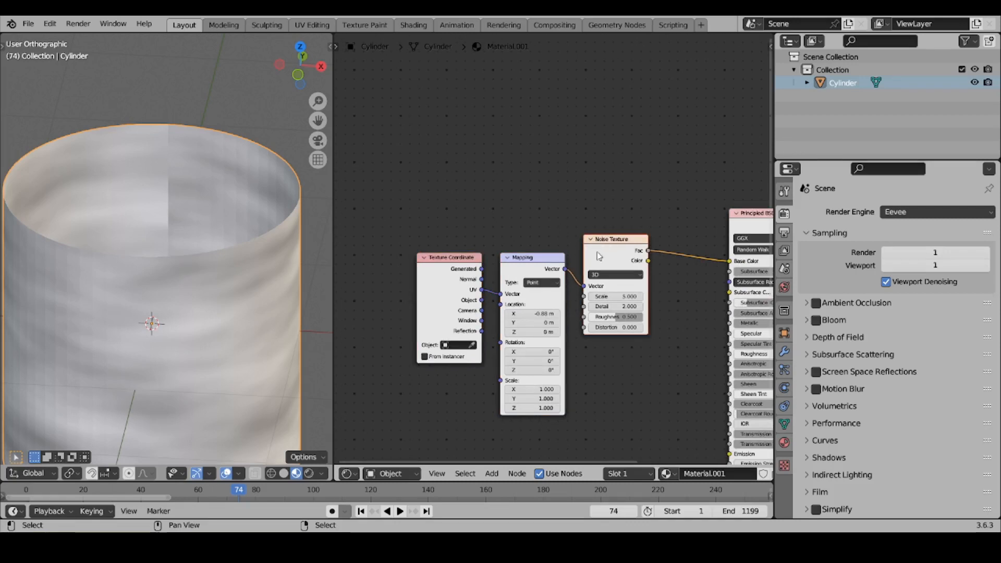
pyautogui.press('x')
pyautogui.hotkey('shift', 'a')
pyautogui.moveTo(477, 221)
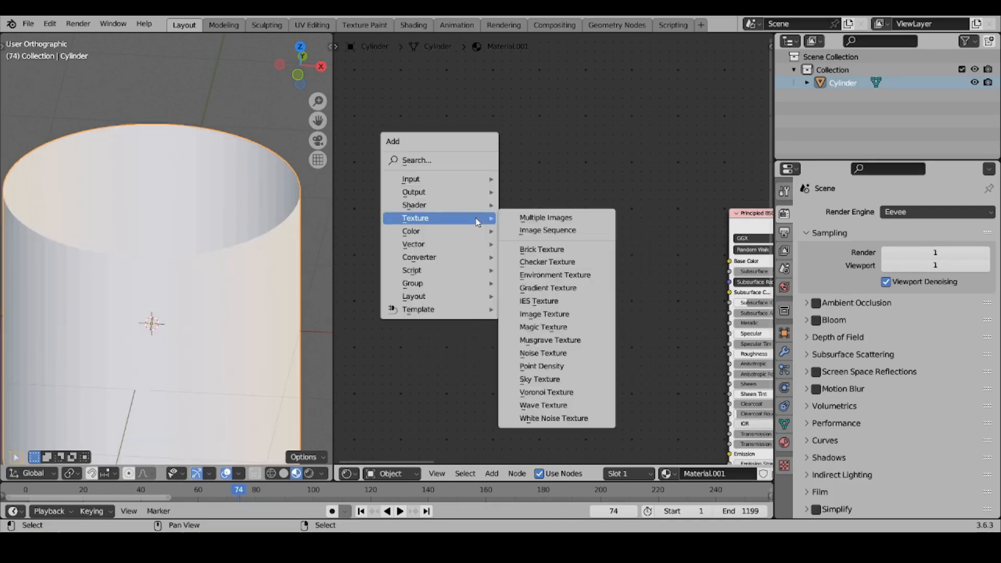
pyautogui.click(559, 354)
pyautogui.click(542, 245)
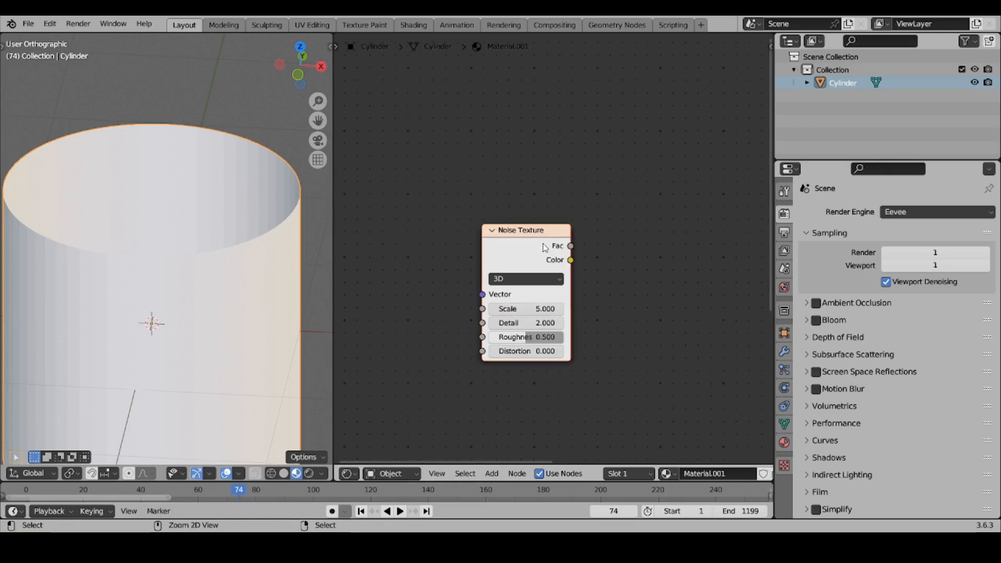
pyautogui.hotkey('ctrl', 't')
pyautogui.scroll(-2, 521, 272)
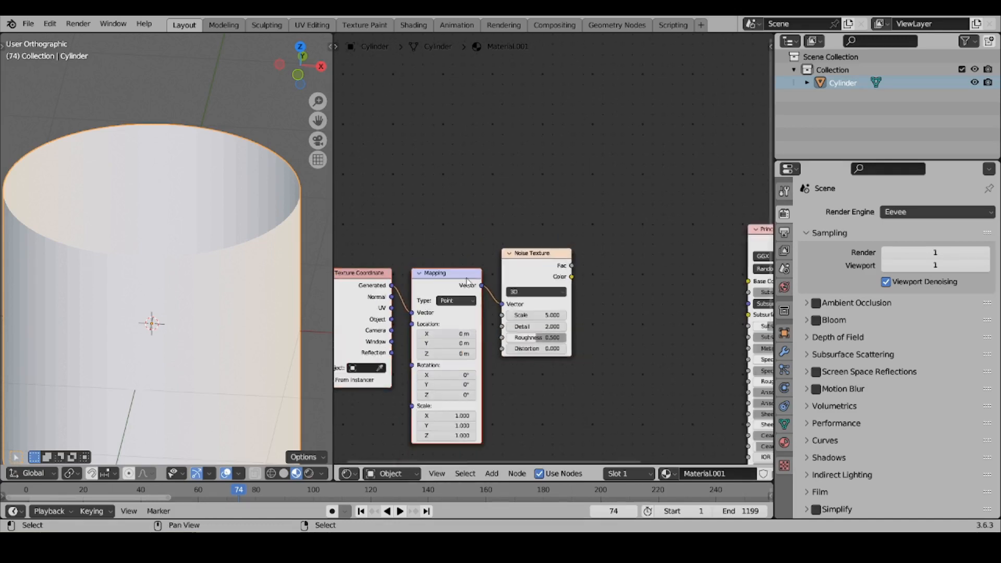
# - Duplicate the Mapping and Noise Texture pair directly above the originals and feed both Mapping nodes from the UV output
pyautogui.hotkey('shift', 'd')
pyautogui.press('y')
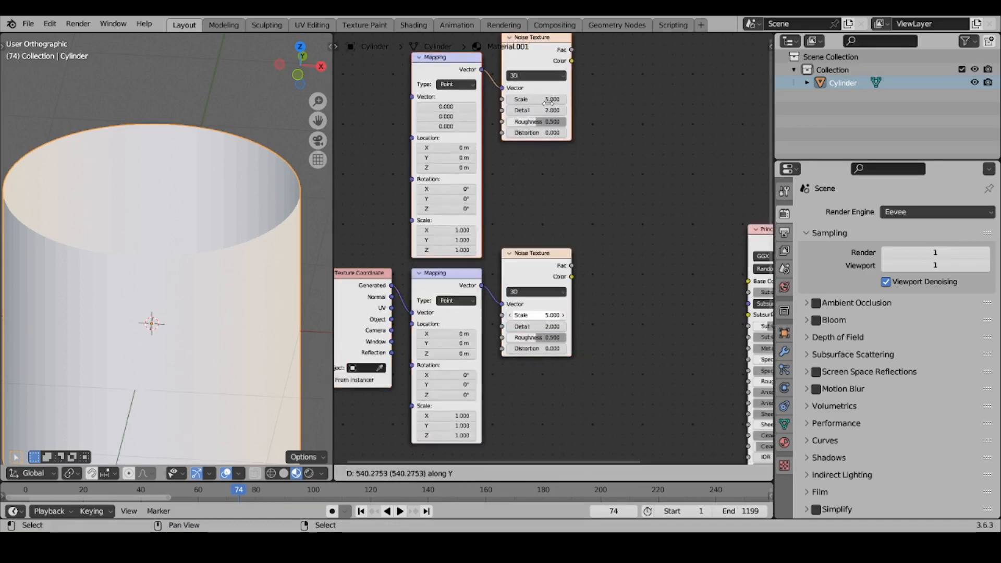
pyautogui.click(547, 108)
pyautogui.moveTo(358, 295); pyautogui.dragTo(409, 350, button='middle')
pyautogui.moveTo(408, 349); pyautogui.dragTo(461, 155)
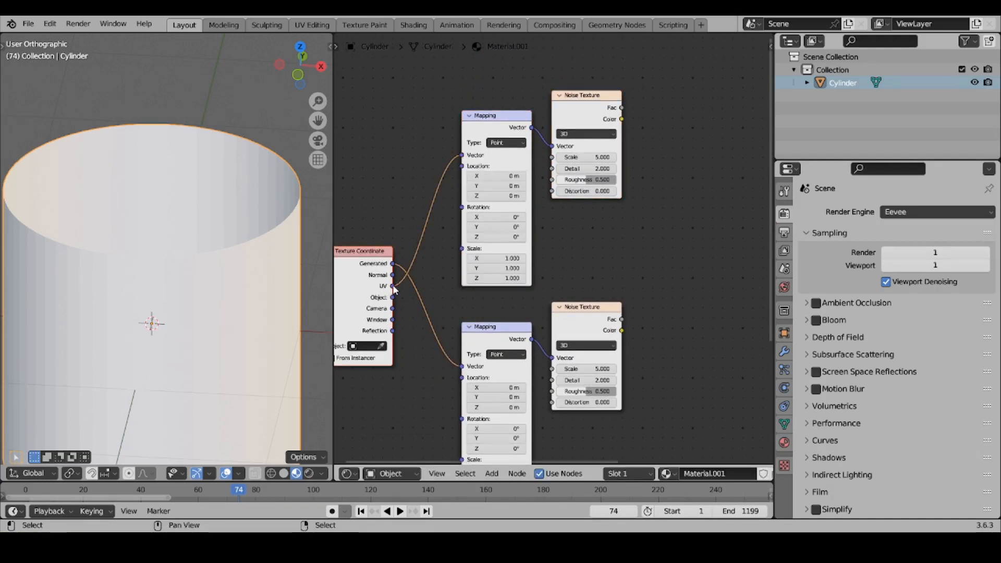
pyautogui.moveTo(394, 287); pyautogui.dragTo(463, 368)
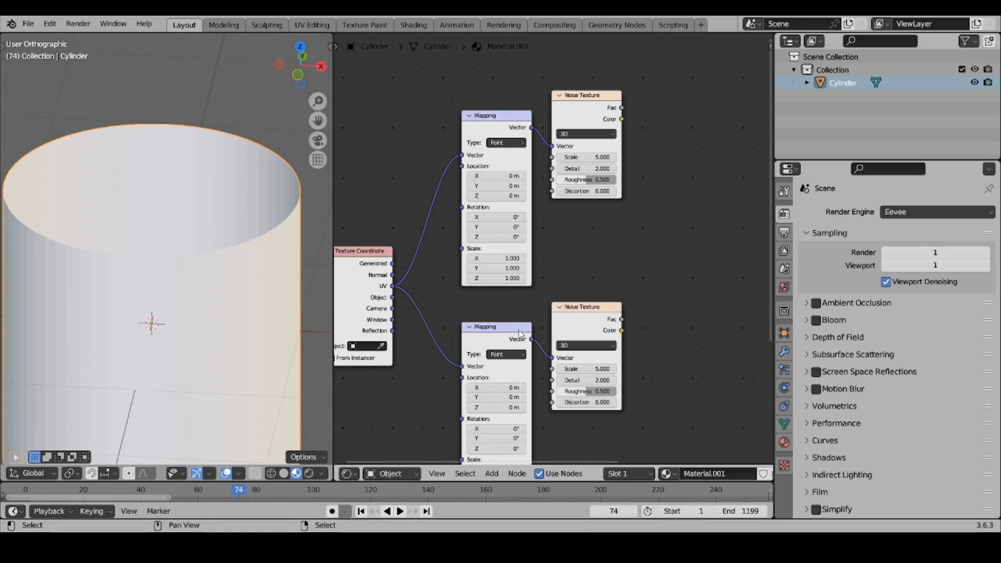
# - Set the X location of the upper noise's Mapping node to -1 m
pyautogui.scroll(1, 520, 334)
pyautogui.doubleClick(498, 167)
pyautogui.write('-')
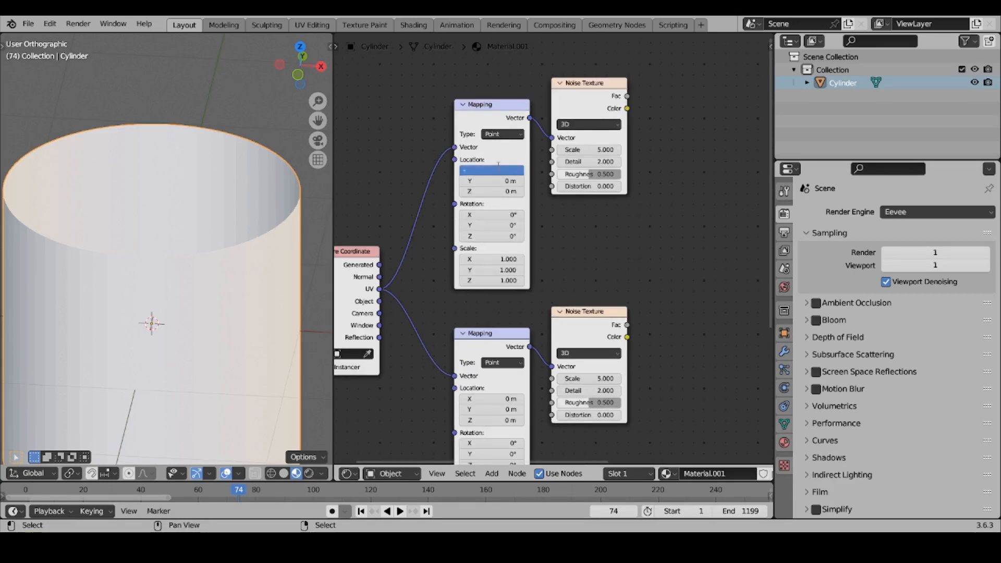
pyautogui.write('1')
pyautogui.press('Return')
# - Add a Gradient Texture node above the upper Mapping and Noise Texture pair
pyautogui.moveTo(709, 247); pyautogui.dragTo(619, 212, button='middle')
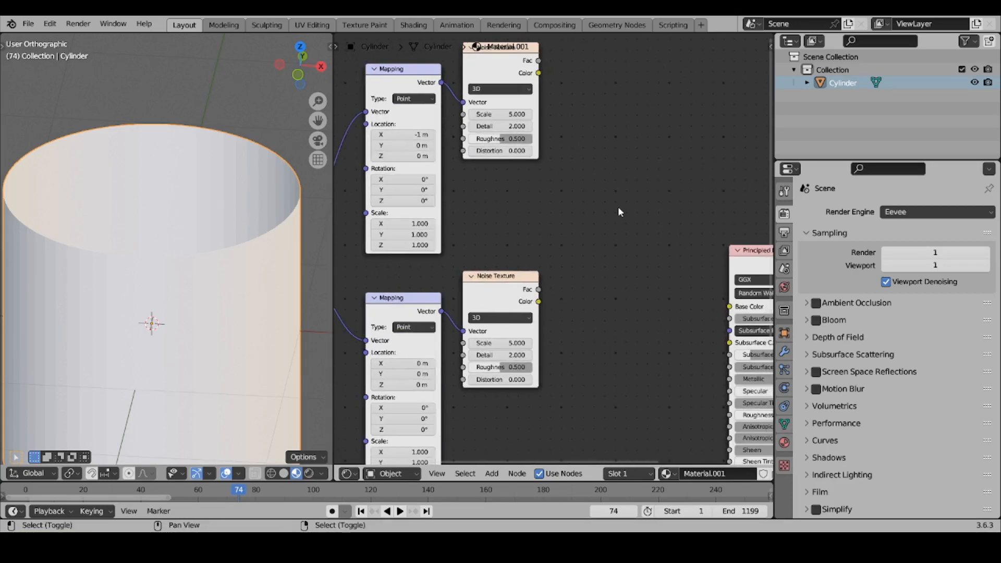
pyautogui.hotkey('shift', 'a')
pyautogui.moveTo(501, 152); pyautogui.dragTo(541, 322, button='middle')
pyautogui.hotkey('shift', 'a')
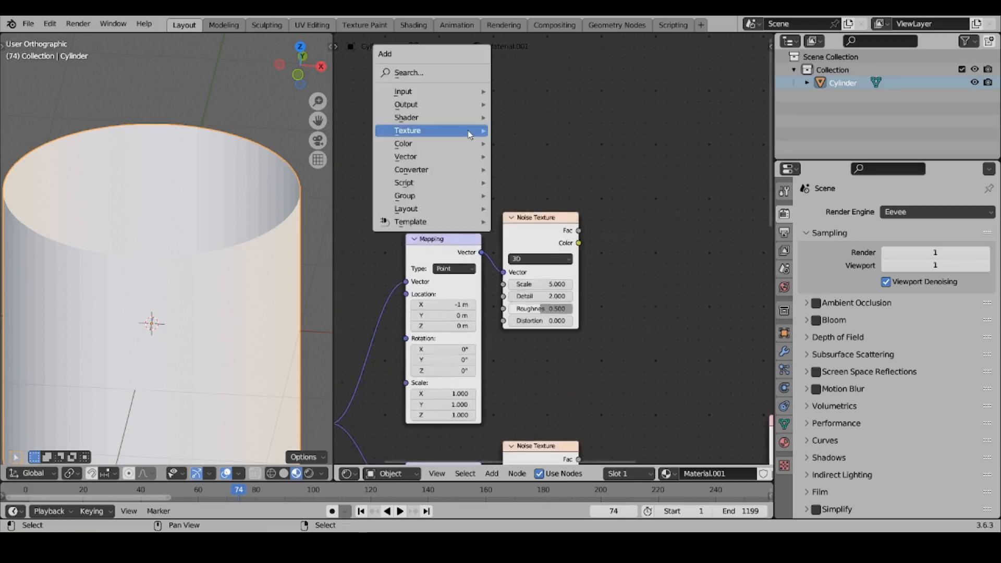
pyautogui.moveTo(469, 120)
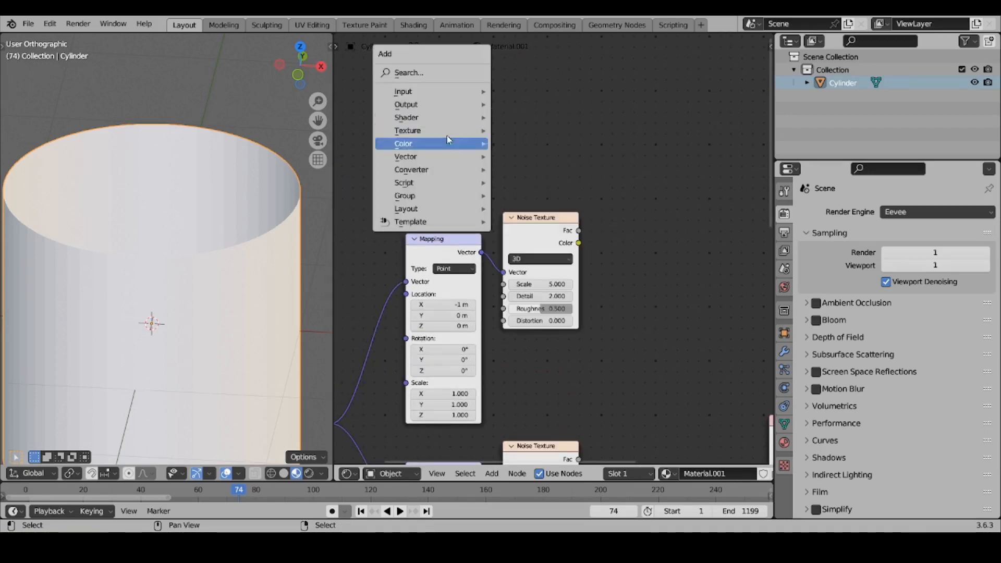
pyautogui.moveTo(449, 130)
pyautogui.click(547, 204)
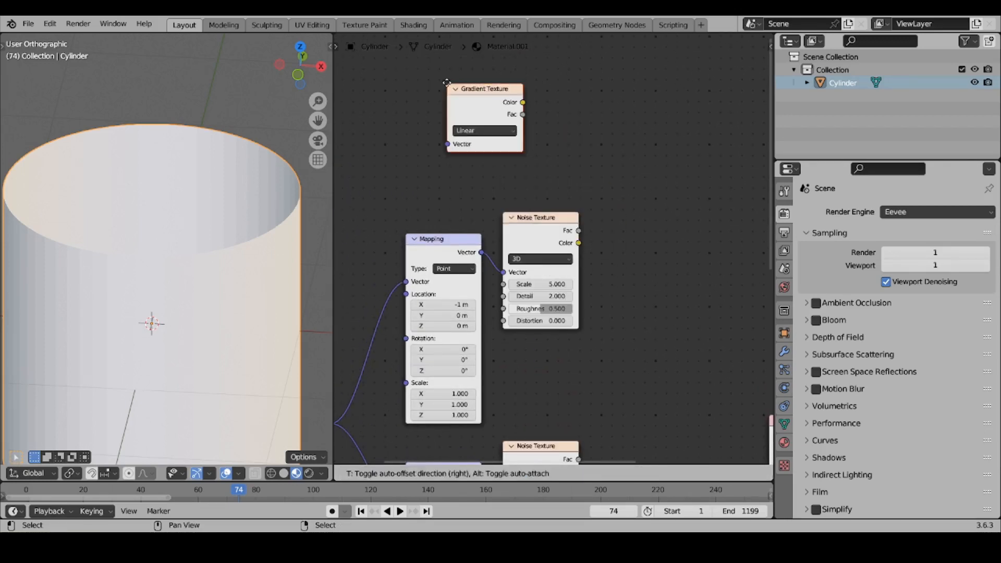
pyautogui.click(452, 85)
# - Duplicate the upper Mapping node, feed it from the UV output and connect it to the Gradient Texture's Vector
pyautogui.scroll(-3, 404, 251)
pyautogui.moveTo(402, 257); pyautogui.dragTo(462, 249, button='middle')
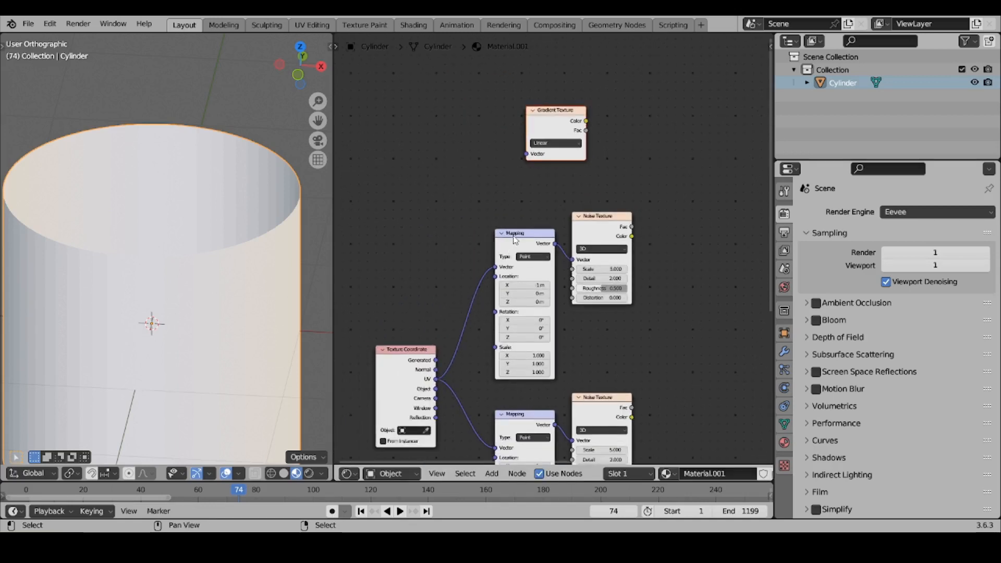
pyautogui.hotkey('shift', 'd')
pyautogui.click(437, 70)
pyautogui.moveTo(440, 382); pyautogui.dragTo(432, 95)
pyautogui.moveTo(486, 69); pyautogui.dragTo(533, 156)
pyautogui.moveTo(560, 116); pyautogui.dragTo(622, 149)
# - Add a Mix Color node beside the Gradient Texture and connect the gradient's Fac output to its Factor
pyautogui.moveTo(734, 170); pyautogui.dragTo(614, 161, button='middle')
pyautogui.hotkey('shift', 'a')
pyautogui.moveTo(607, 178)
pyautogui.click(676, 238)
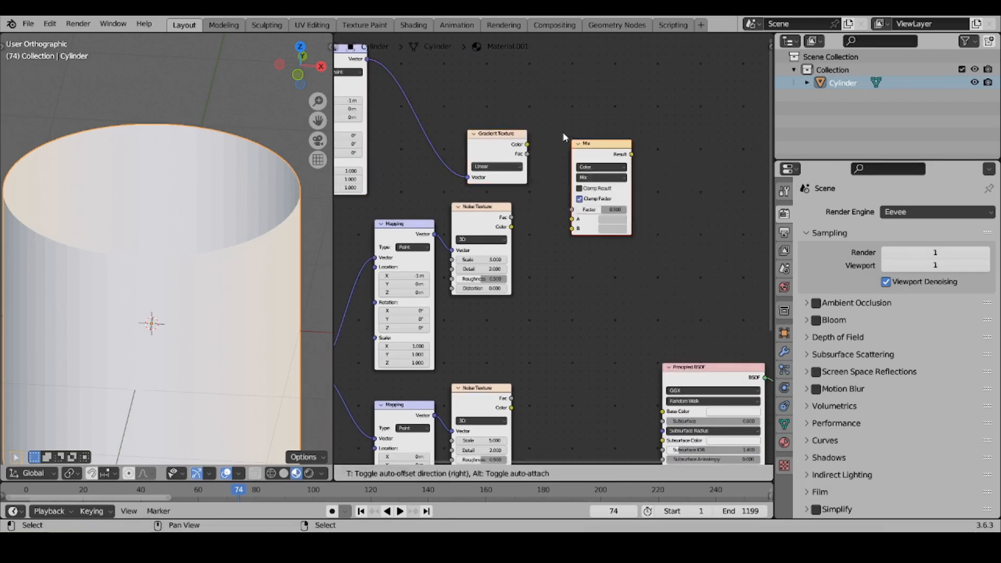
pyautogui.click(595, 157)
pyautogui.moveTo(528, 155); pyautogui.dragTo(565, 203)
pyautogui.scroll(2, 556, 245)
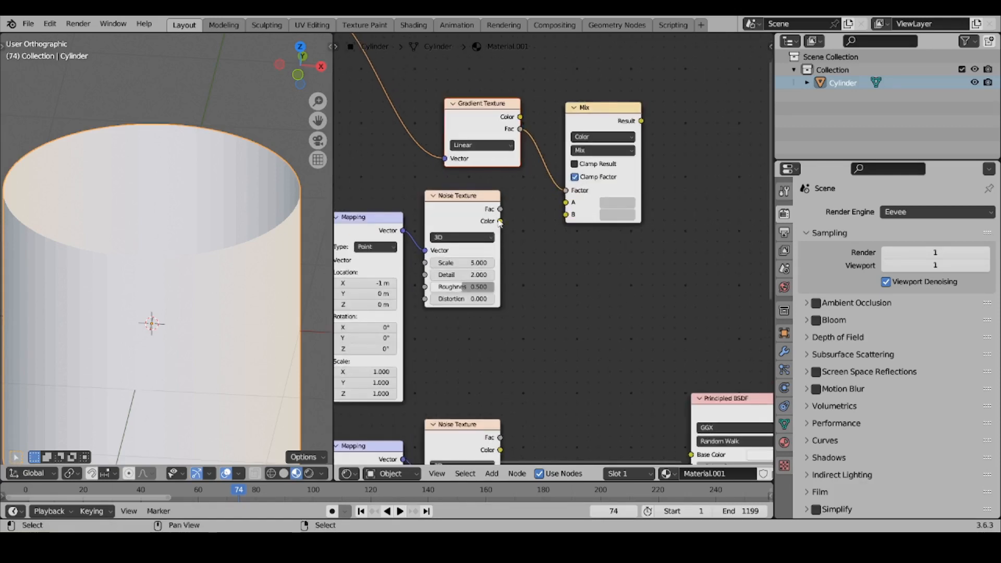
# - Connect the upper noise's Fac to Mix input A, the lower noise's Fac to B, and the Mix Result to Base Color
pyautogui.moveTo(500, 209); pyautogui.dragTo(567, 203)
pyautogui.scroll(-2, 530, 240)
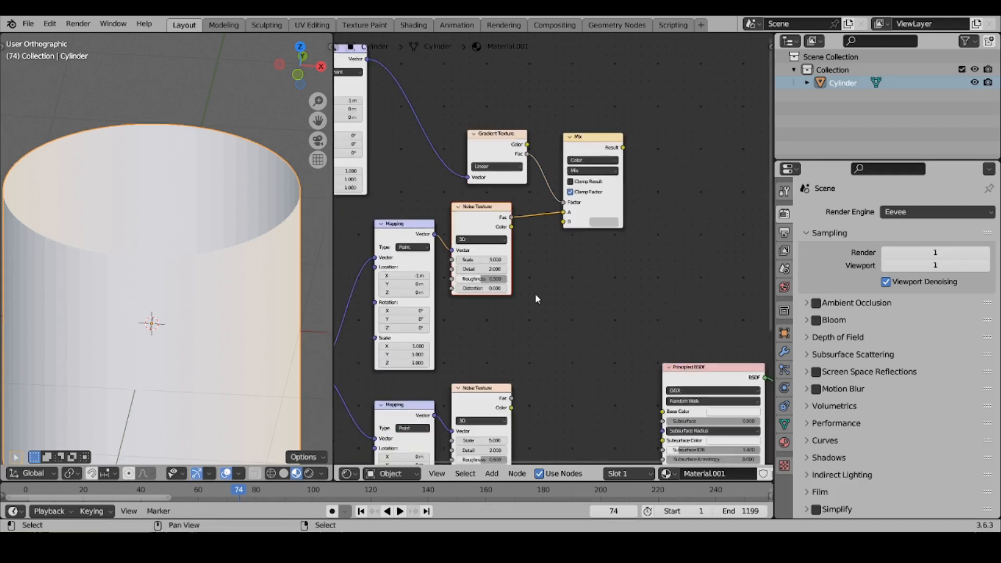
pyautogui.scroll(2, 511, 349)
pyautogui.moveTo(505, 371); pyautogui.dragTo(566, 164)
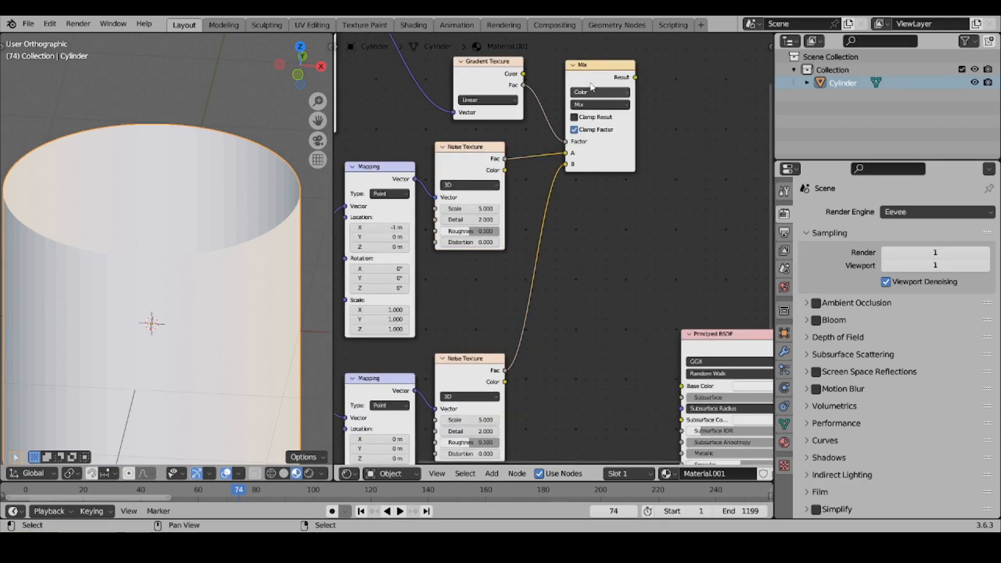
pyautogui.moveTo(592, 80); pyautogui.dragTo(580, 174)
pyautogui.scroll(3, 615, 175)
pyautogui.moveTo(642, 140); pyautogui.dragTo(715, 423)
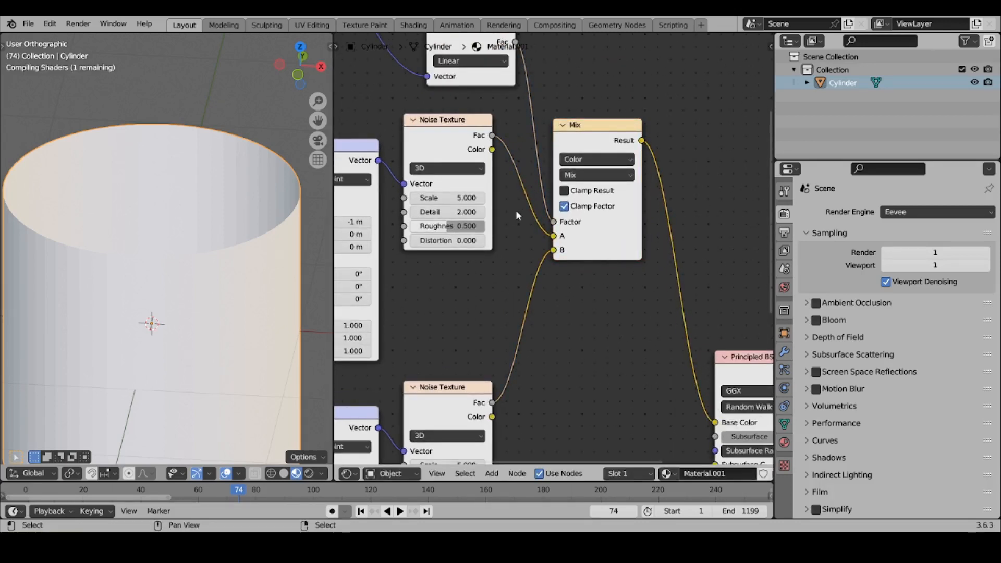
# - Connect the Gradient Texture's Fac directly to the Material Output's Surface and move the output node near the gradient
pyautogui.scroll(-2, 520, 222)
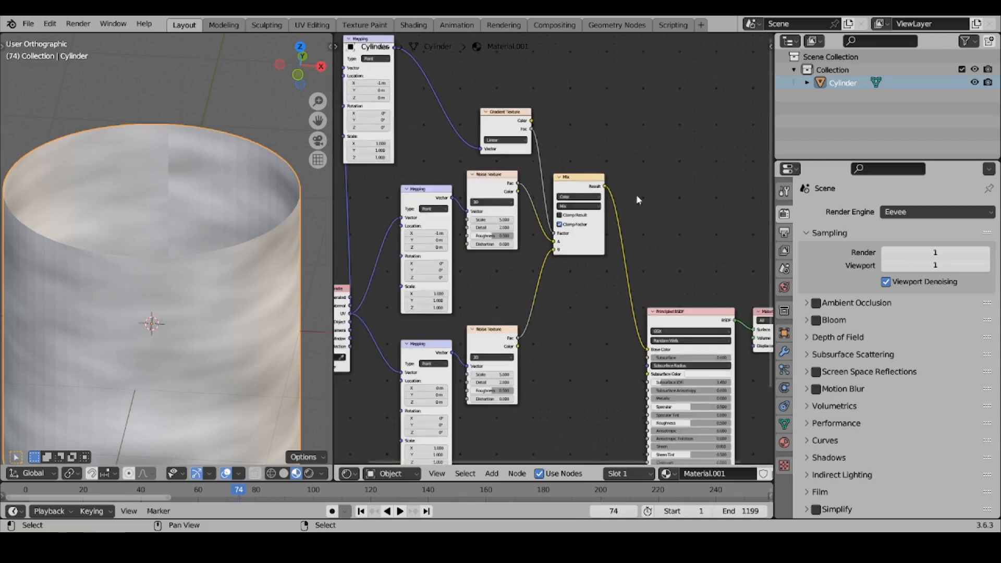
pyautogui.moveTo(636, 195); pyautogui.dragTo(529, 234, button='middle')
pyautogui.moveTo(420, 148); pyautogui.dragTo(687, 377)
pyautogui.moveTo(421, 148); pyautogui.dragTo(682, 381)
pyautogui.moveTo(687, 376); pyautogui.dragTo(584, 103)
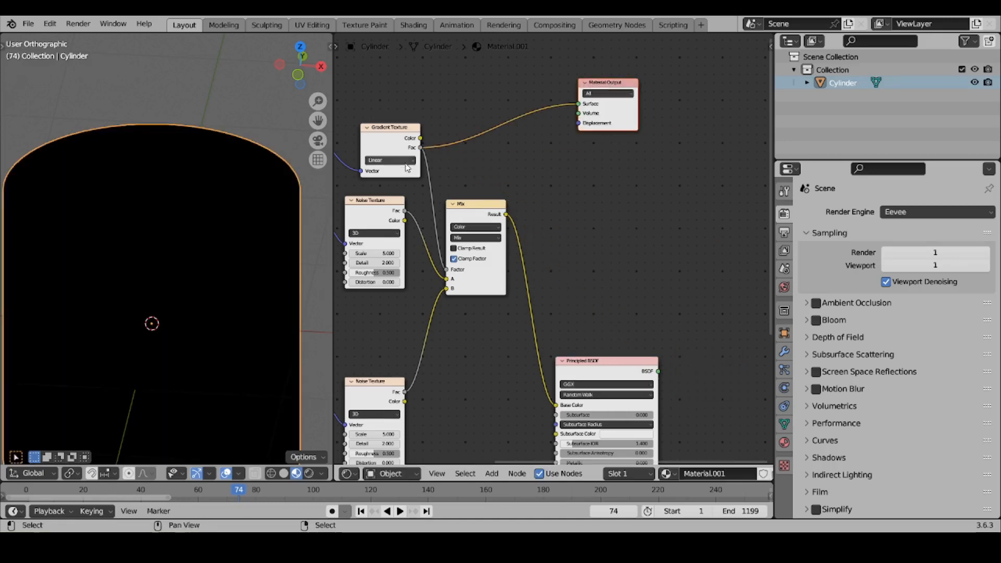
# - Move the Texture Coordinate node closer to the gradient's Mapping node and set that mapping's X location to 0 m
pyautogui.moveTo(339, 179); pyautogui.dragTo(726, 196, button='middle')
pyautogui.scroll(1, 667, 245)
pyautogui.moveTo(556, 403); pyautogui.dragTo(427, 177)
pyautogui.moveTo(549, 131); pyautogui.dragTo(537, 212, button='middle')
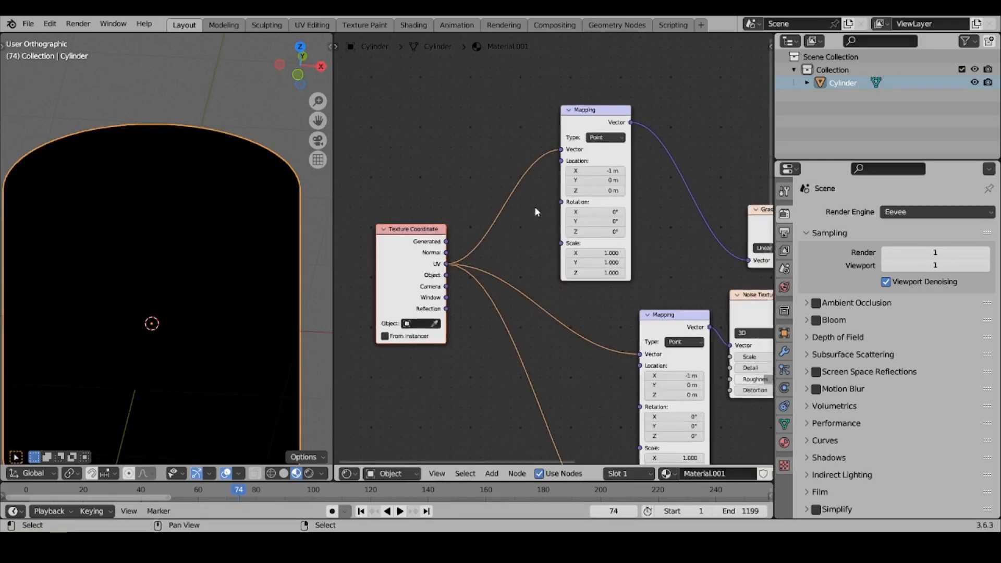
pyautogui.scroll(1, 548, 233)
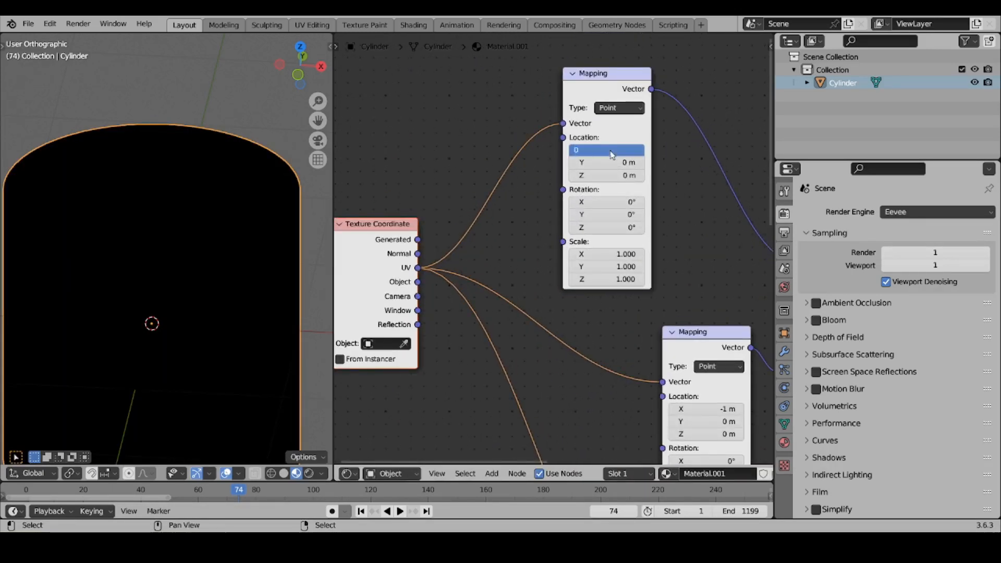
pyautogui.press('Return')
# - Connect the Mix node's Result directly to the Material Output's Surface
pyautogui.scroll(-2, 560, 236)
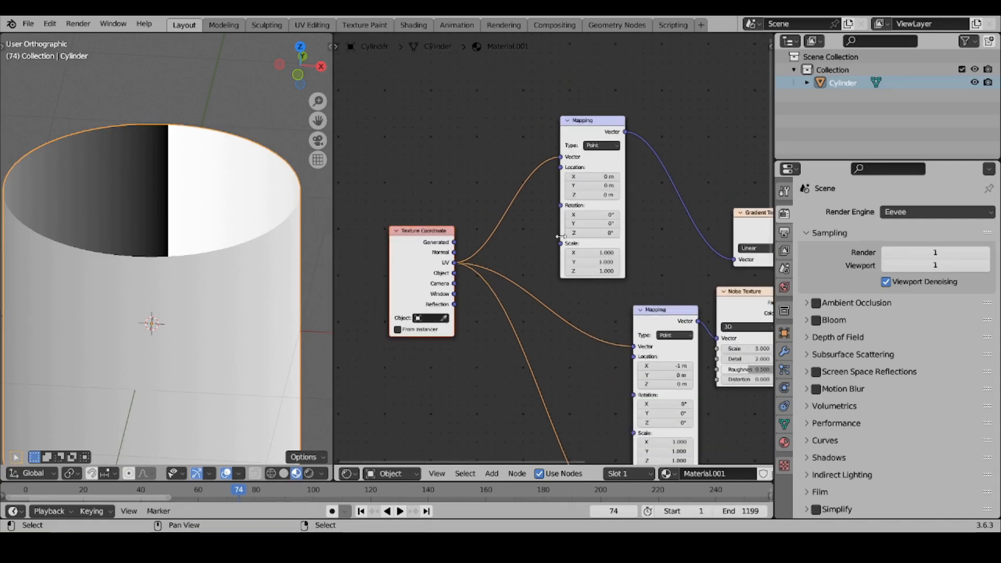
pyautogui.scroll(-4, 561, 237)
pyautogui.moveTo(666, 233); pyautogui.dragTo(495, 182, button='middle')
pyautogui.scroll(2, 619, 237)
pyautogui.moveTo(651, 214); pyautogui.dragTo(520, 186, button='middle')
pyautogui.scroll(-1, 521, 185)
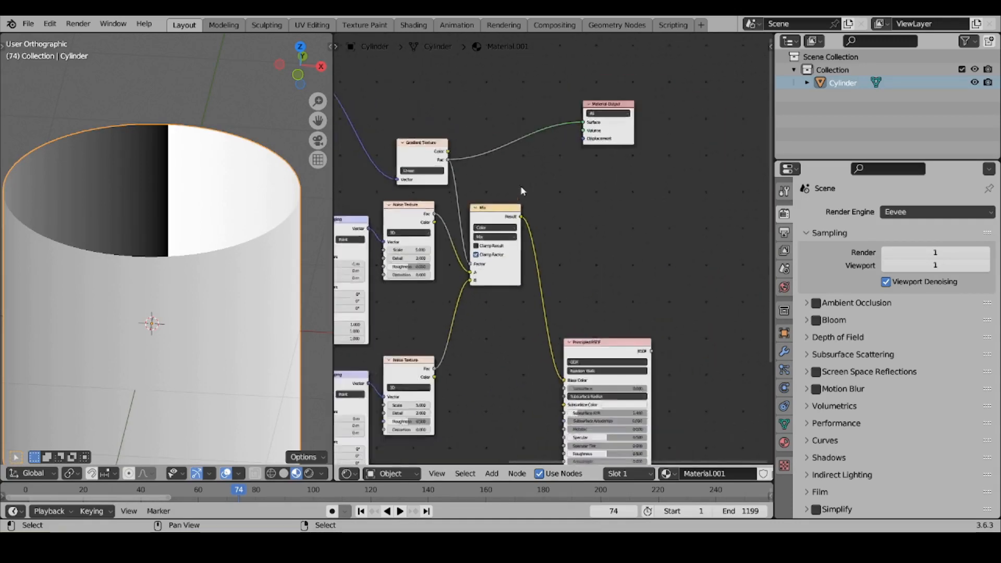
pyautogui.scroll(1, 539, 210)
pyautogui.moveTo(521, 214); pyautogui.dragTo(585, 112)
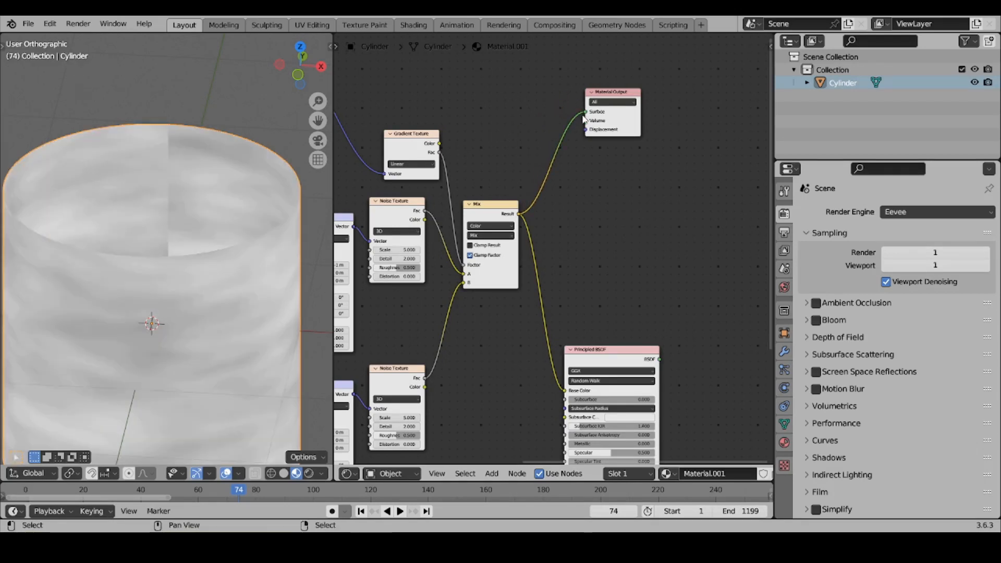
# - Set the upper noise Mapping node's X location to 1 m and inspect the texture around the cylinder
pyautogui.moveTo(467, 191); pyautogui.dragTo(617, 180, button='middle')
pyautogui.scroll(3, 475, 255)
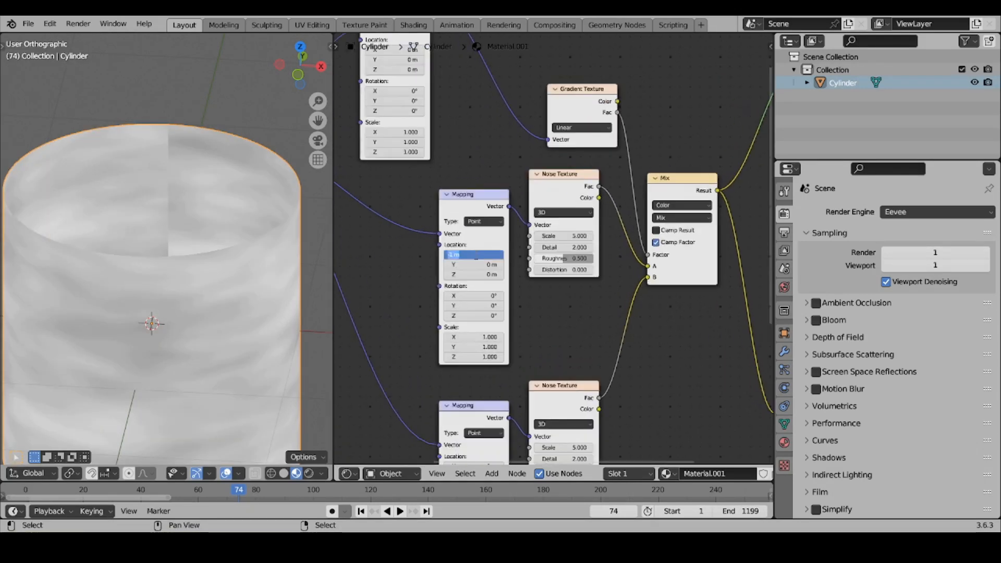
pyautogui.press('Return')
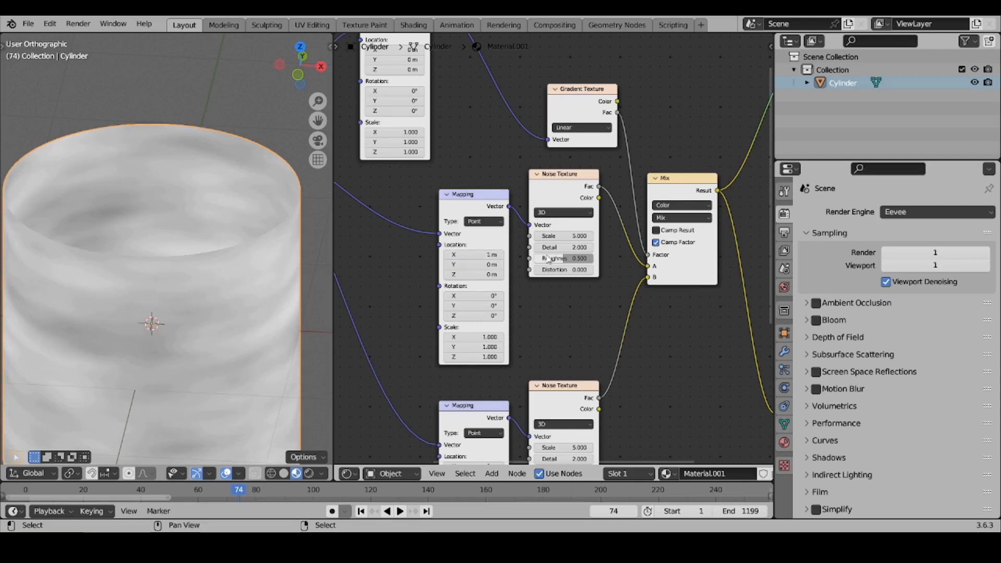
pyautogui.scroll(-3, 549, 260)
pyautogui.moveTo(278, 215); pyautogui.dragTo(312, 181, button='middle')
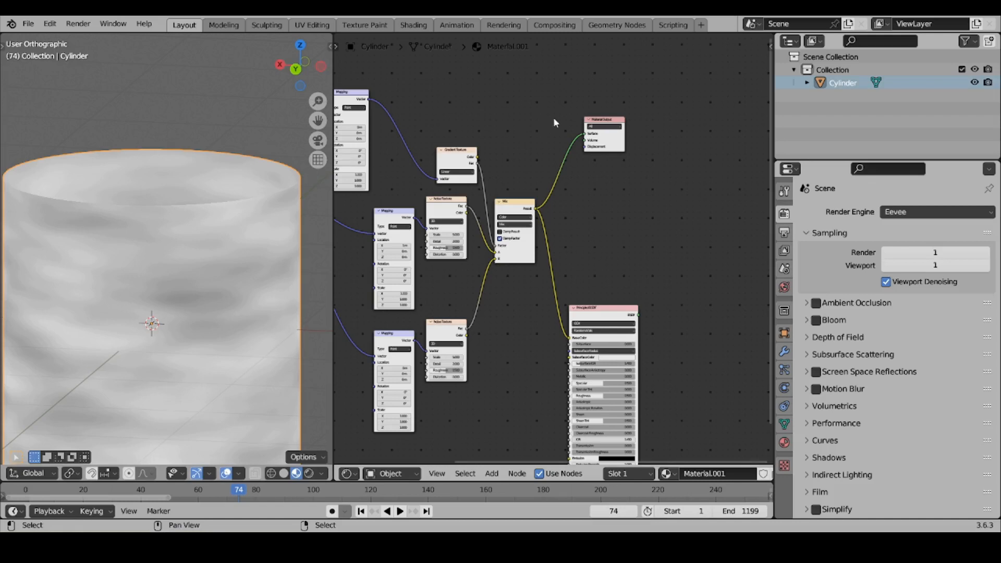
# - Move the Material Output node back beside the Principled BSDF and review the whole node layout
pyautogui.moveTo(607, 121); pyautogui.dragTo(661, 311)
pyautogui.moveTo(591, 310); pyautogui.dragTo(772, 292, button='middle')
pyautogui.scroll(-2, 609, 279)
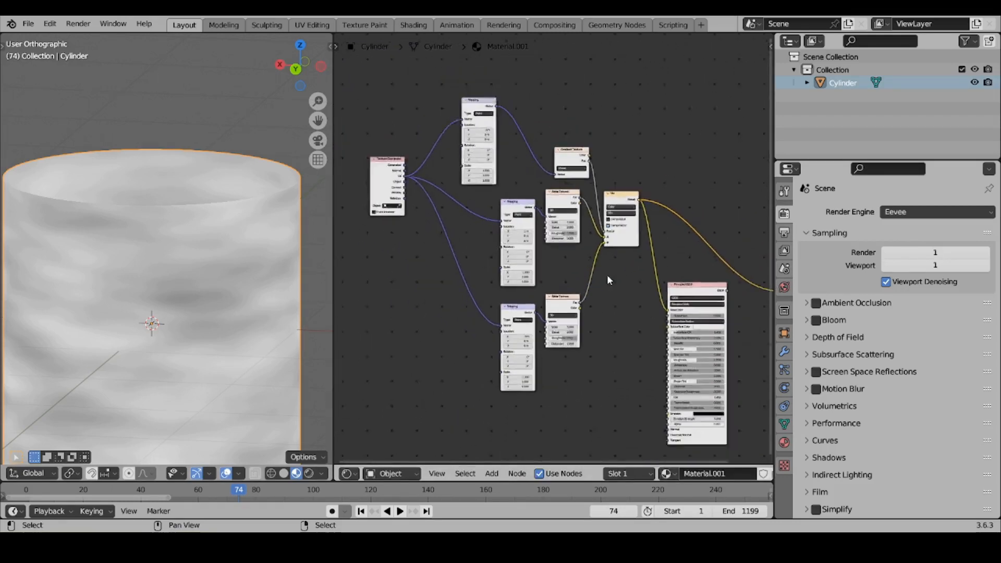
# - Delete the coordinate, mapping, gradient, noise, Mix and Principled BSDF nodes, keeping only the Material Output
pyautogui.click(609, 280)
pyautogui.press('c')
pyautogui.scroll(-4, 436, 187)
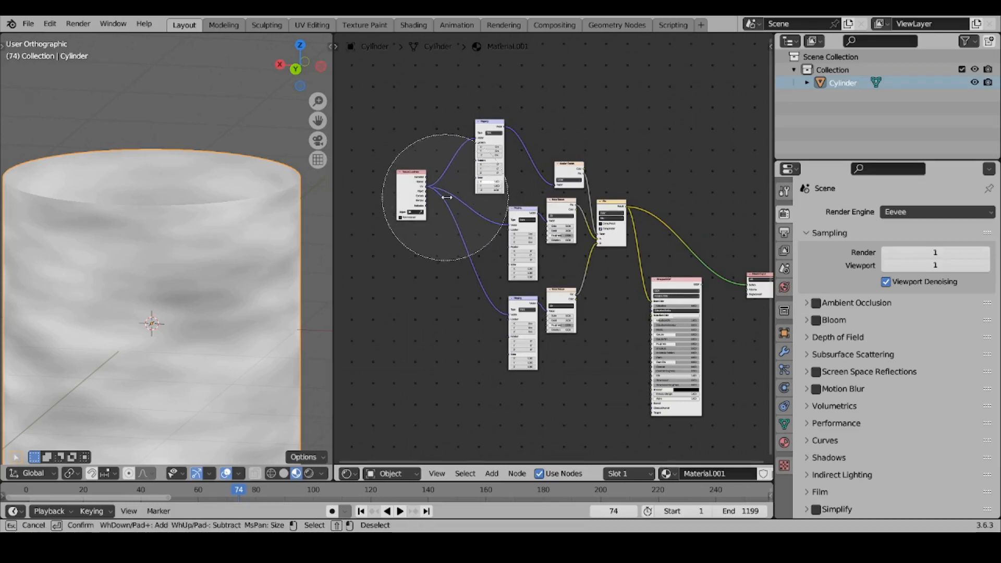
pyautogui.moveTo(436, 174)
pyautogui.mouseDown()
pyautogui.moveTo(522, 198)
pyautogui.moveTo(531, 262)
pyautogui.mouseUp()
pyautogui.rightClick(529, 255)
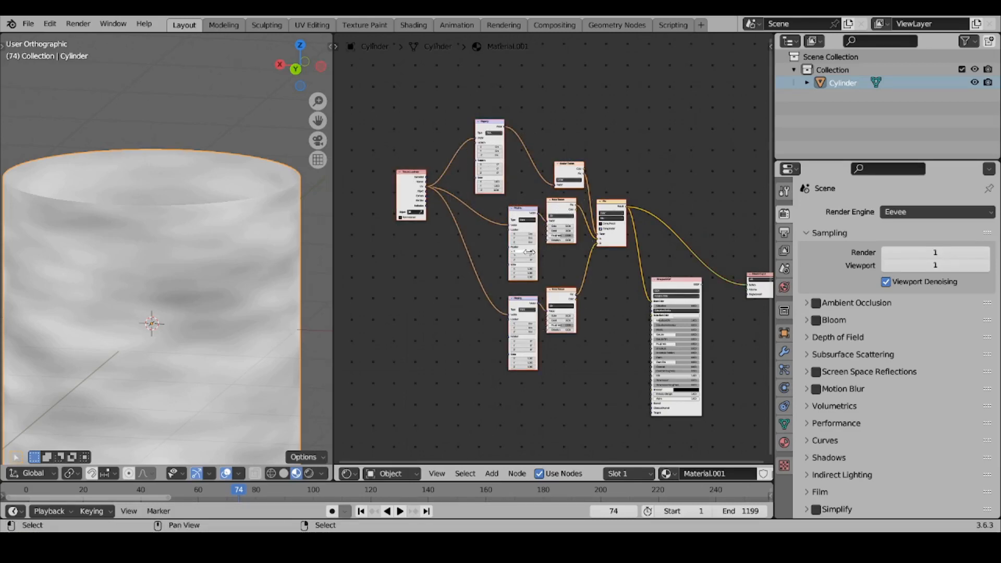
pyautogui.press('x')
pyautogui.moveTo(678, 290); pyautogui.dragTo(750, 310)
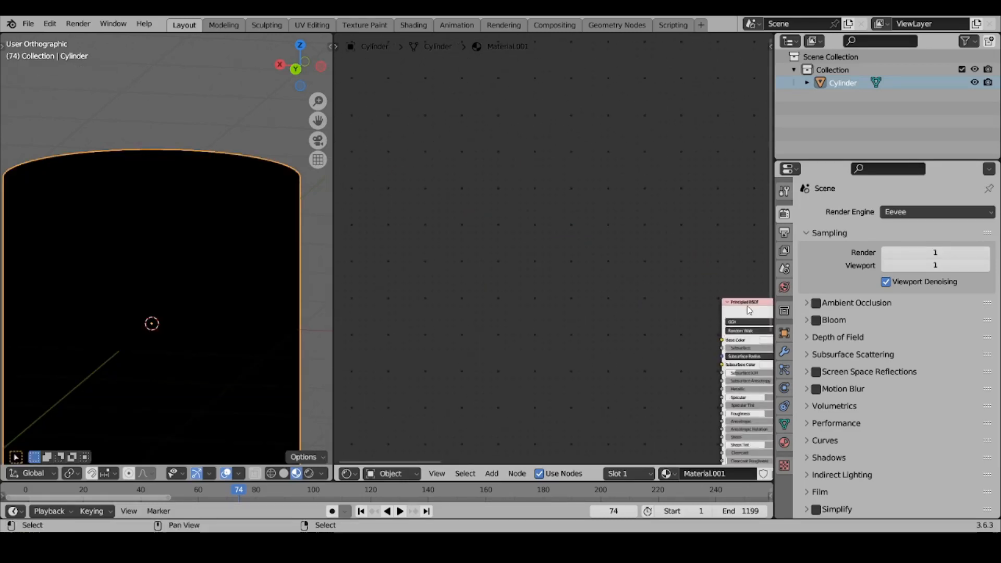
pyautogui.moveTo(657, 274); pyautogui.dragTo(520, 230, button='middle')
pyautogui.scroll(4, 647, 271)
pyautogui.press('x')
# - Add the Seamless Procedural Noise UV - Single group node and connect its Gray output to the Material Output's Surface
pyautogui.moveTo(603, 260); pyautogui.dragTo(544, 245, button='middle')
pyautogui.hotkey('shift', 'a')
pyautogui.moveTo(547, 249)
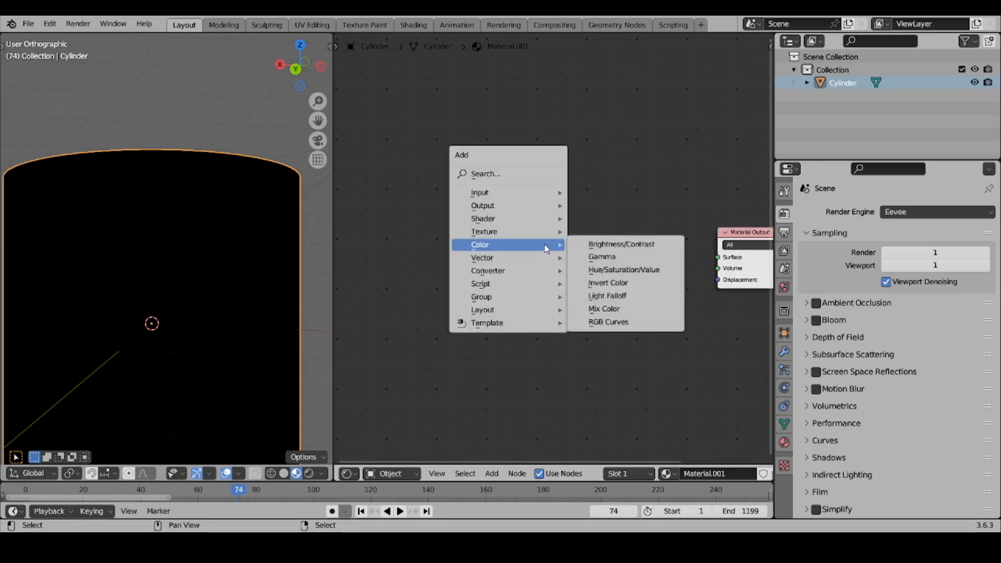
pyautogui.moveTo(532, 297)
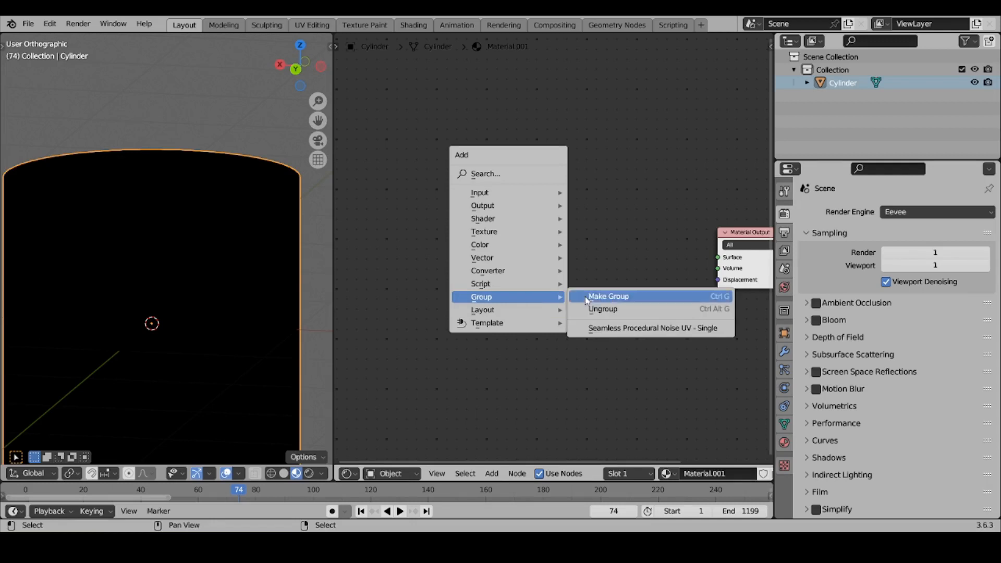
pyautogui.click(628, 329)
pyautogui.click(595, 249)
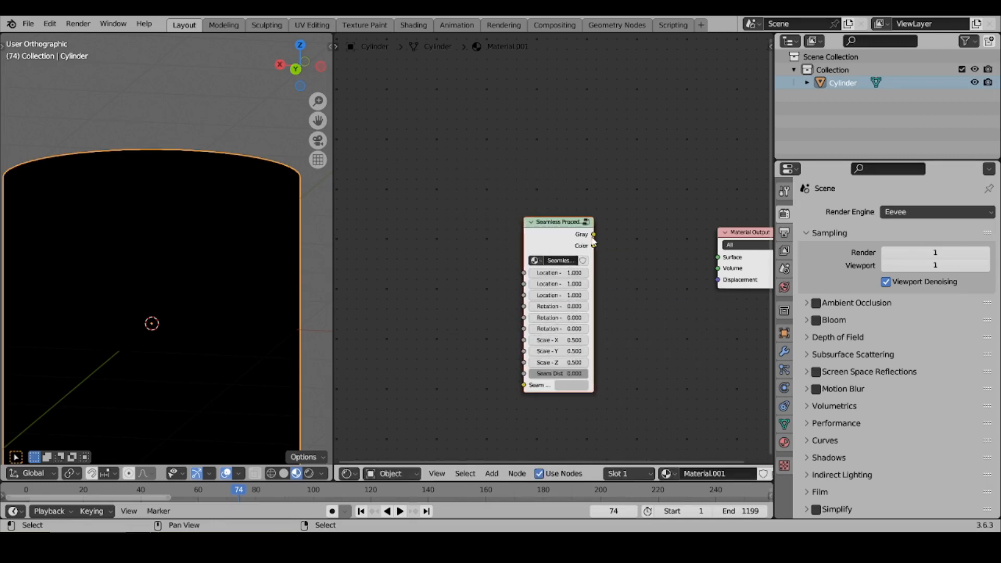
pyautogui.moveTo(594, 234); pyautogui.dragTo(718, 257)
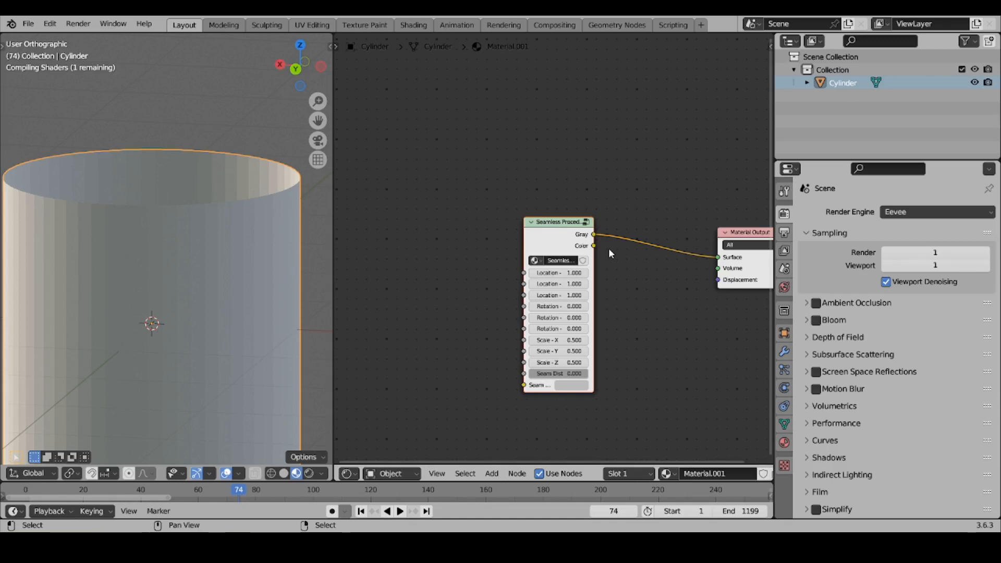
# - Preview the noise group's Color output on the cylinder and reconnect the Gray output to Surface
pyautogui.moveTo(594, 246); pyautogui.dragTo(724, 258)
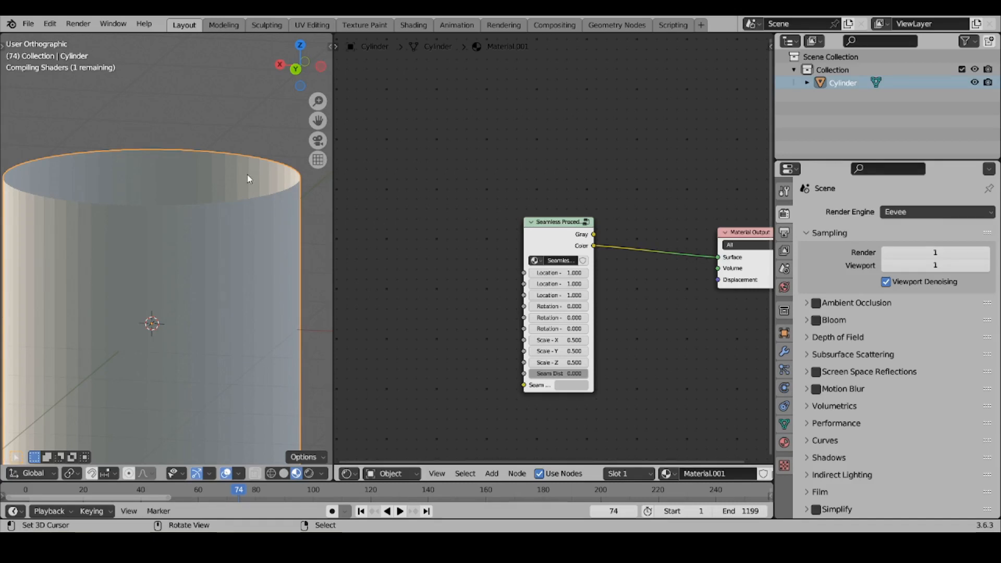
pyautogui.moveTo(247, 174); pyautogui.dragTo(261, 208, button='middle')
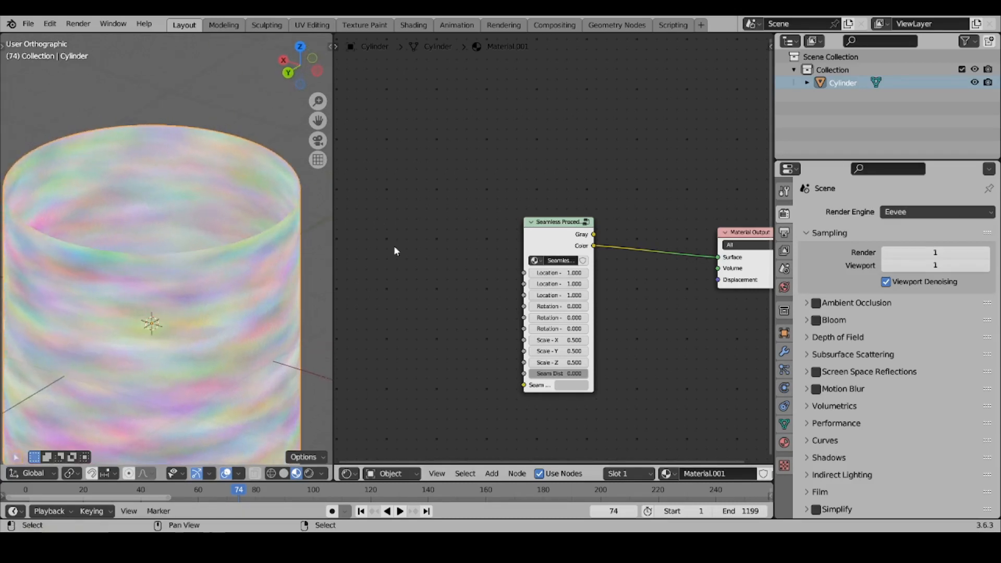
pyautogui.scroll(1, 553, 244)
pyautogui.moveTo(597, 233); pyautogui.dragTo(733, 259)
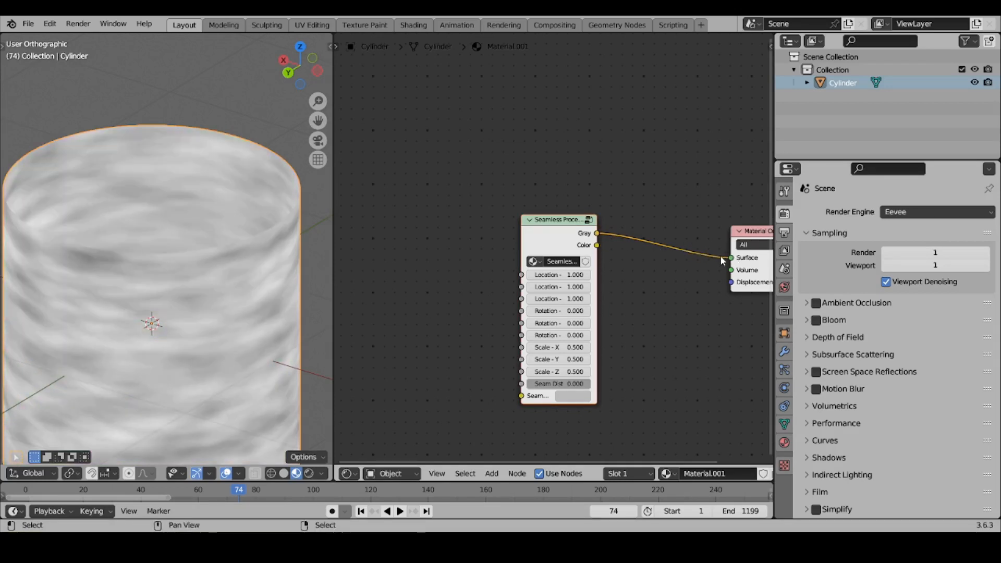
# - Enter mesh editing on the cylinder, select its top edge loop and scale it inward to form a narrow opening
pyautogui.moveTo(238, 187); pyautogui.dragTo(169, 150, button='middle')
pyautogui.press('Tab')
pyautogui.hotkey('alt', 'a')
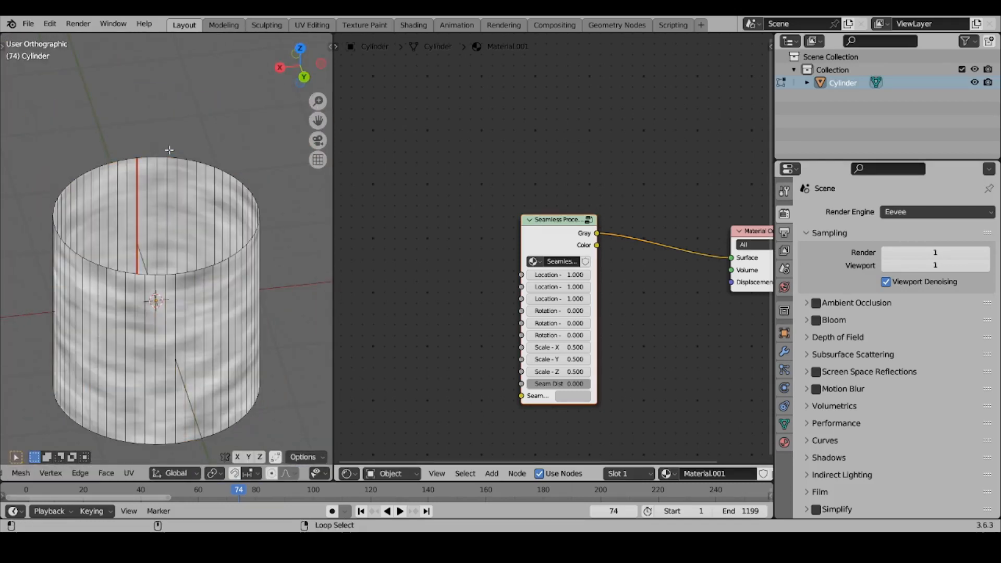
pyautogui.keyDown('alt'); pyautogui.click(169, 151); pyautogui.keyUp('alt')
pyautogui.press('s')
pyautogui.click(184, 244)
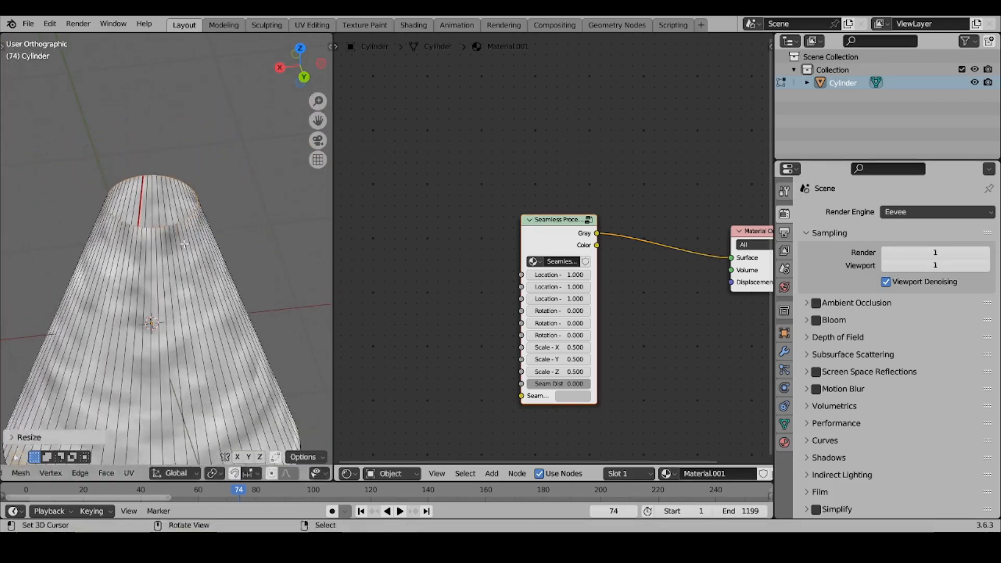
# - Move the narrowed top loop down along global Z to bring the cone towards a flat ring
pyautogui.keyDown('shift'); pyautogui.moveTo(184, 243); pyautogui.dragTo(193, 60, button='middle'); pyautogui.keyUp('shift')
pyautogui.scroll(-3, 197, 66)
pyautogui.press('g')
pyautogui.press('z')
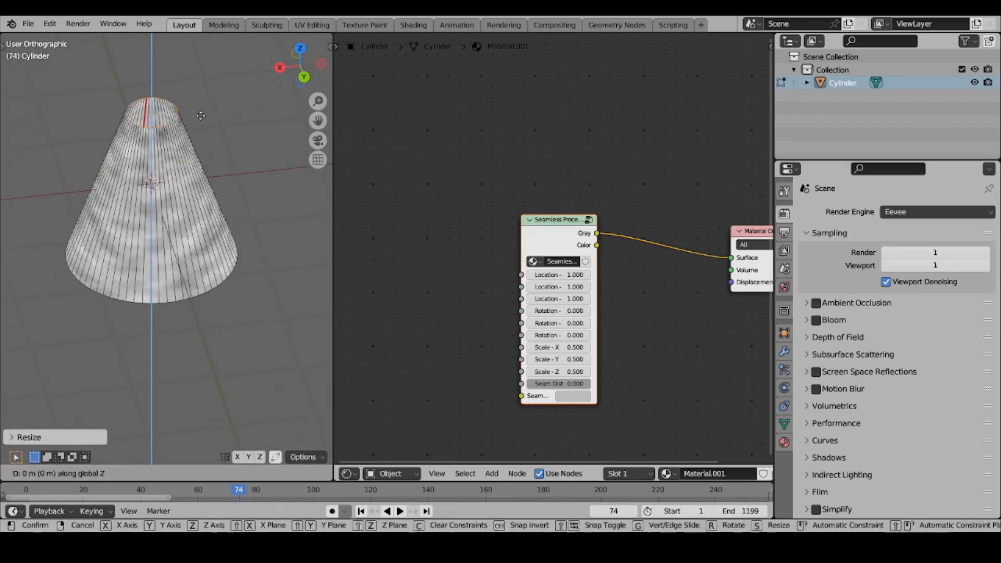
pyautogui.click(206, 242)
pyautogui.moveTo(206, 242); pyautogui.dragTo(187, 181, button='middle')
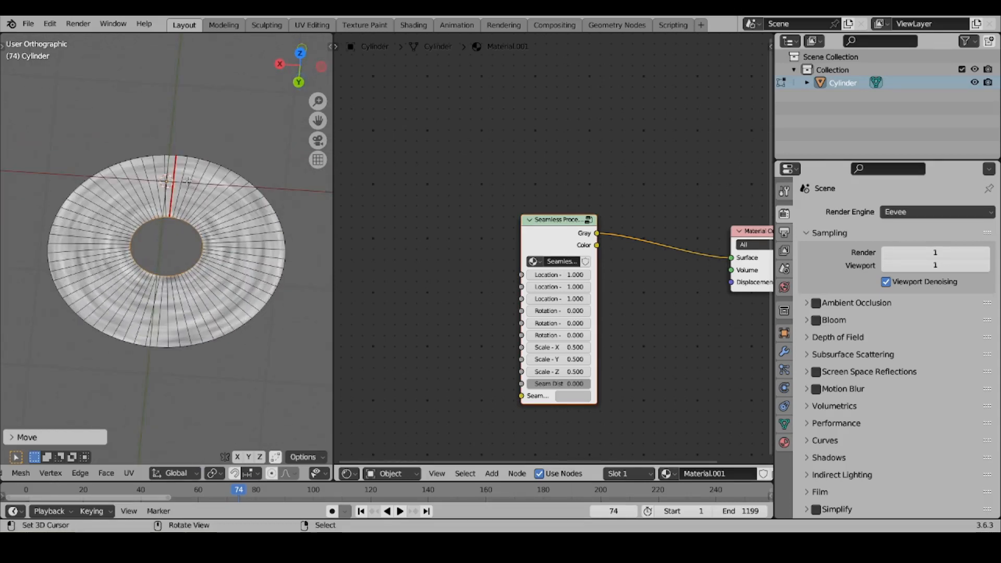
# - Flatten the whole mesh by scaling it along global Z, deselect everything and inspect the noise across the ring
pyautogui.hotkey('ctrl', 'z')
pyautogui.press('a')
pyautogui.press('s')
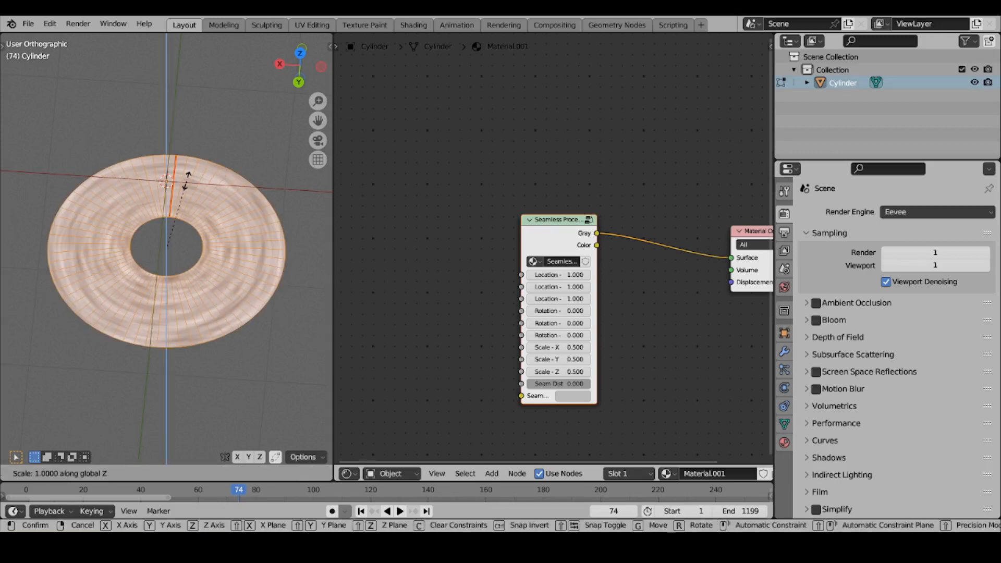
pyautogui.press('Return')
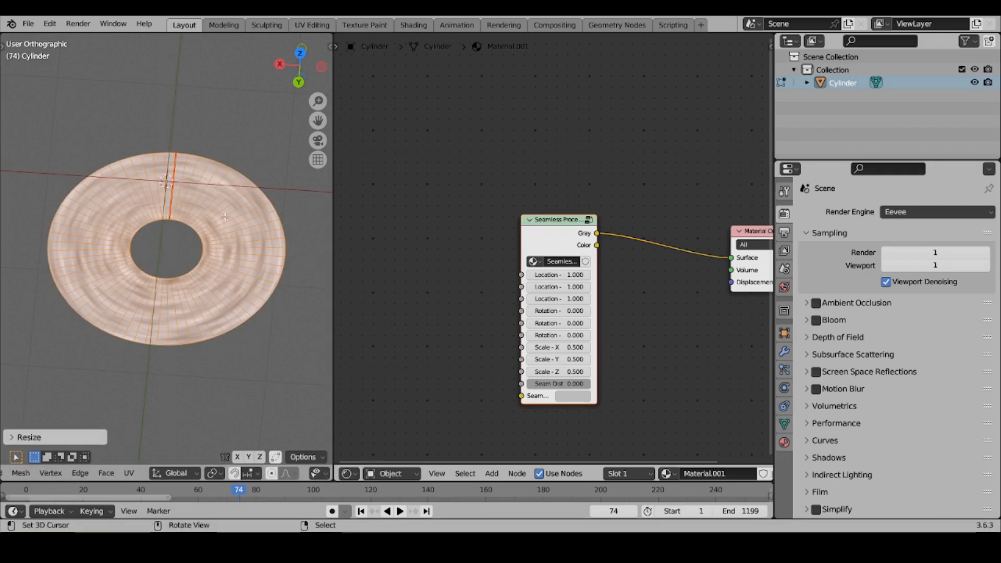
pyautogui.scroll(5, 188, 180)
pyautogui.hotkey('alt', 'a')
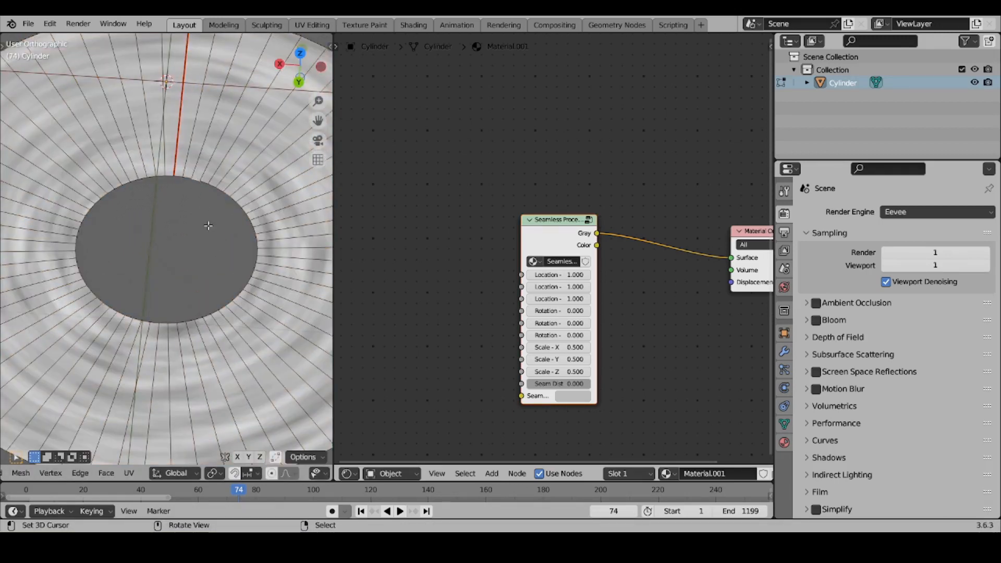
pyautogui.scroll(-6, 208, 225)
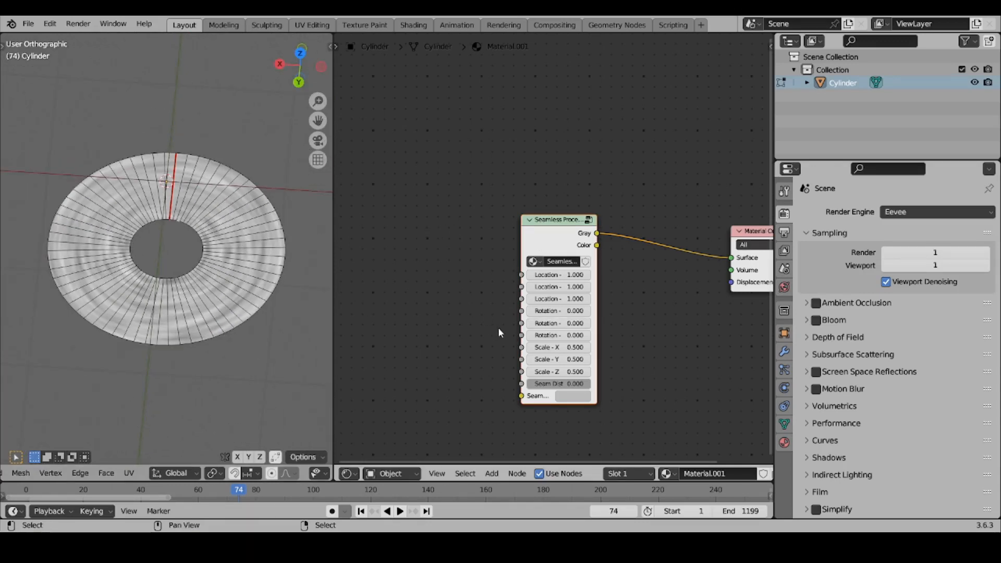
pyautogui.scroll(1, 590, 334)
pyautogui.moveTo(201, 200); pyautogui.dragTo(200, 236, button='middle')
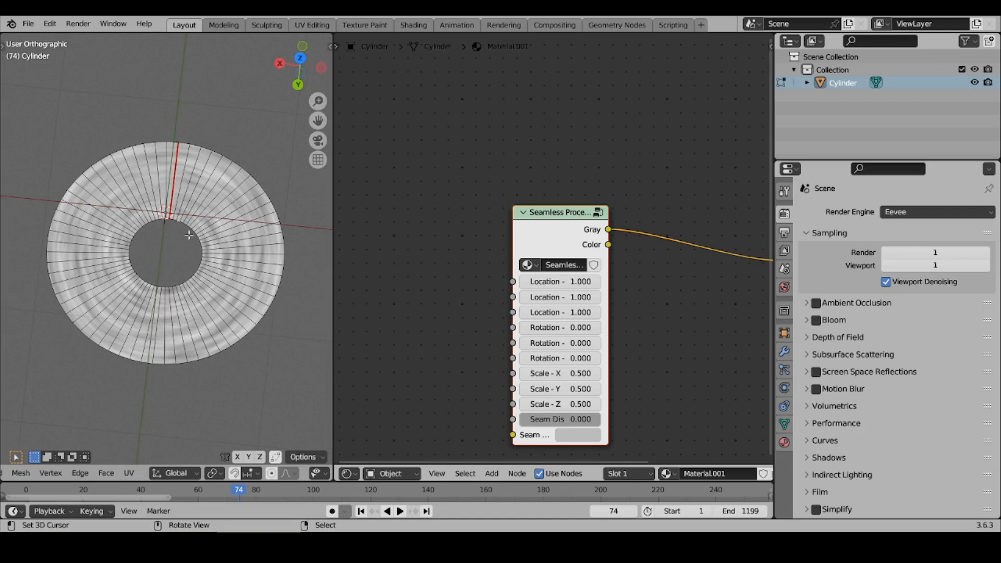
# - Add a Gradient Texture above the noise group, with Mapping and Texture Coordinate nodes attached to it
pyautogui.scroll(-2, 554, 132)
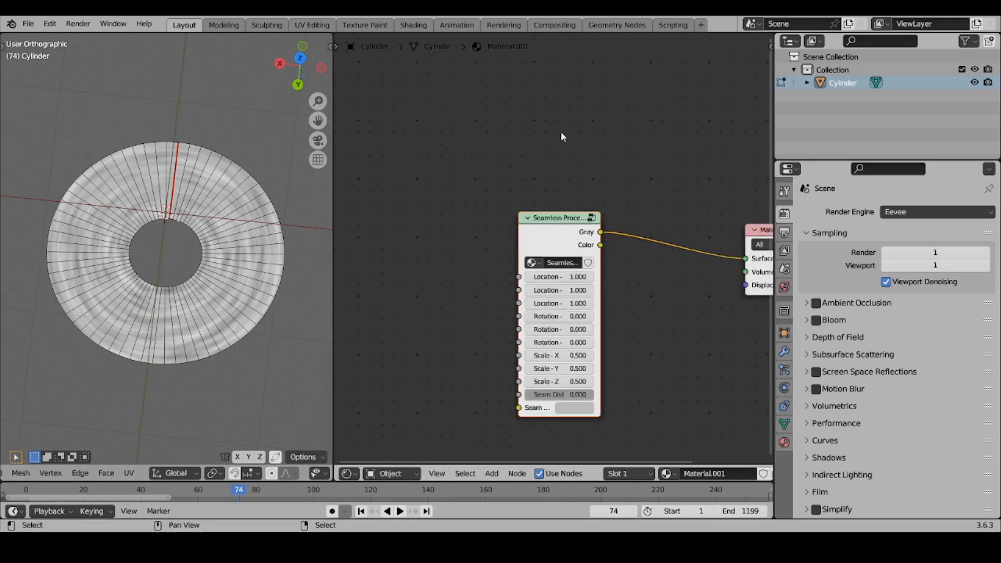
pyautogui.moveTo(561, 133); pyautogui.dragTo(558, 170, button='middle')
pyautogui.hotkey('shift', 'a')
pyautogui.moveTo(540, 99)
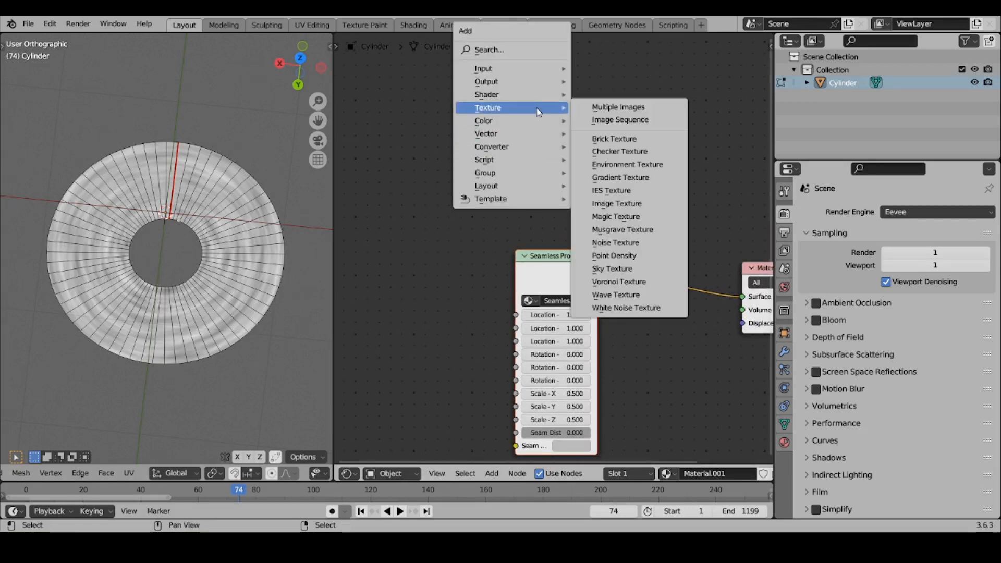
pyautogui.click(634, 178)
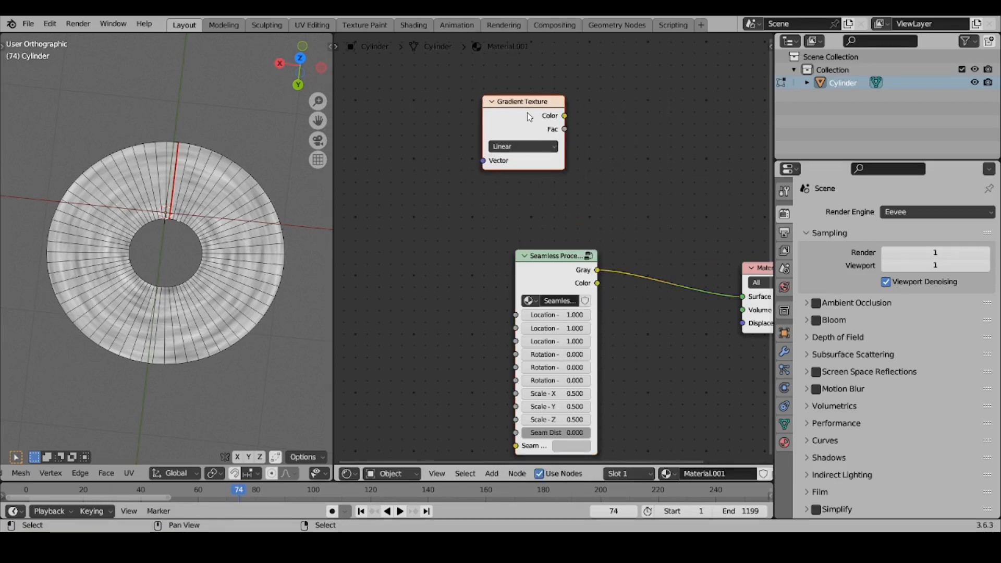
pyautogui.hotkey('ctrl', 't')
# - Set the Mapping node's Z rotation to 90° and connect the gradient's Fac to the Material Output's Surface
pyautogui.scroll(1, 407, 275)
pyautogui.click(407, 275)
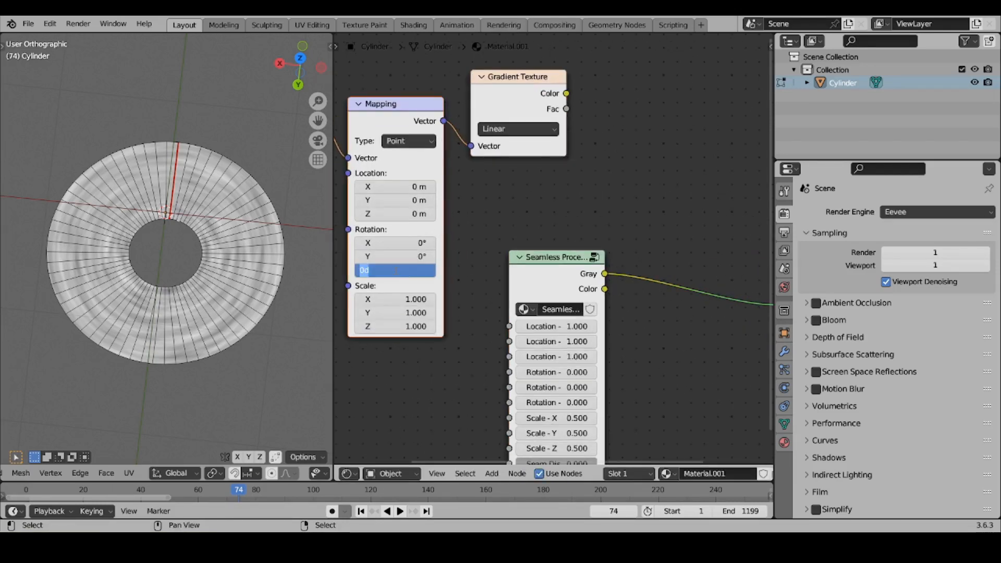
pyautogui.press('Return')
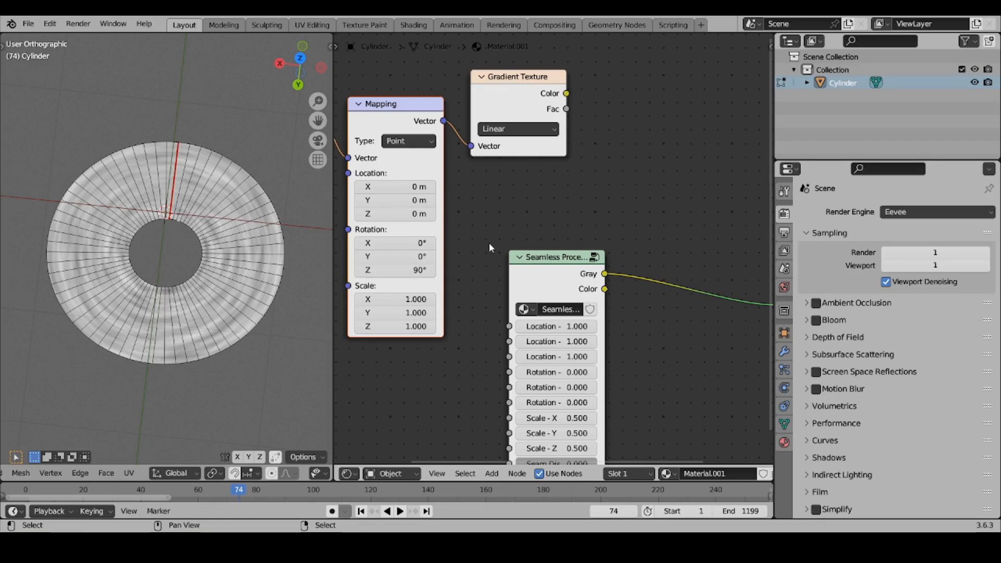
pyautogui.scroll(-1, 489, 242)
pyautogui.moveTo(550, 222); pyautogui.dragTo(481, 222, button='middle')
pyautogui.moveTo(481, 139); pyautogui.dragTo(646, 293)
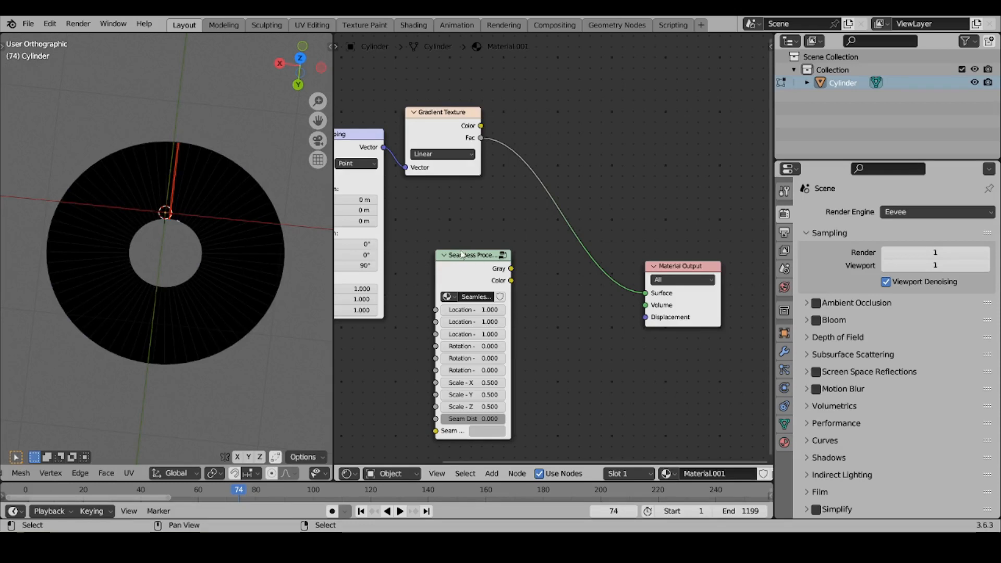
# - Shift the gradient across the ring with its Mapping node's X location, settling on 1 m
pyautogui.moveTo(398, 220); pyautogui.dragTo(557, 224, button='middle')
pyautogui.scroll(1, 557, 224)
pyautogui.moveTo(483, 193); pyautogui.dragTo(521, 193)
pyautogui.moveTo(411, 160); pyautogui.dragTo(439, 166)
pyautogui.moveTo(481, 192); pyautogui.dragTo(515, 199)
pyautogui.doubleClick(508, 194)
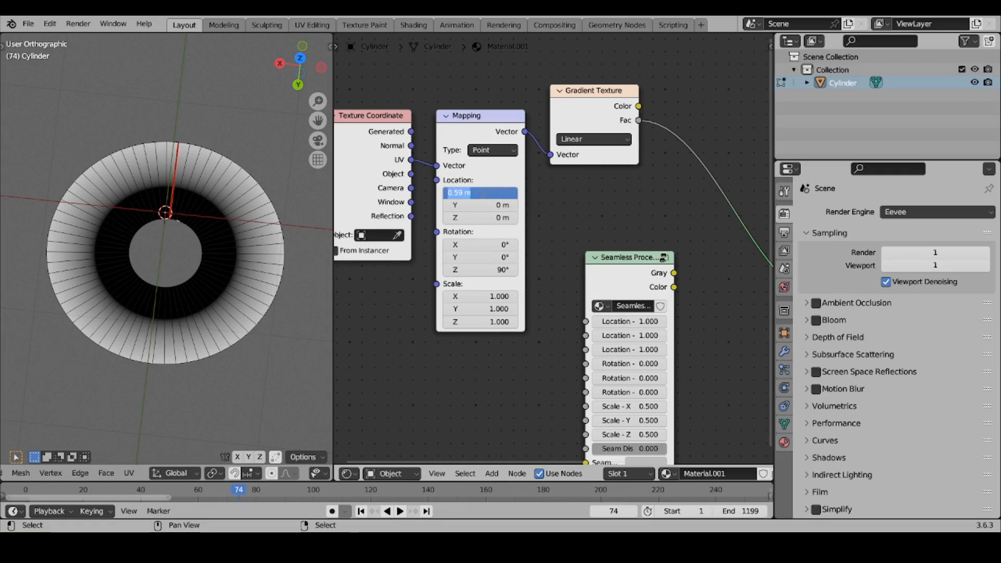
pyautogui.write('0.62')
pyautogui.press('Return')
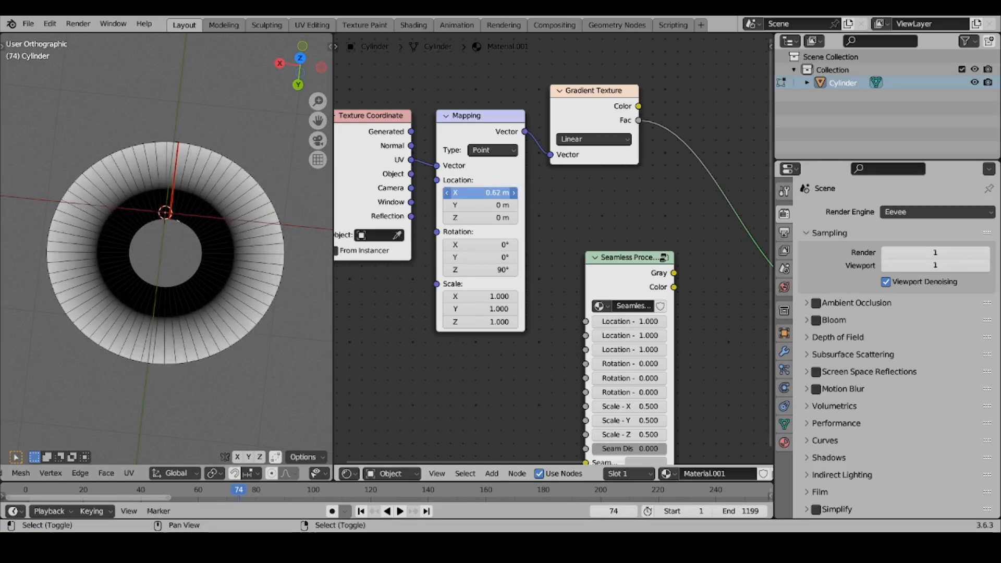
pyautogui.moveTo(487, 192); pyautogui.dragTo(487, 193)
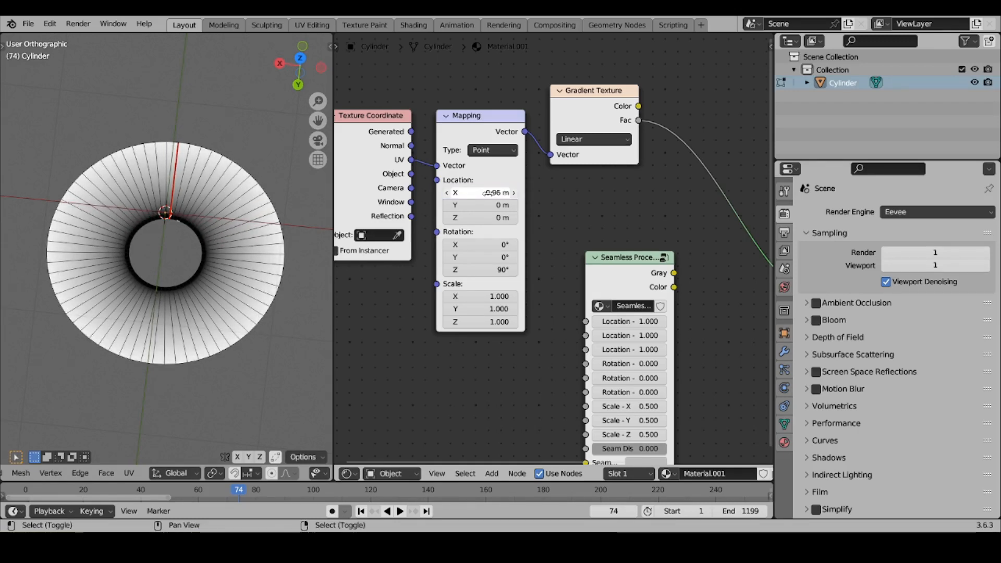
pyautogui.click(487, 192)
pyautogui.write('1')
pyautogui.press('Return')
# - Insert a Color Ramp between the Gradient Texture's Fac and the Material Output's Surface
pyautogui.scroll(-3, 575, 226)
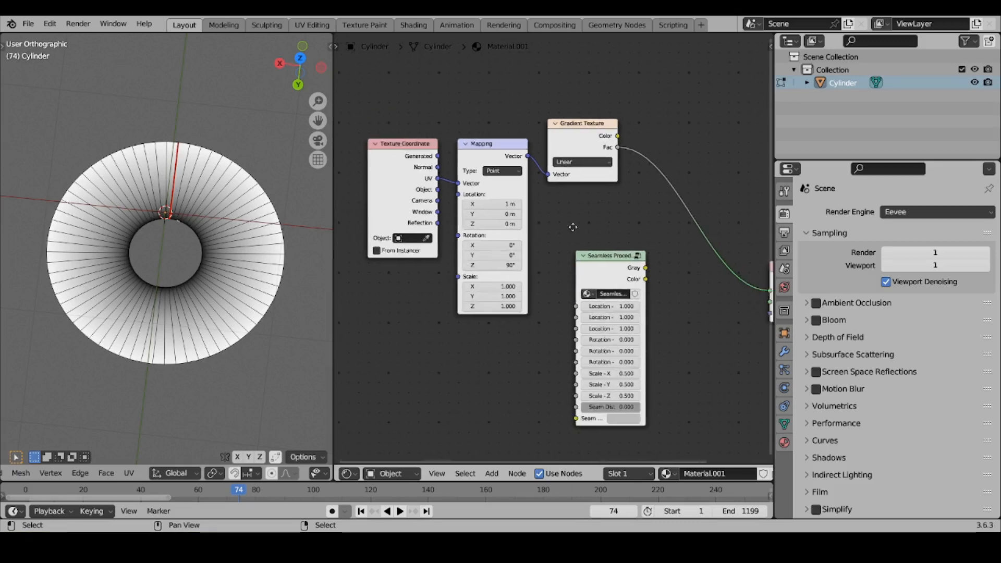
pyautogui.moveTo(574, 226); pyautogui.dragTo(492, 239, button='middle')
pyautogui.scroll(3, 491, 239)
pyautogui.hotkey('shift', 'a')
pyautogui.moveTo(611, 233)
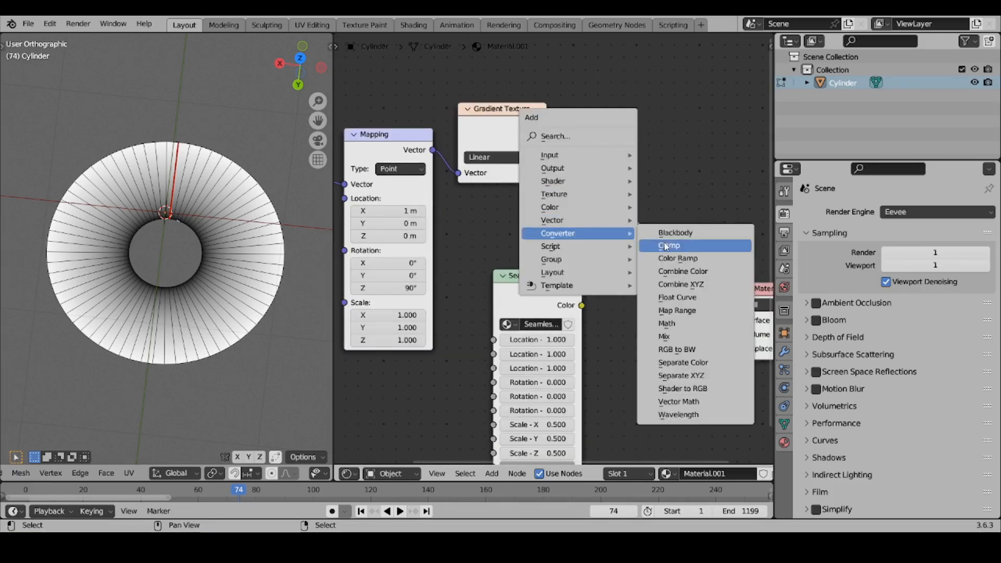
pyautogui.click(669, 247)
pyautogui.click(574, 109)
pyautogui.scroll(-4, 630, 211)
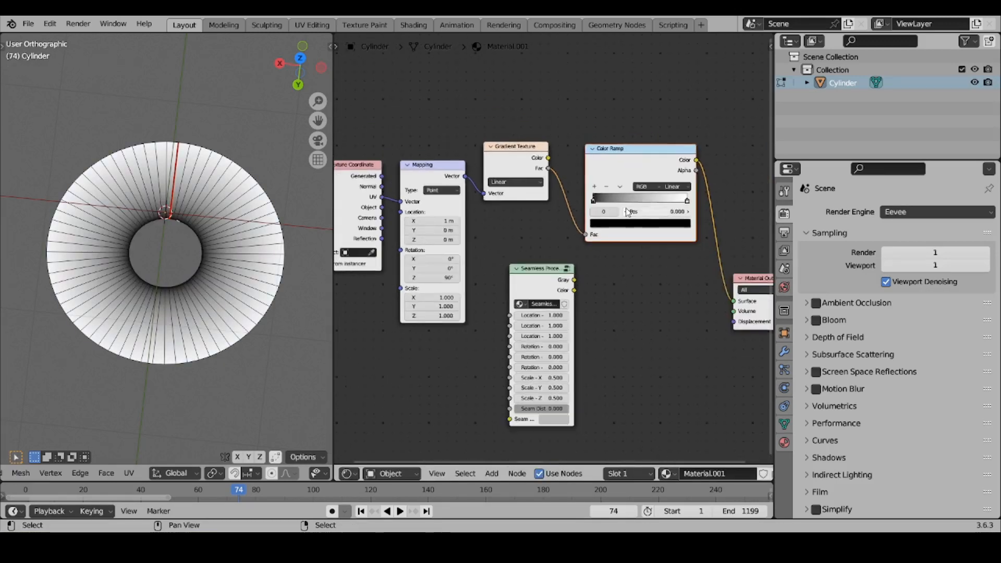
pyautogui.scroll(3, 650, 227)
pyautogui.scroll(-2, 674, 229)
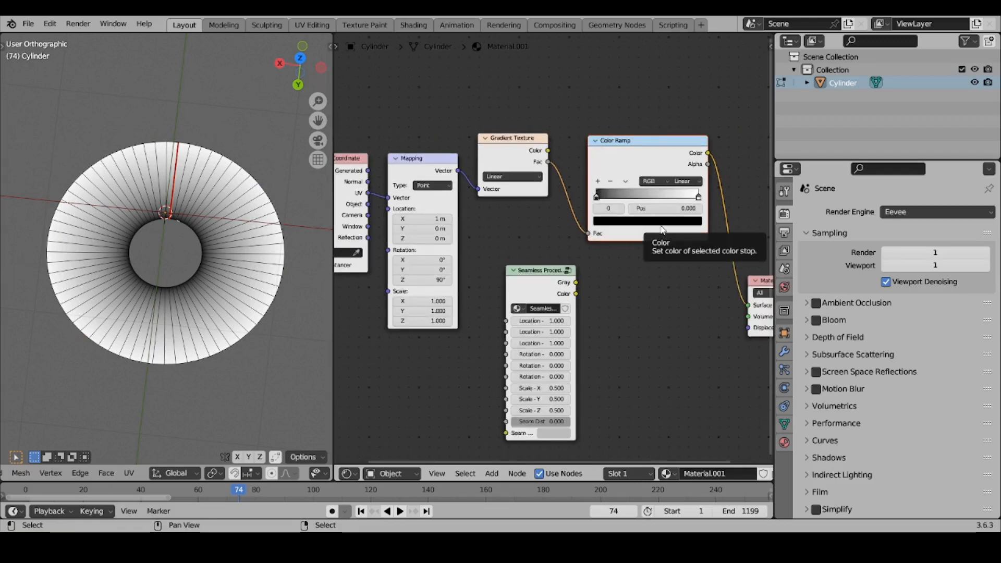
pyautogui.scroll(-1, 678, 253)
# - Add a Mix Color node beside the Color Ramp, just above the Material Output
pyautogui.moveTo(684, 260); pyautogui.dragTo(559, 233, button='middle')
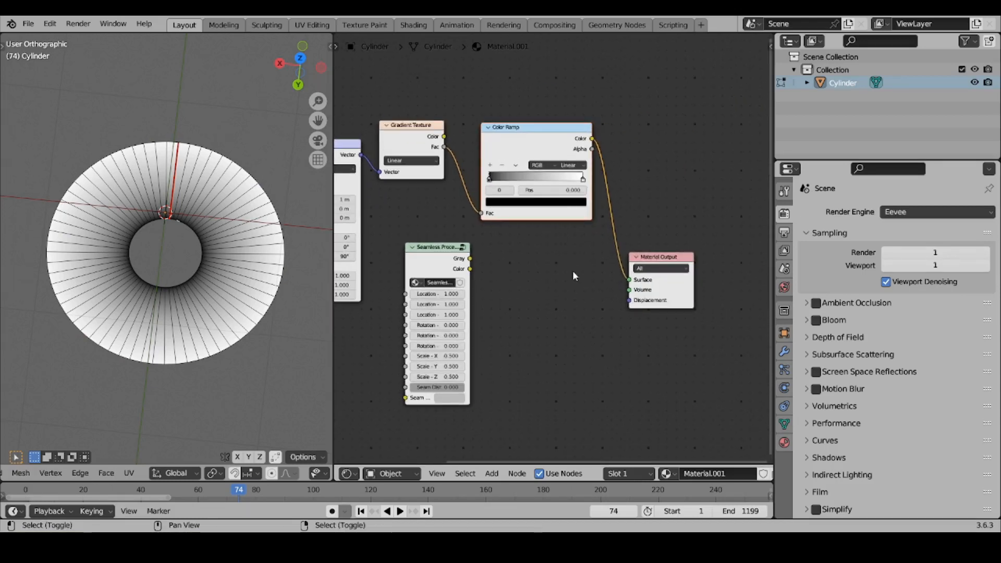
pyautogui.hotkey('shift', 'a')
pyautogui.moveTo(558, 256)
pyautogui.moveTo(549, 253)
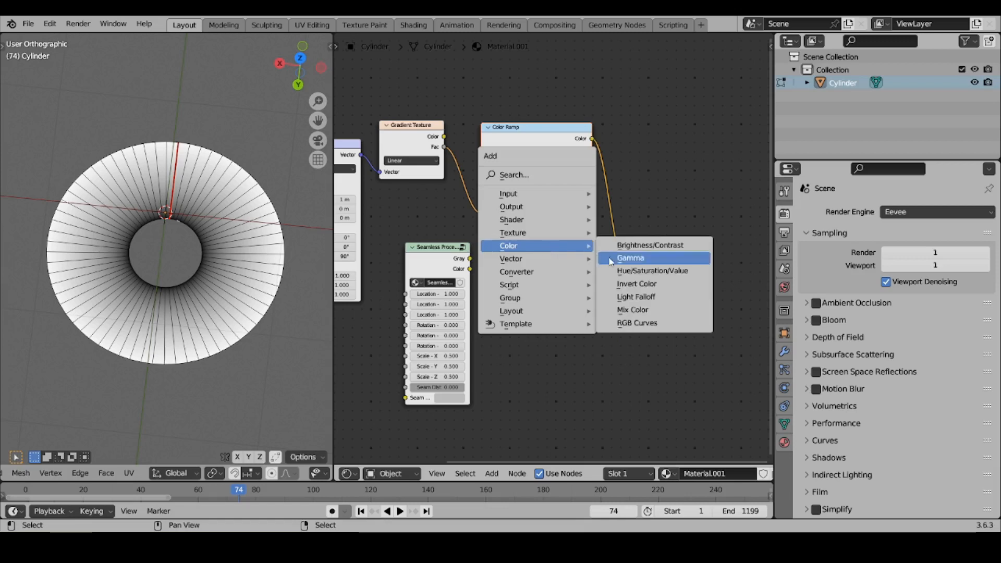
pyautogui.click(644, 312)
pyautogui.click(645, 214)
pyautogui.scroll(1, 585, 214)
pyautogui.scroll(2, 585, 214)
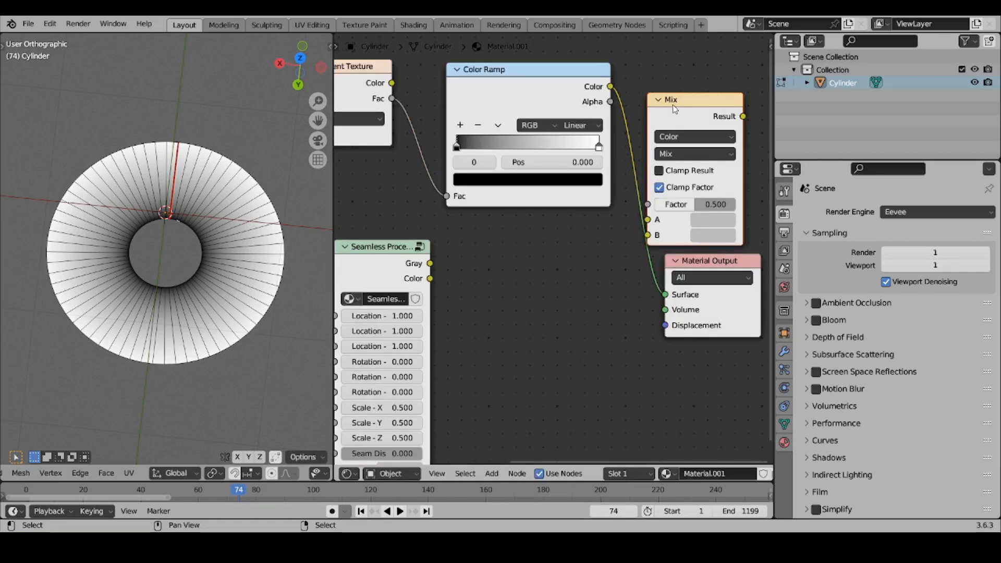
# - Insert the Mix node between the Color Ramp and the Material Output and set its blend mode to Overlay
pyautogui.moveTo(673, 105); pyautogui.dragTo(647, 107)
pyautogui.scroll(3, 689, 123)
pyautogui.click(733, 136)
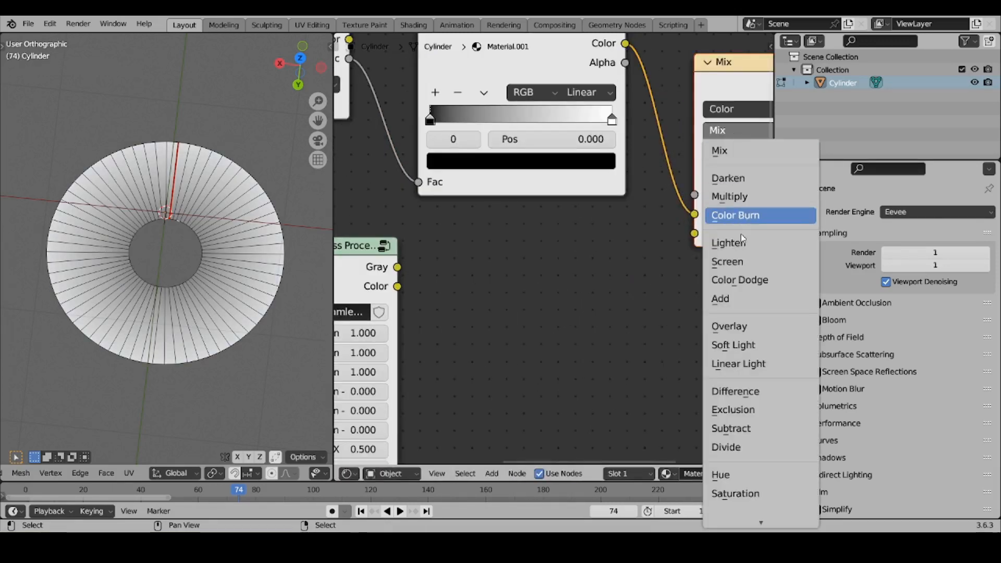
pyautogui.click(730, 328)
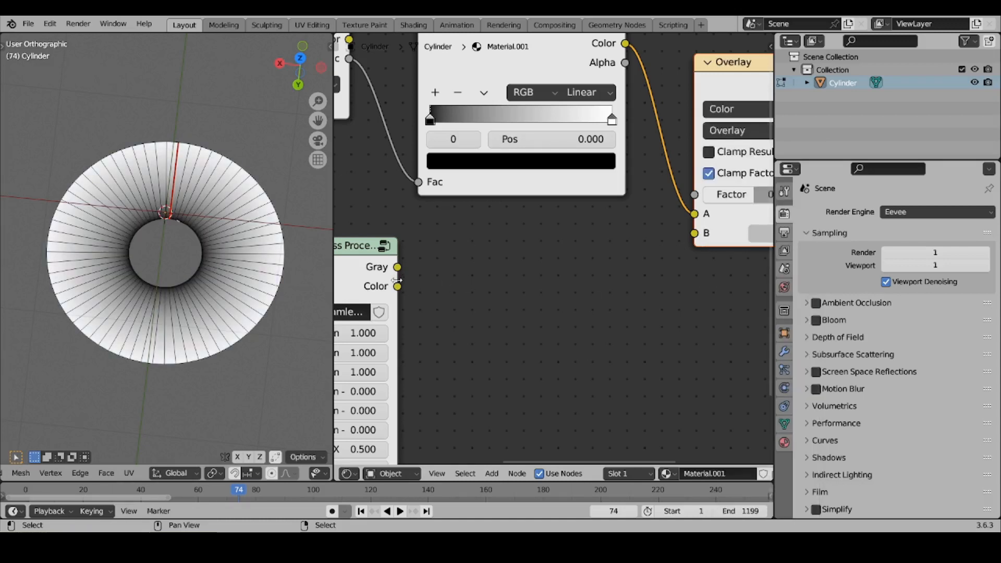
# - Connect the noise group's Gray to Overlay's A and the Color Ramp's Color to B, with the blend factor at 1.000
pyautogui.moveTo(398, 267); pyautogui.dragTo(694, 233)
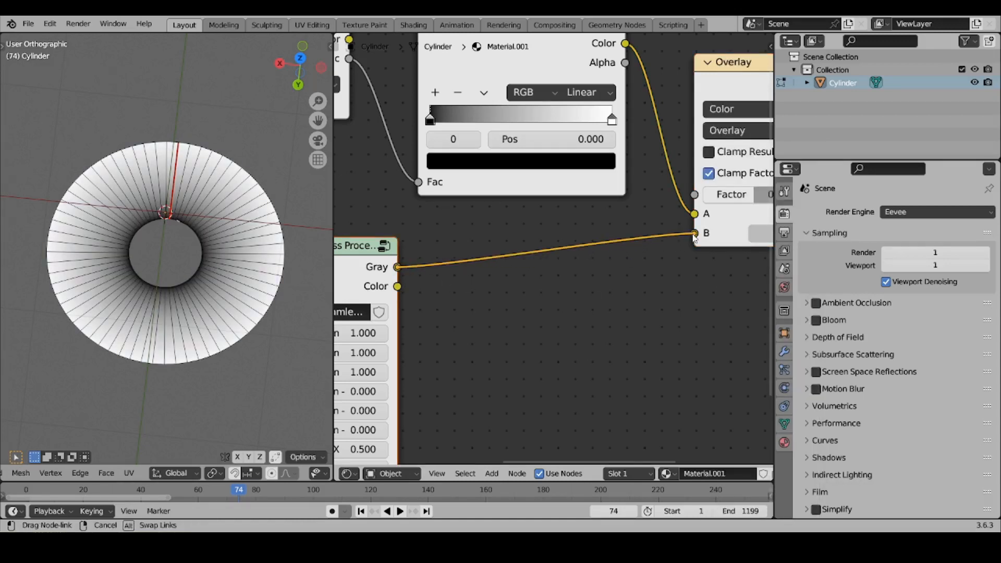
pyautogui.scroll(-4, 694, 235)
pyautogui.scroll(4, 584, 243)
pyautogui.moveTo(584, 241); pyautogui.dragTo(575, 220)
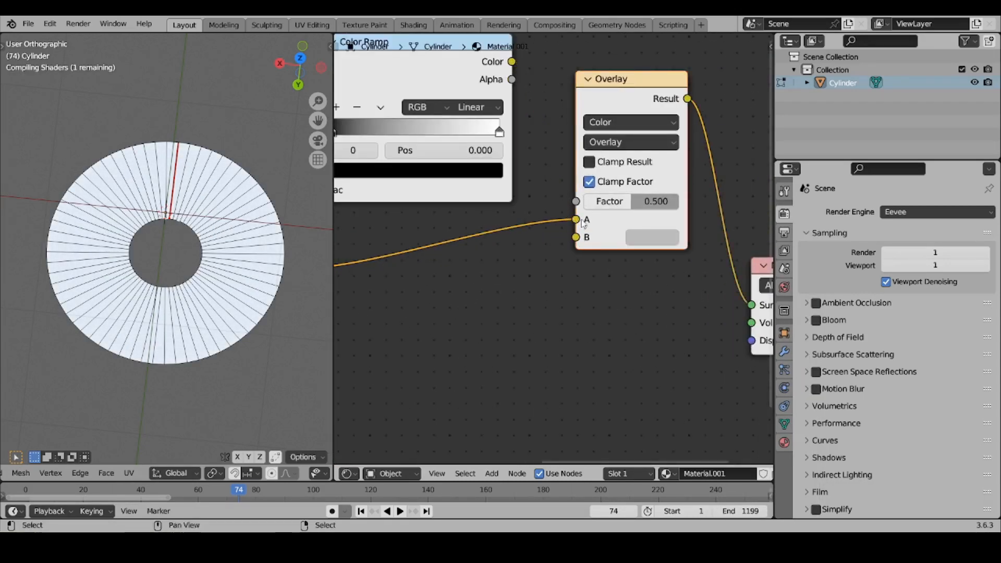
pyautogui.moveTo(512, 62); pyautogui.dragTo(514, 65)
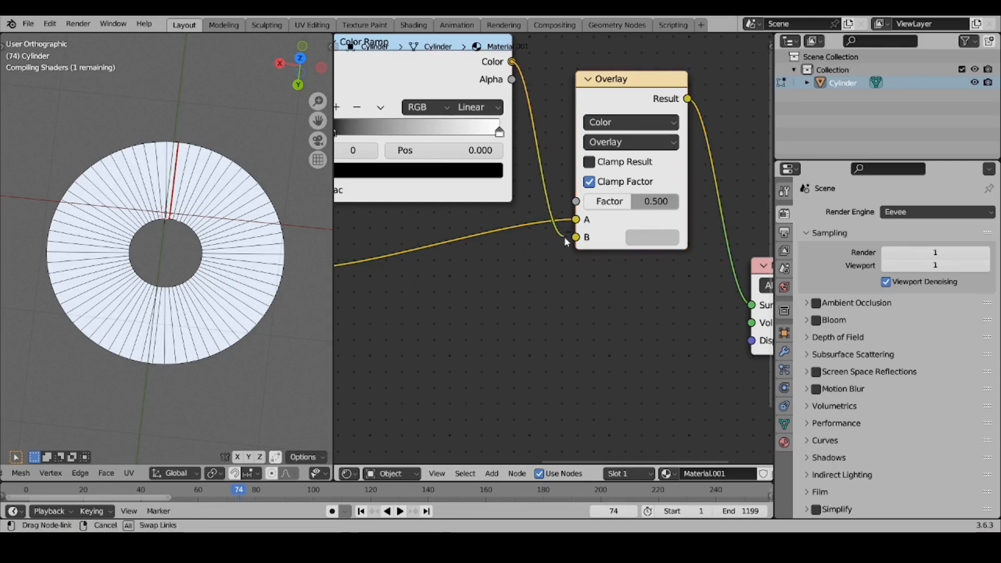
pyautogui.moveTo(566, 241); pyautogui.dragTo(574, 238)
pyautogui.moveTo(631, 201); pyautogui.dragTo(670, 201)
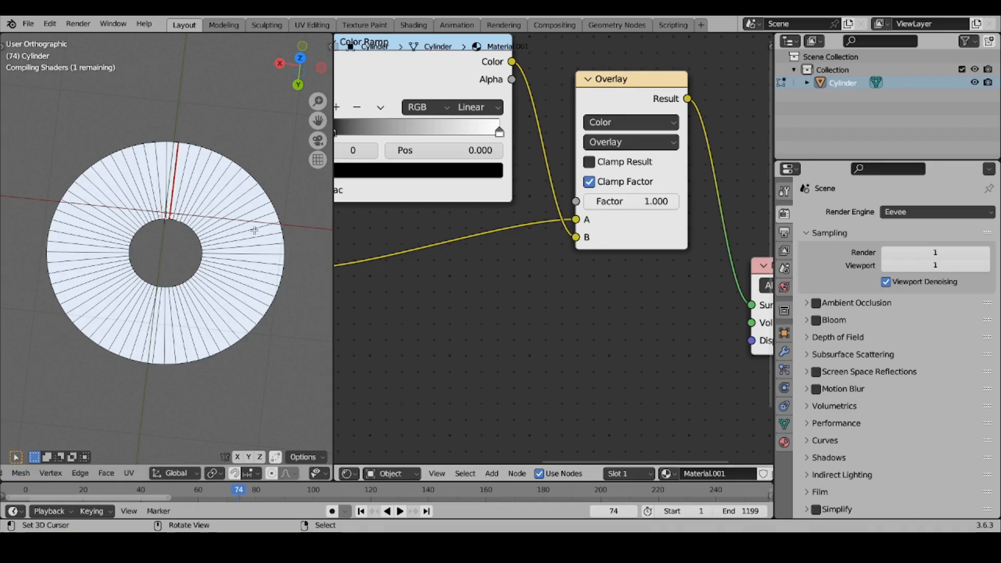
# - Return the ring to Object Mode and stretch the noise radially with Scale X 0.090 and Scale Y 5.150
pyautogui.press('Tab')
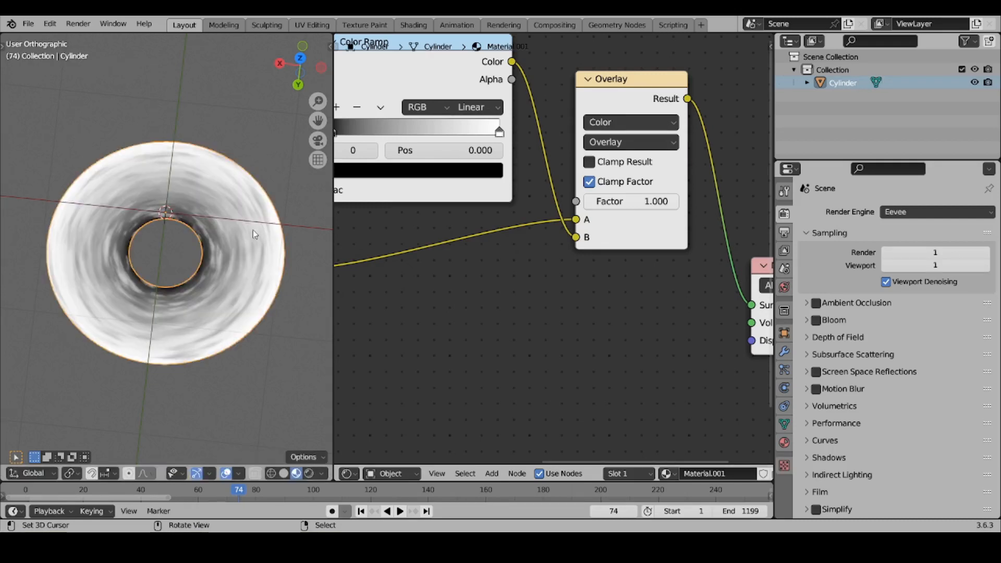
pyautogui.moveTo(479, 238); pyautogui.dragTo(673, 197, button='middle')
pyautogui.scroll(-4, 572, 238)
pyautogui.scroll(3, 502, 276)
pyautogui.moveTo(503, 279); pyautogui.dragTo(559, 226, button='middle')
pyautogui.scroll(4, 579, 277)
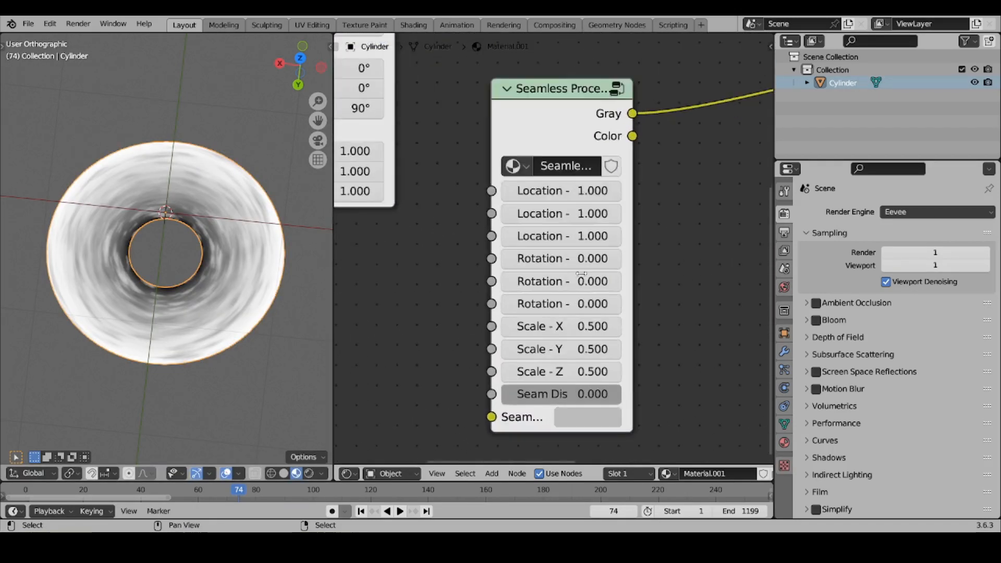
pyautogui.moveTo(570, 327)
pyautogui.mouseDown()
pyautogui.moveTo(518, 327)
pyautogui.moveTo(572, 327)
pyautogui.mouseUp()
pyautogui.moveTo(522, 349)
pyautogui.mouseDown()
pyautogui.moveTo(495, 349)
pyautogui.moveTo(712, 349)
pyautogui.mouseUp()
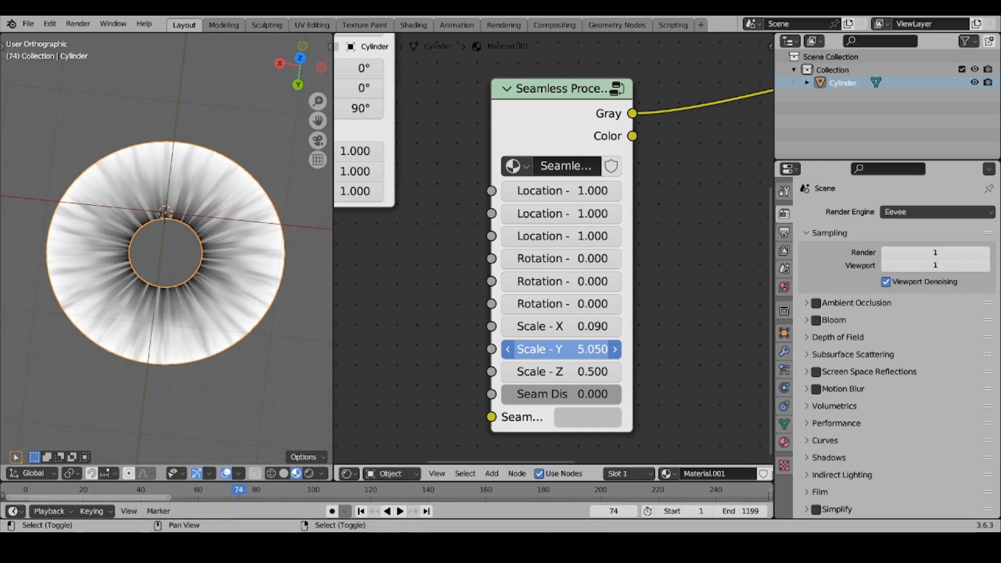
pyautogui.moveTo(224, 235)
pyautogui.mouseDown(button='middle')
pyautogui.moveTo(217, 257)
pyautogui.moveTo(217, 246)
pyautogui.mouseUp(button='middle')
pyautogui.scroll(-1, 219, 246)
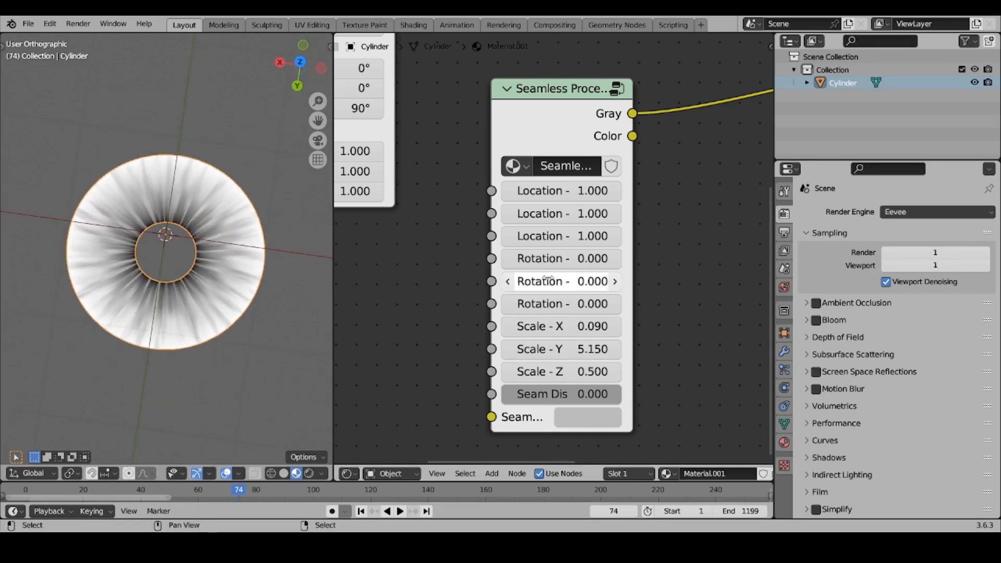
# - Move the gradient Color Ramp's white stop to 0.778 and change the Overlay node's blend mode to Multiply
pyautogui.moveTo(597, 277); pyautogui.dragTo(488, 331, button='middle')
pyautogui.scroll(-10, 600, 264)
pyautogui.moveTo(584, 295); pyautogui.dragTo(533, 317, button='middle')
pyautogui.scroll(8, 558, 210)
pyautogui.moveTo(557, 210); pyautogui.dragTo(572, 296, button='middle')
pyautogui.scroll(2, 573, 301)
pyautogui.moveTo(643, 204); pyautogui.dragTo(590, 204)
pyautogui.moveTo(613, 235); pyautogui.dragTo(480, 235, button='middle')
pyautogui.scroll(1, 599, 249)
pyautogui.click(652, 208)
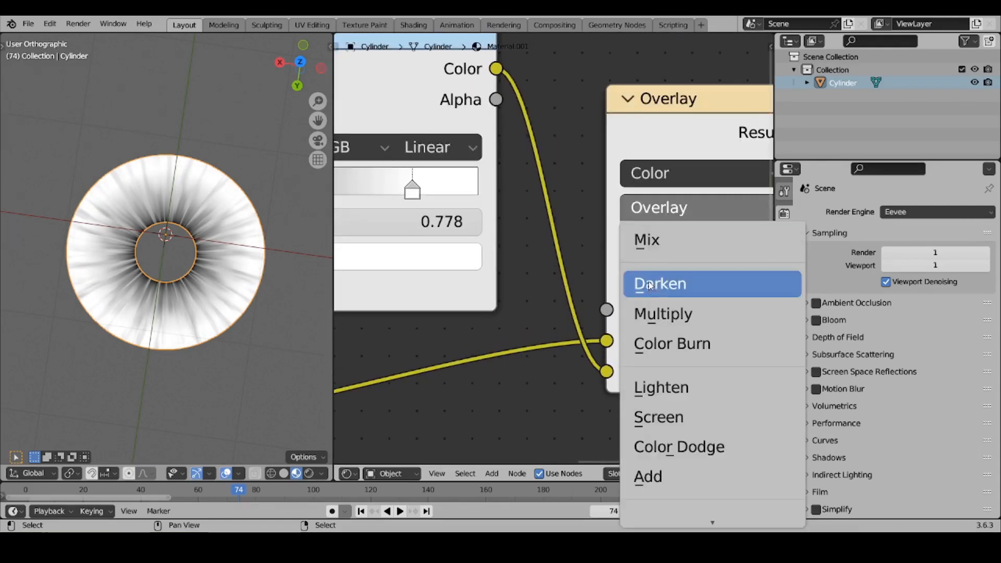
pyautogui.click(646, 320)
# - Move the gradient Color Ramp's white stop to 0.753 and add a black stop at position 1.000
pyautogui.scroll(-1, 413, 189)
pyautogui.moveTo(413, 190); pyautogui.dragTo(557, 230, button='middle')
pyautogui.scroll(1, 555, 227)
pyautogui.moveTo(590, 239); pyautogui.dragTo(552, 234)
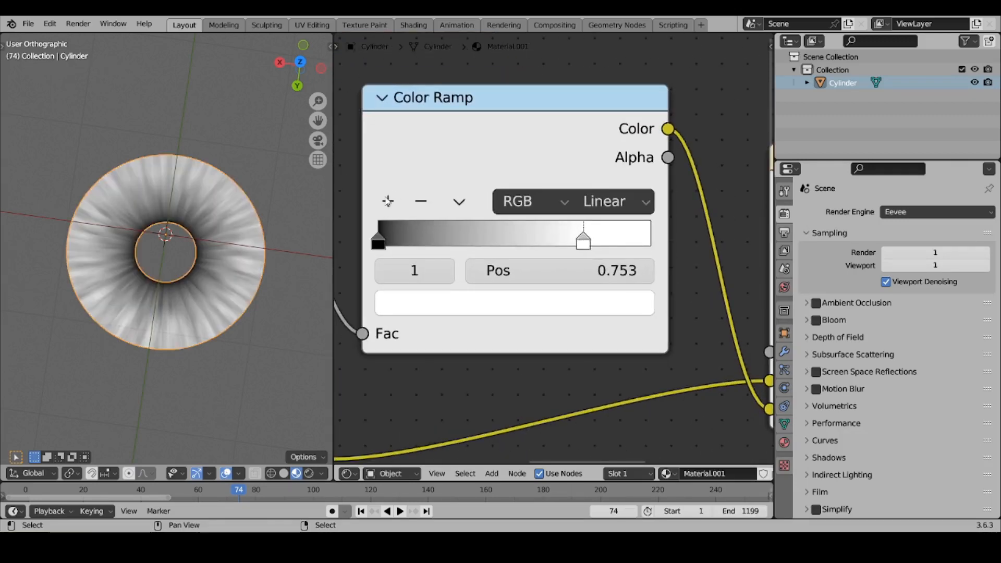
pyautogui.click(388, 201)
pyautogui.moveTo(481, 240); pyautogui.dragTo(651, 240)
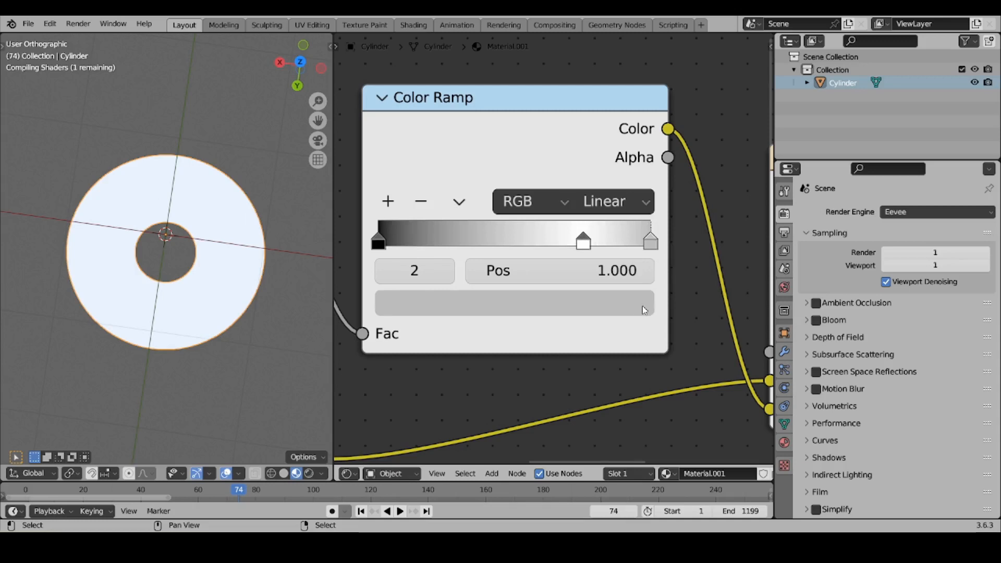
pyautogui.click(645, 309)
pyautogui.moveTo(594, 131); pyautogui.dragTo(597, 223)
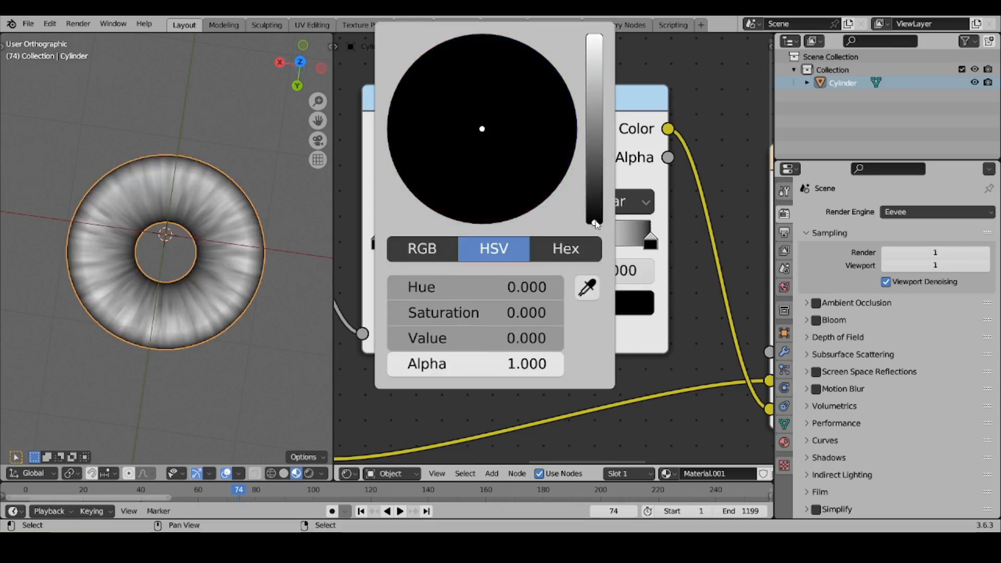
pyautogui.scroll(4, 291, 245)
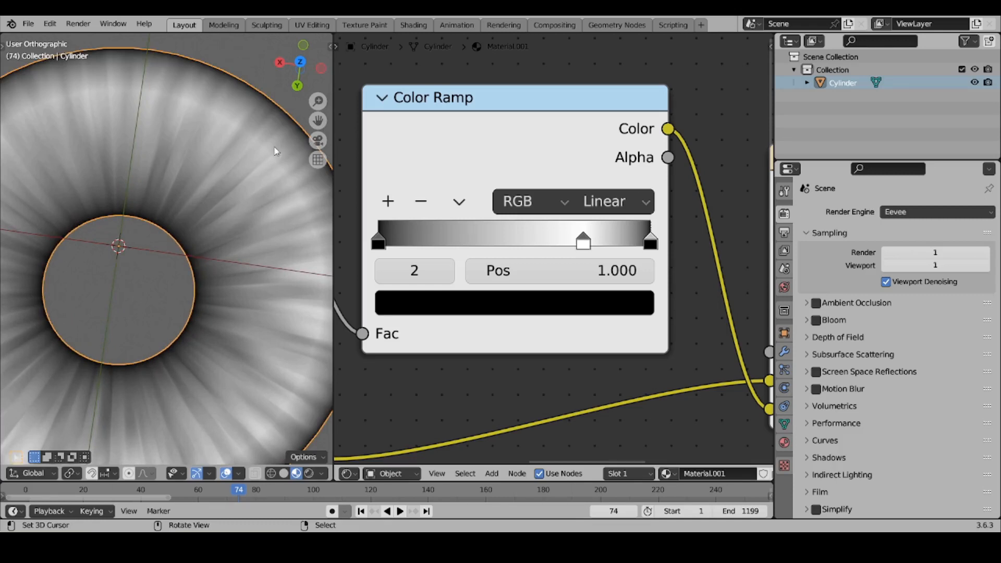
# - Set the gradient's Color Ramp to B-Spline interpolation, move both black stops inward and place the white stop at 0.785
pyautogui.click(618, 204)
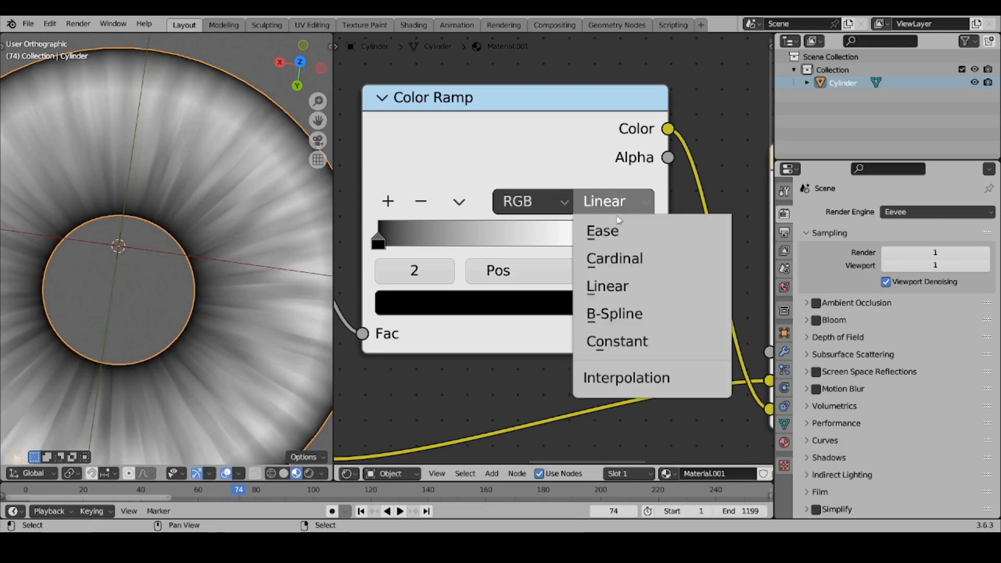
pyautogui.click(630, 314)
pyautogui.moveTo(395, 241); pyautogui.dragTo(492, 240)
pyautogui.moveTo(650, 241); pyautogui.dragTo(611, 240)
pyautogui.scroll(-4, 230, 223)
pyautogui.scroll(-3, 570, 289)
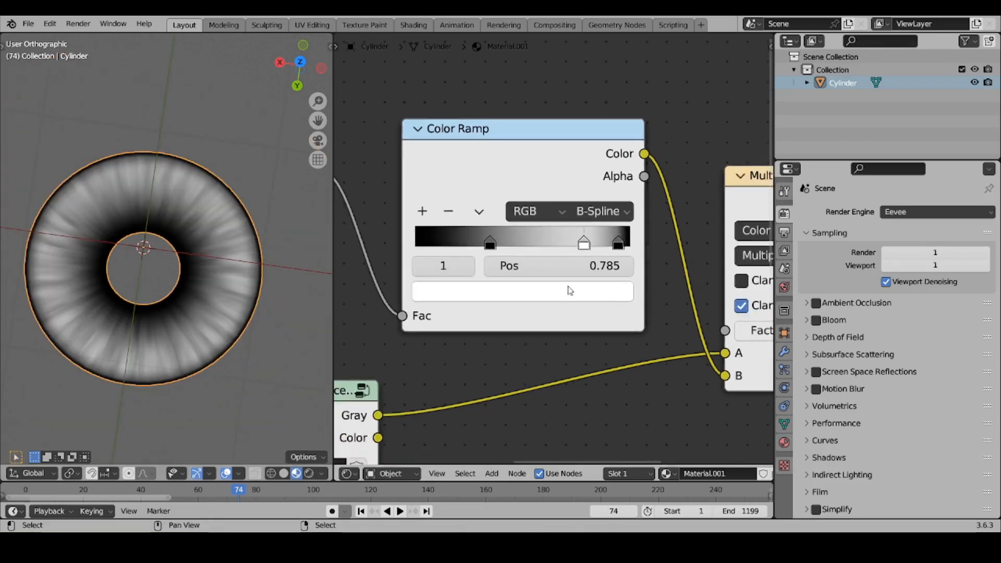
# - Insert a second Color Ramp between the Multiply node's Result and the Material Output's Surface
pyautogui.moveTo(586, 294); pyautogui.dragTo(569, 198, button='middle')
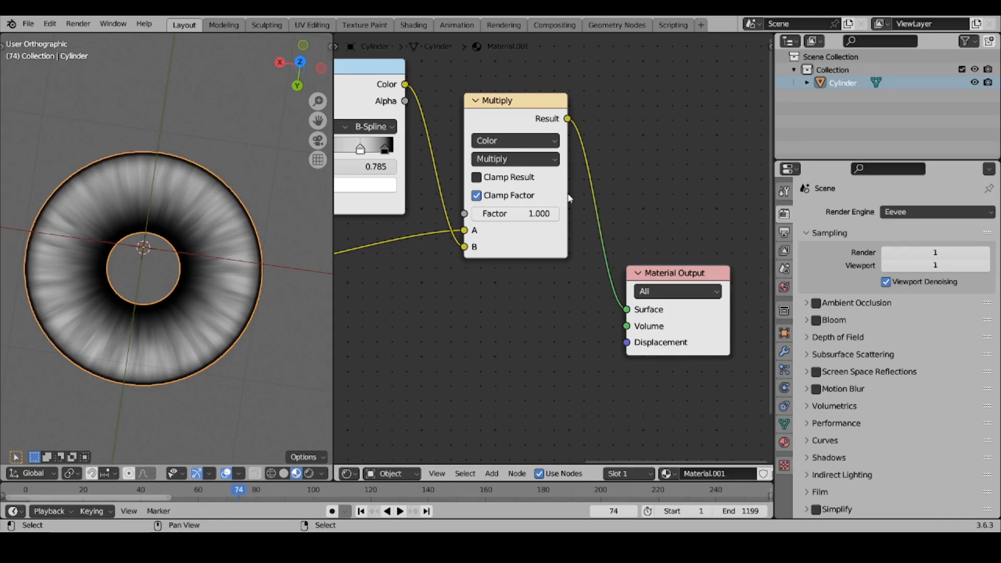
pyautogui.hotkey('shift', 'a')
pyautogui.moveTo(598, 231)
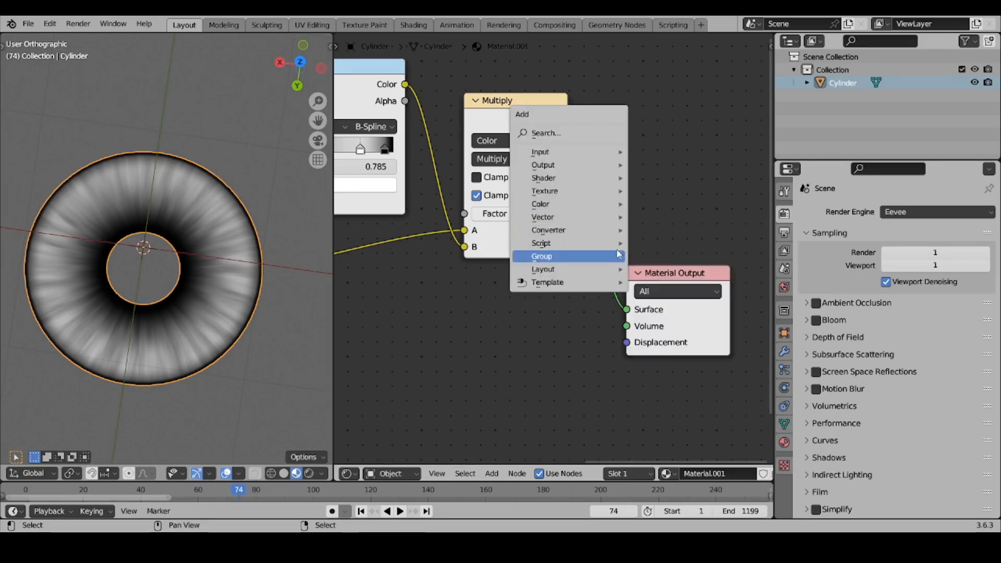
pyautogui.click(668, 255)
pyautogui.click(618, 152)
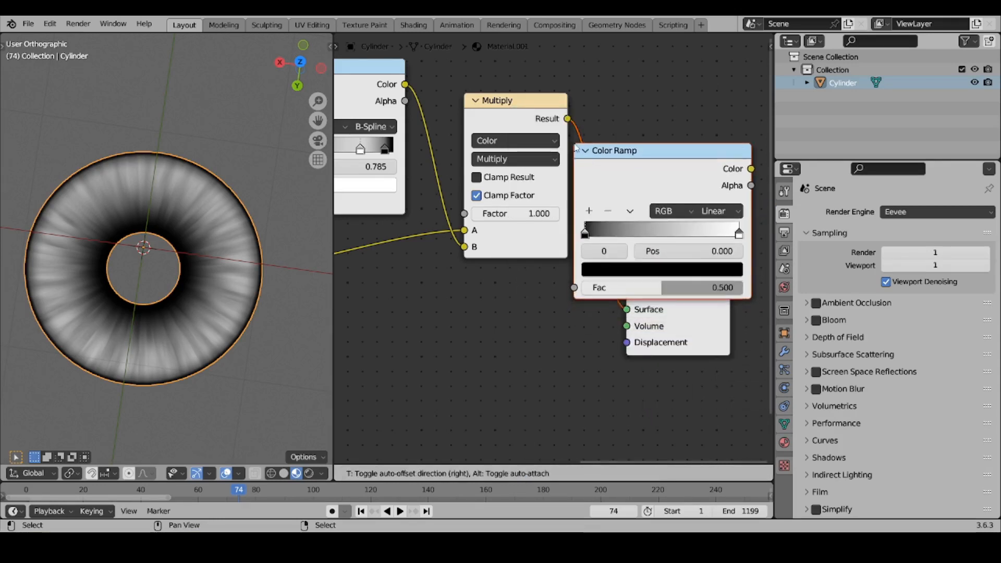
pyautogui.scroll(3, 522, 233)
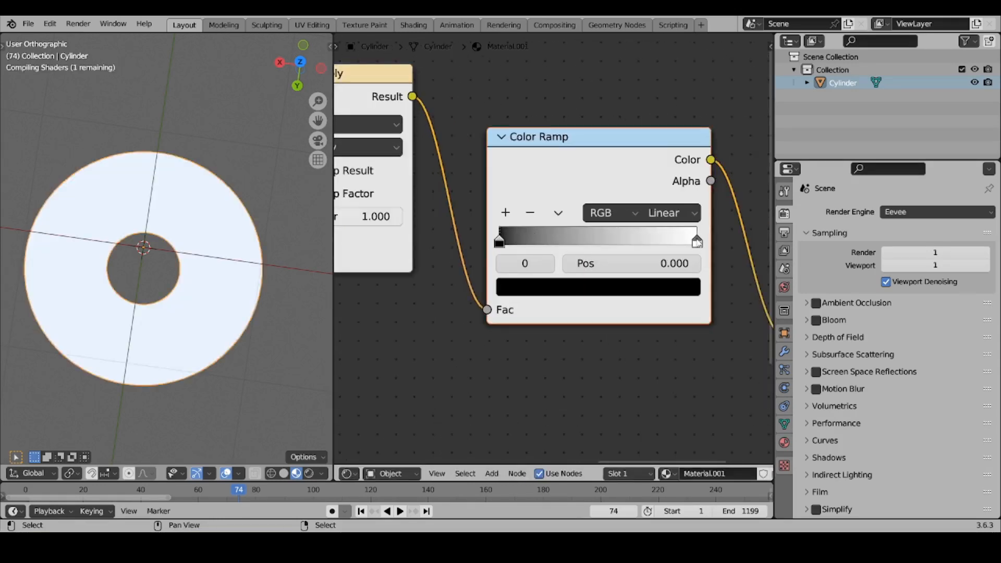
# - Set the second Color Ramp to B-Spline, with the black stop about a quarter along and the white stop at 0.509
pyautogui.moveTo(503, 246)
pyautogui.mouseDown()
pyautogui.moveTo(552, 243)
pyautogui.moveTo(540, 241)
pyautogui.mouseUp()
pyautogui.moveTo(694, 241); pyautogui.dragTo(647, 241)
pyautogui.moveTo(537, 241); pyautogui.dragTo(616, 244)
pyautogui.click(685, 219)
pyautogui.click(673, 295)
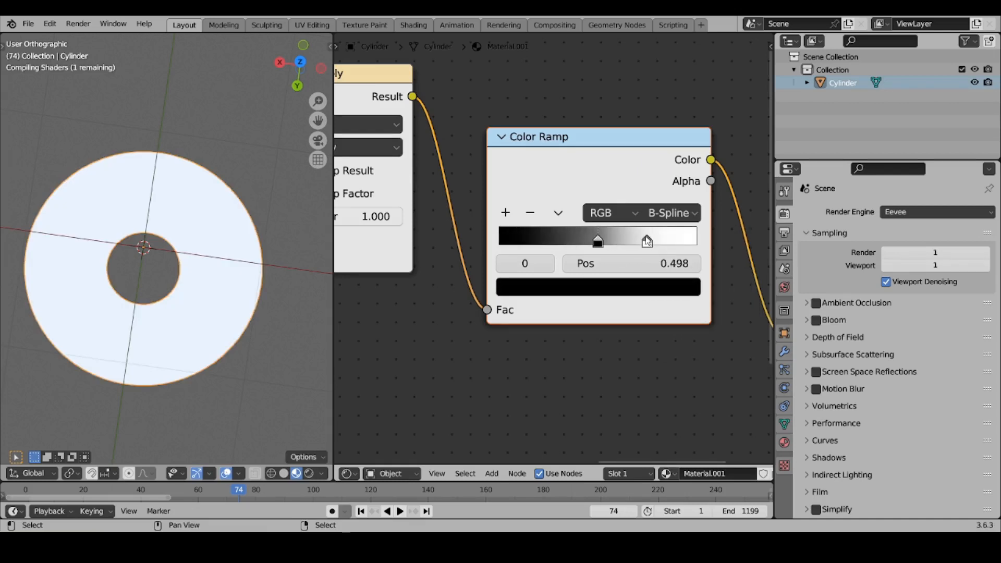
pyautogui.moveTo(647, 241); pyautogui.dragTo(674, 240)
pyautogui.moveTo(599, 241); pyautogui.dragTo(554, 242)
pyautogui.moveTo(605, 240)
pyautogui.mouseDown()
pyautogui.moveTo(551, 241)
pyautogui.moveTo(612, 242)
pyautogui.moveTo(600, 241)
pyautogui.mouseUp()
# - Refine the noise streaks by setting the seamless noise group's Scale X to 0.060 and Scale Y to 11
pyautogui.moveTo(438, 234); pyautogui.dragTo(596, 237, button='middle')
pyautogui.scroll(-5, 574, 240)
pyautogui.scroll(-1, 467, 255)
pyautogui.moveTo(412, 293); pyautogui.dragTo(538, 259, button='middle')
pyautogui.moveTo(469, 296); pyautogui.dragTo(558, 236, button='middle')
pyautogui.scroll(4, 558, 236)
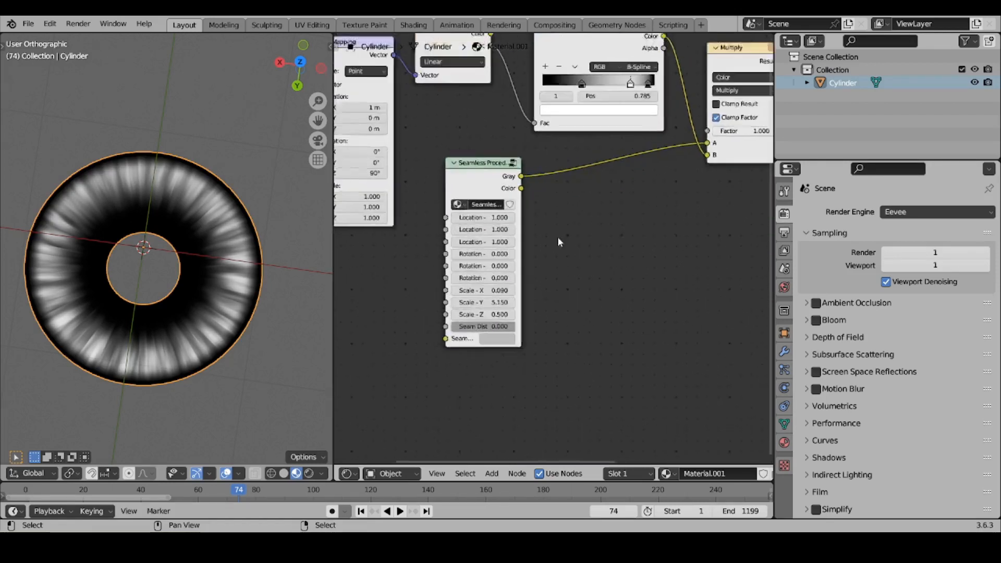
pyautogui.moveTo(539, 293); pyautogui.dragTo(576, 248, button='middle')
pyautogui.scroll(1, 576, 248)
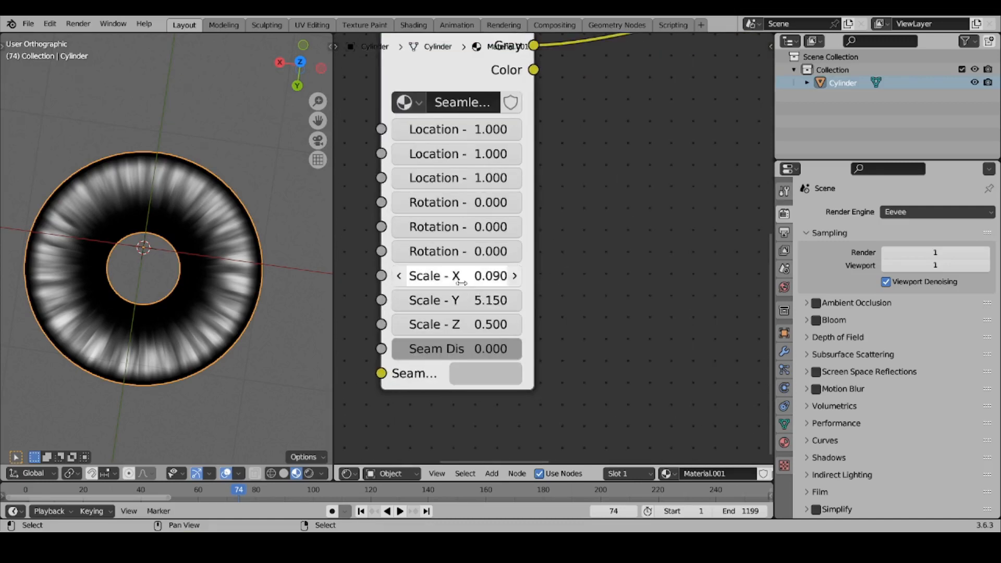
pyautogui.moveTo(459, 276)
pyautogui.keyDown('shift'); pyautogui.mouseDown()
pyautogui.moveTo(499, 276)
pyautogui.moveTo(454, 276)
pyautogui.moveTo(444, 300)
pyautogui.moveTo(386, 301)
pyautogui.moveTo(506, 301)
pyautogui.mouseUp(); pyautogui.keyUp('shift')
pyautogui.click(459, 300)
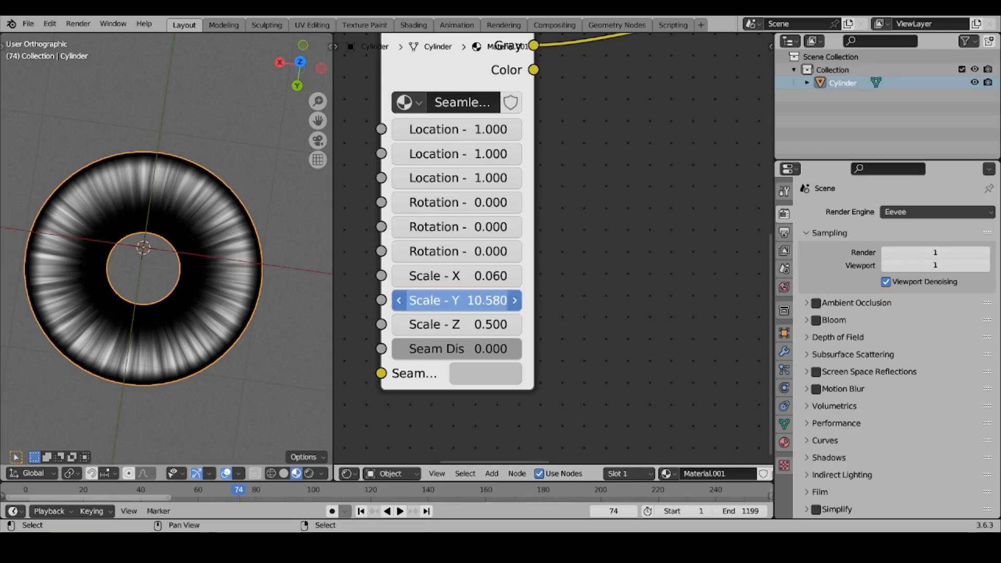
pyautogui.click(477, 300)
pyautogui.write('11')
pyautogui.press('Return')
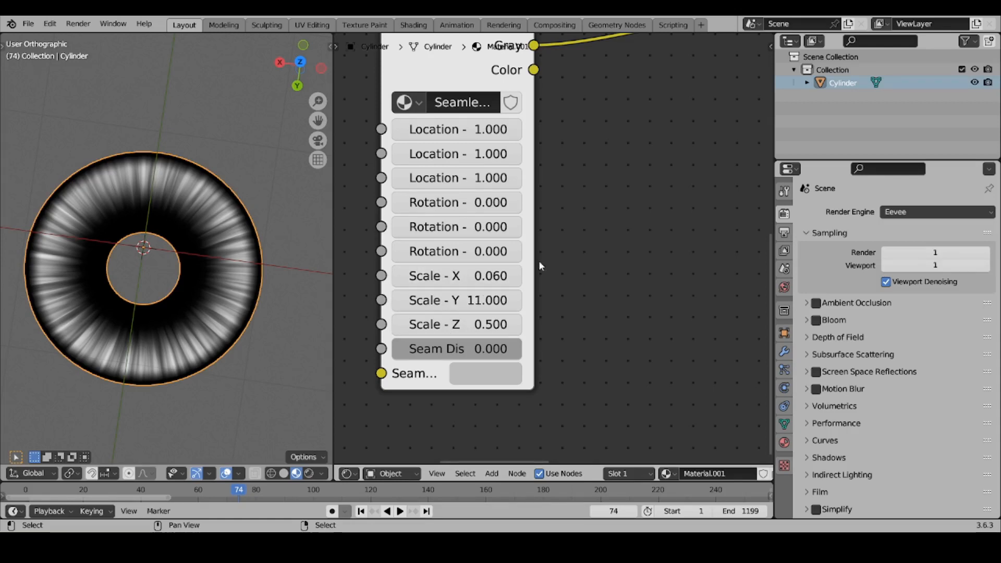
# - Increase the streak contrast by moving the second Color Ramp's white stop to 0.411 and its black stop slightly inward
pyautogui.scroll(-3, 540, 261)
pyautogui.moveTo(621, 227); pyautogui.dragTo(493, 351, button='middle')
pyautogui.scroll(3, 580, 263)
pyautogui.scroll(-2, 580, 262)
pyautogui.moveTo(580, 262); pyautogui.dragTo(496, 340, button='middle')
pyautogui.scroll(4, 590, 303)
pyautogui.scroll(-3, 590, 304)
pyautogui.moveTo(589, 304); pyautogui.dragTo(499, 308, button='middle')
pyautogui.moveTo(634, 300); pyautogui.dragTo(504, 317, button='middle')
pyautogui.scroll(1, 556, 303)
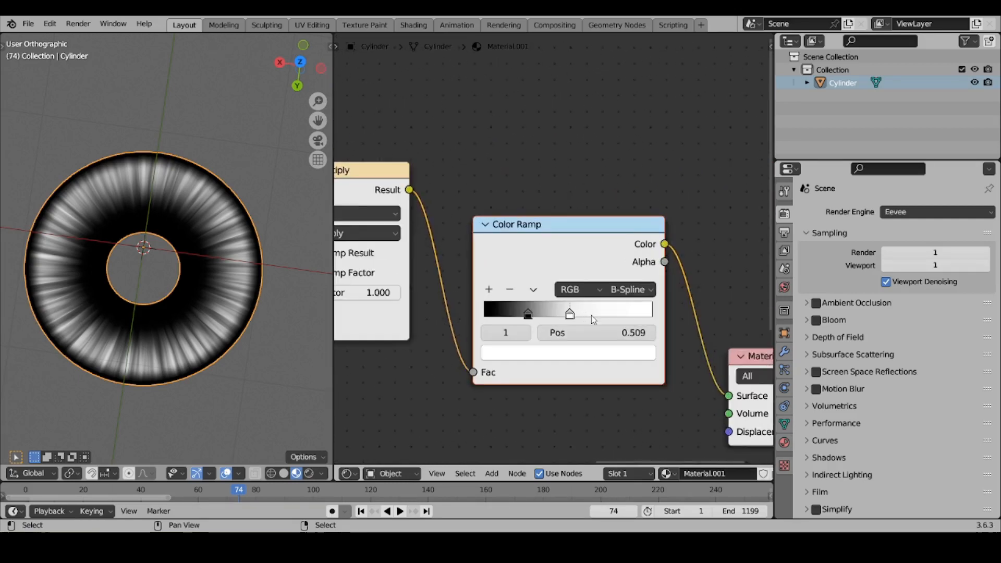
pyautogui.scroll(1, 558, 313)
pyautogui.moveTo(567, 325)
pyautogui.mouseDown()
pyautogui.moveTo(521, 322)
pyautogui.moveTo(553, 332)
pyautogui.mouseUp()
pyautogui.scroll(-8, 593, 339)
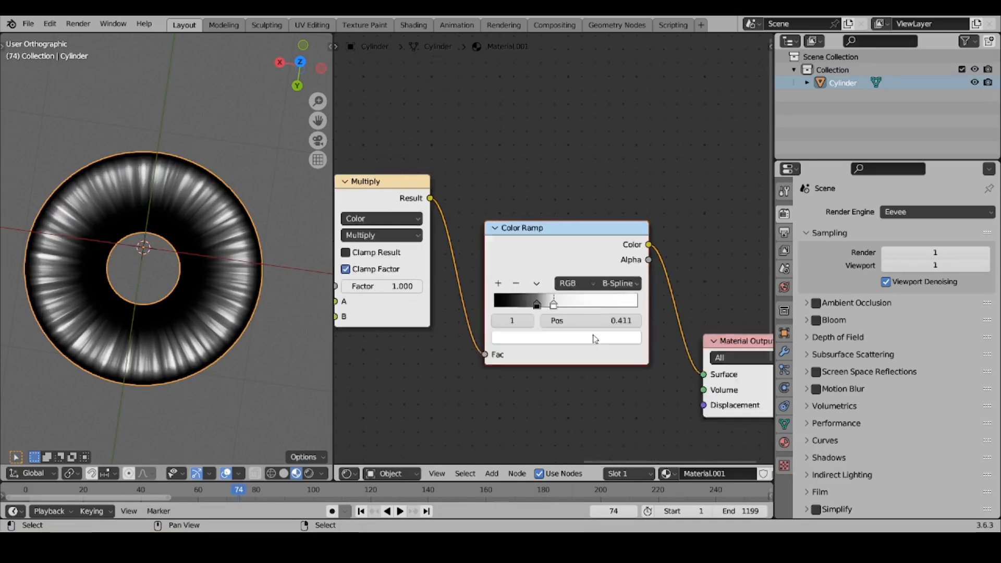
# - Insert a Mix Shader between the second Color Ramp and the Material Output
pyautogui.moveTo(645, 285); pyautogui.dragTo(552, 253, button='middle')
pyautogui.scroll(1, 554, 249)
pyautogui.hotkey('shift', 'a')
pyautogui.moveTo(597, 165)
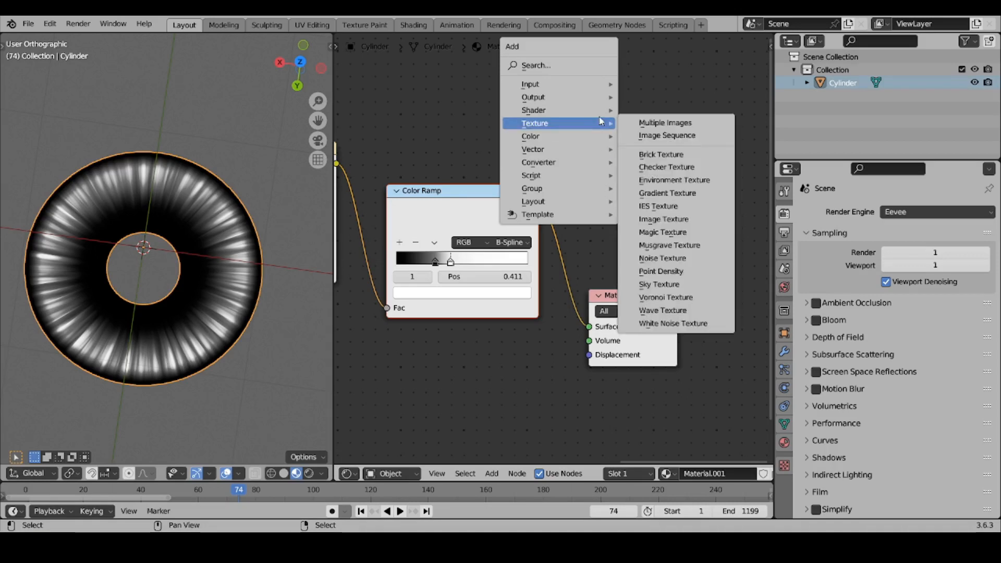
pyautogui.moveTo(600, 110)
pyautogui.click(658, 191)
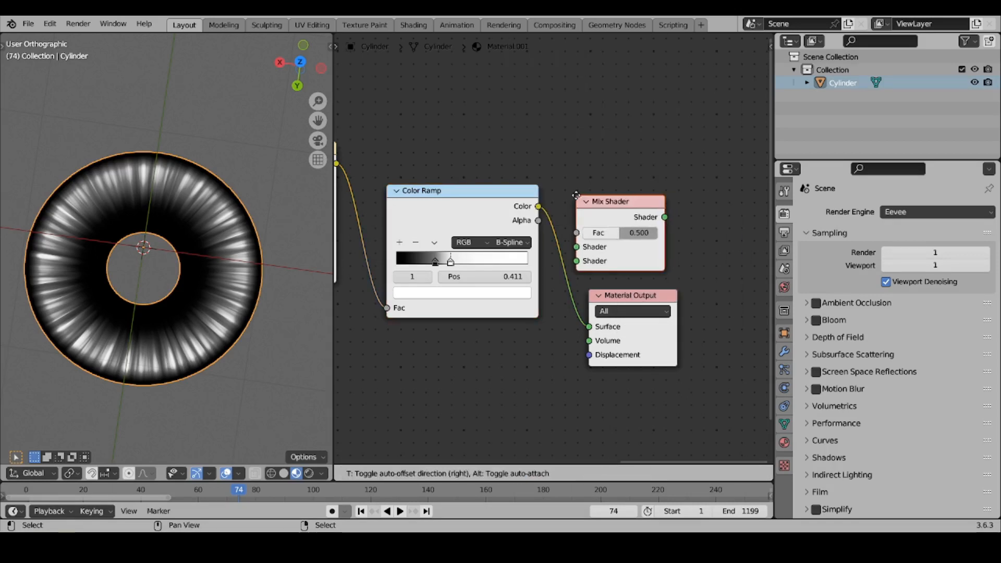
pyautogui.click(621, 203)
# - Add a Transparent BSDF node below the second Color Ramp
pyautogui.hotkey('shift', 'a')
pyautogui.moveTo(552, 149)
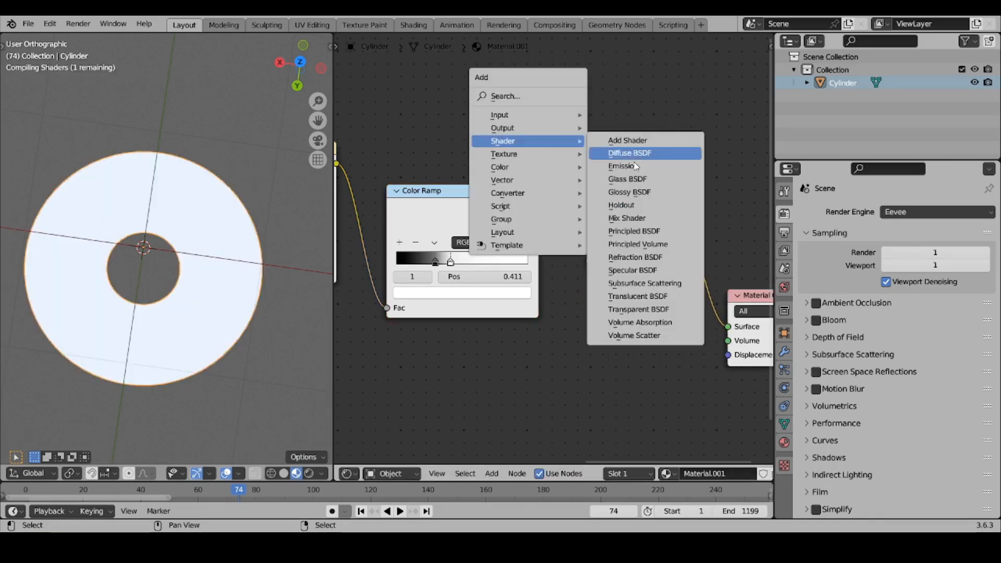
pyautogui.click(645, 312)
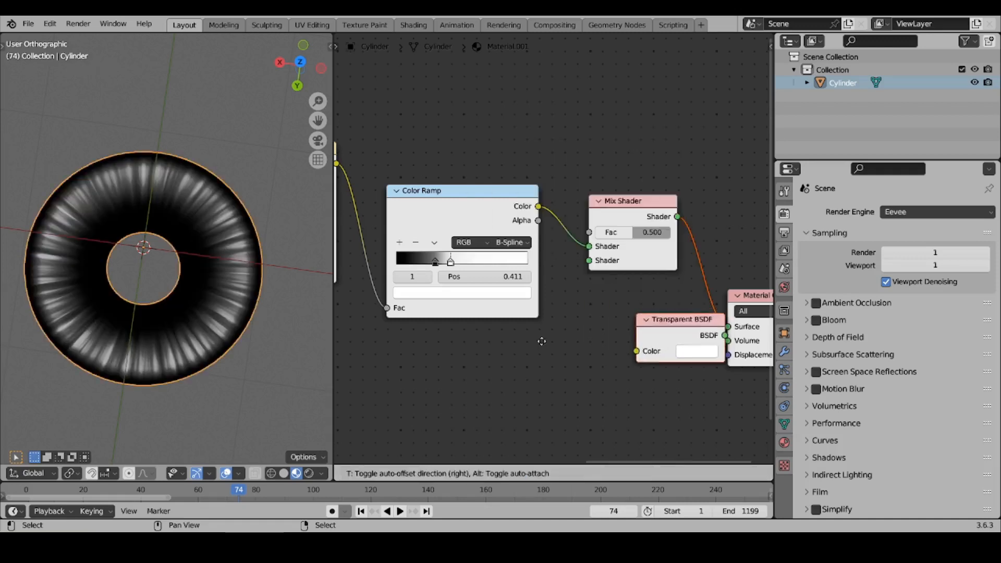
pyautogui.click(518, 360)
# - Add an Emission shader feeding the Mix Shader's second Shader input, and connect the Color Ramp's Color to its Fac
pyautogui.hotkey('shift', 'a')
pyautogui.moveTo(574, 181)
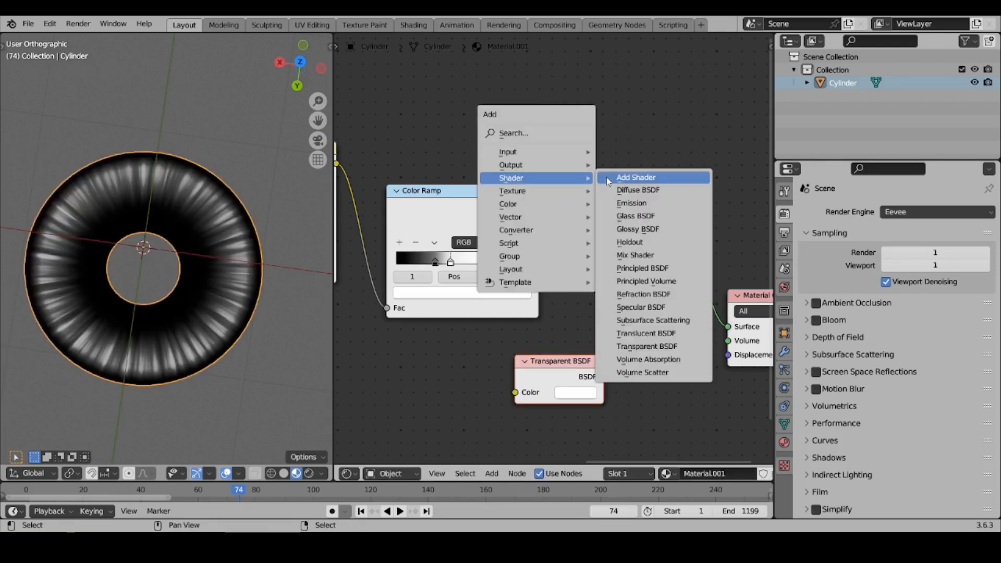
pyautogui.click(621, 204)
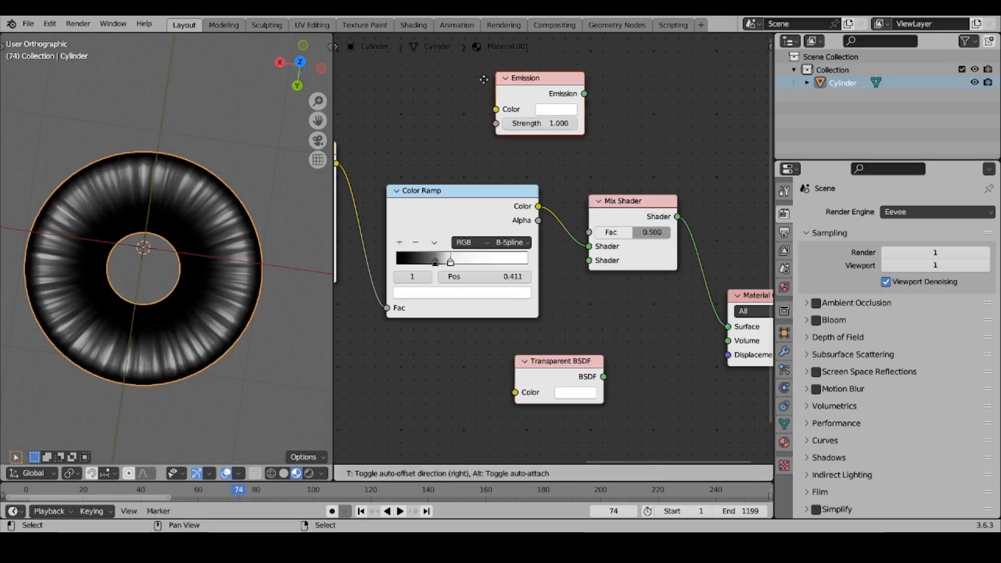
pyautogui.click(505, 110)
pyautogui.moveTo(534, 104); pyautogui.dragTo(591, 232)
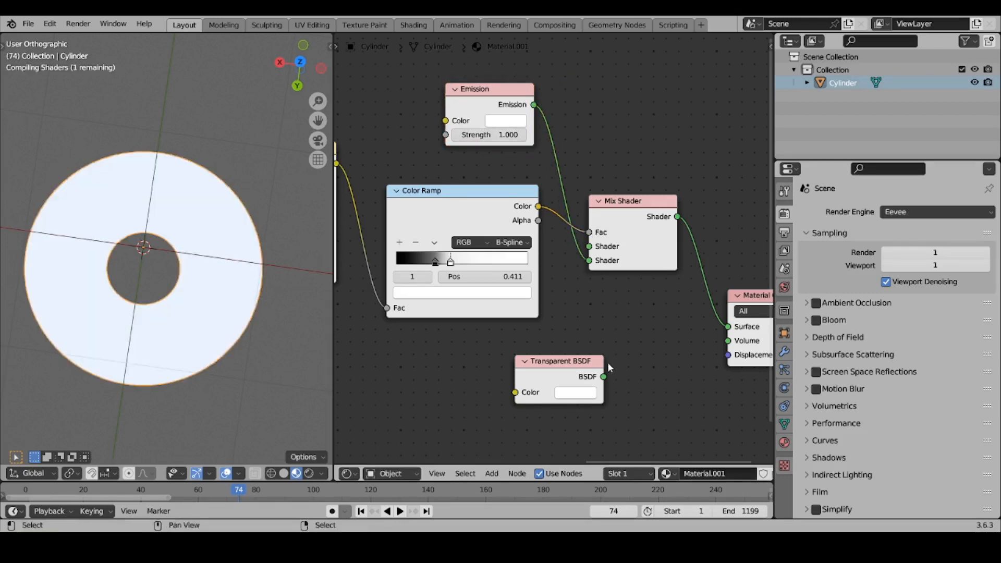
# - Connect the Transparent BSDF to the Mix Shader's first Shader input and move the node up beneath the Emission node
pyautogui.moveTo(604, 377); pyautogui.dragTo(589, 246)
pyautogui.moveTo(568, 376); pyautogui.dragTo(497, 178)
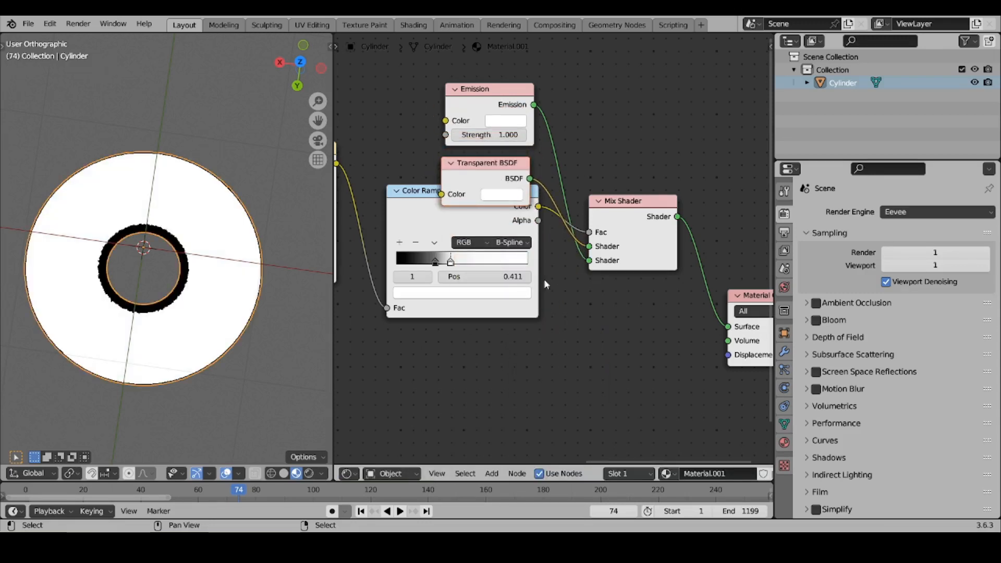
pyautogui.scroll(-4, 575, 274)
pyautogui.moveTo(611, 290); pyautogui.dragTo(595, 239, button='middle')
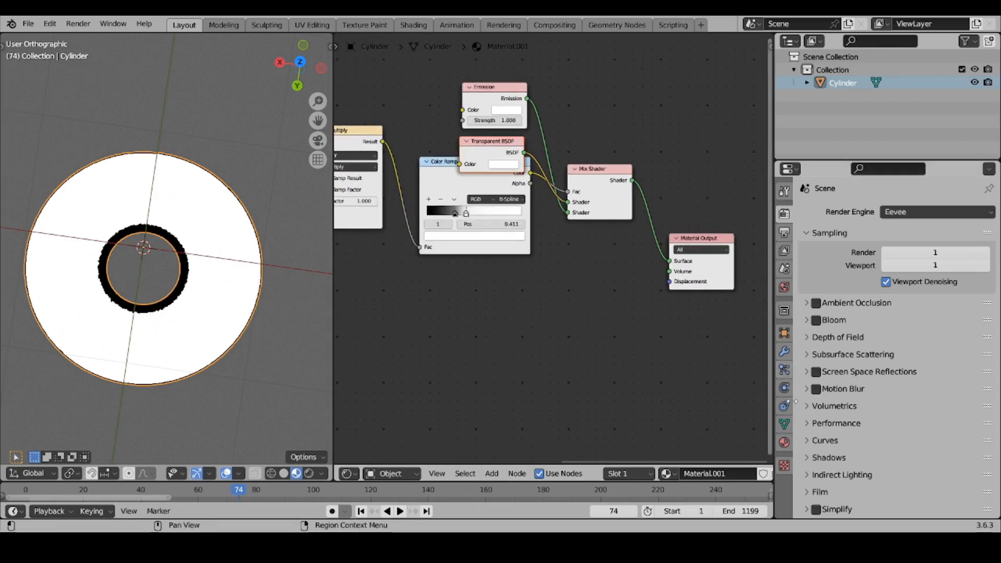
# - Set the material's blend mode to Alpha Blend and its shadow mode to None
pyautogui.click(787, 443)
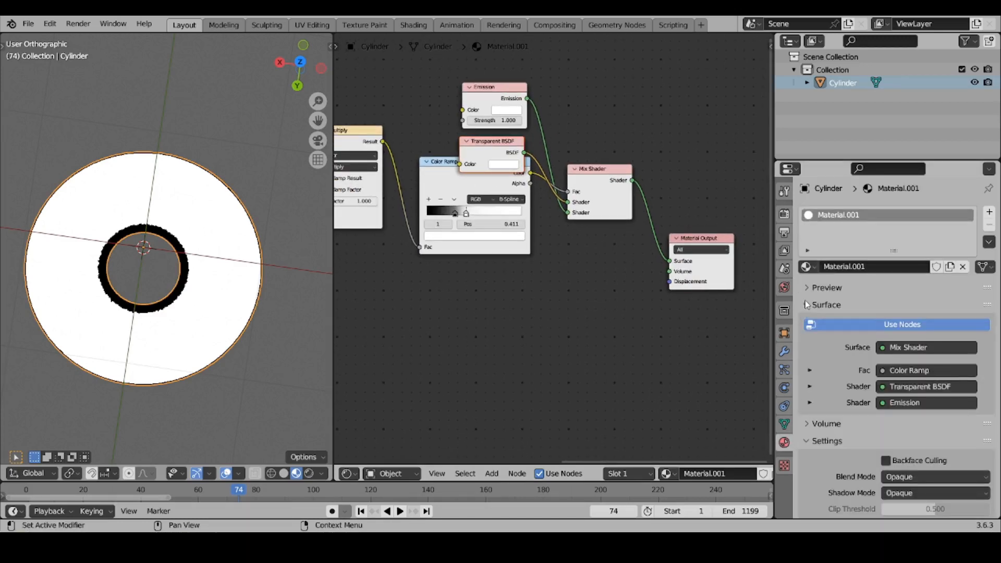
pyautogui.scroll(-5, 888, 383)
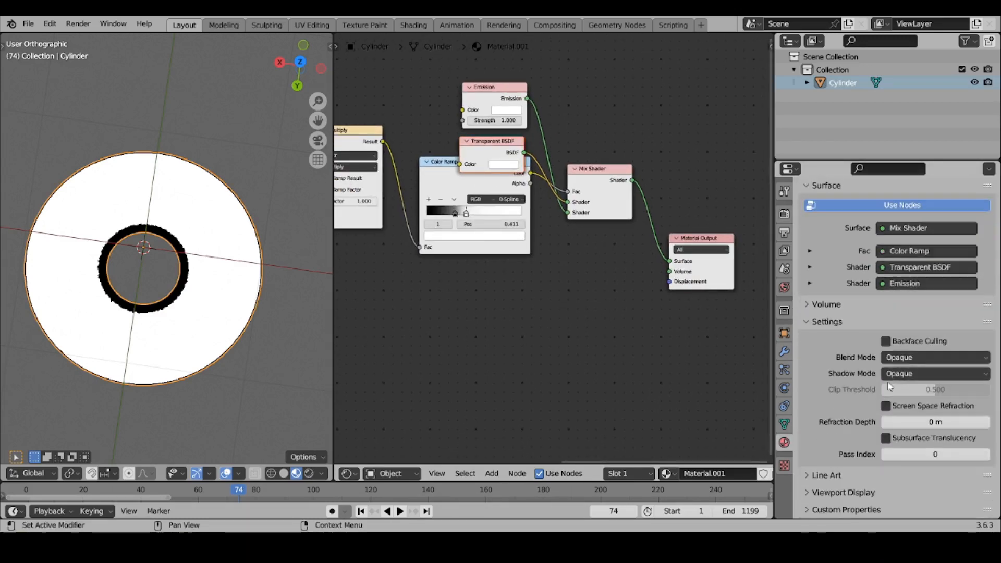
pyautogui.click(942, 360)
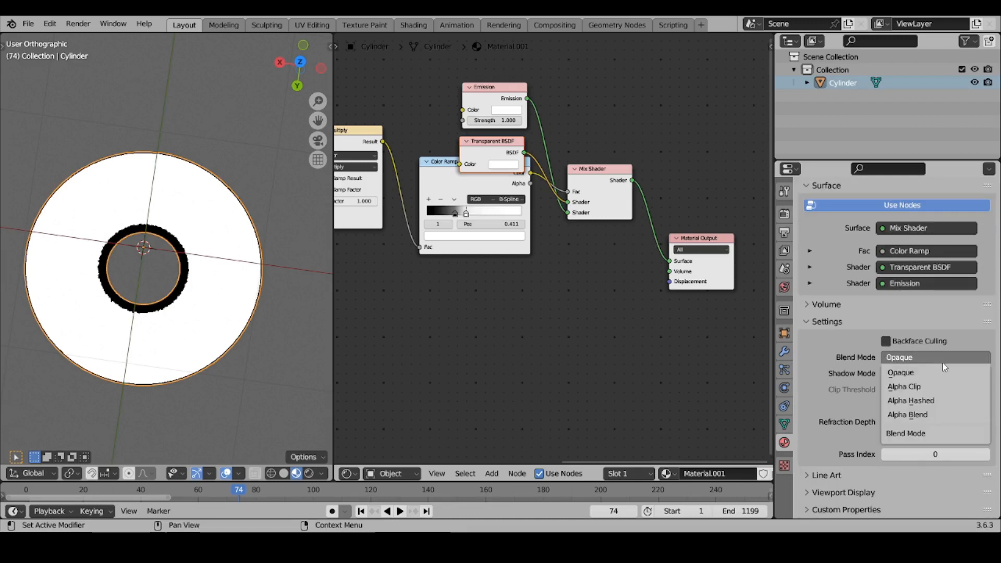
pyautogui.click(933, 402)
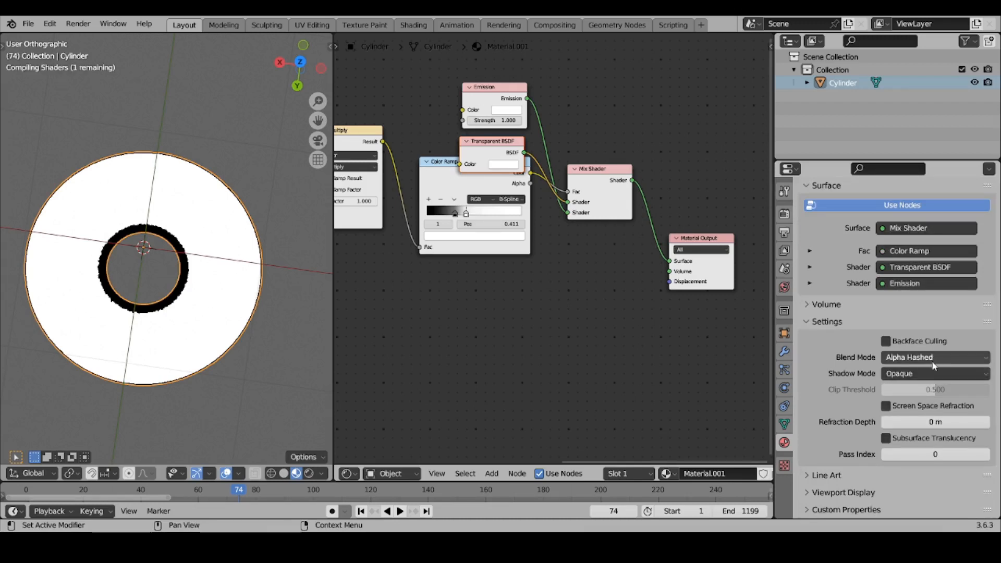
pyautogui.click(933, 362)
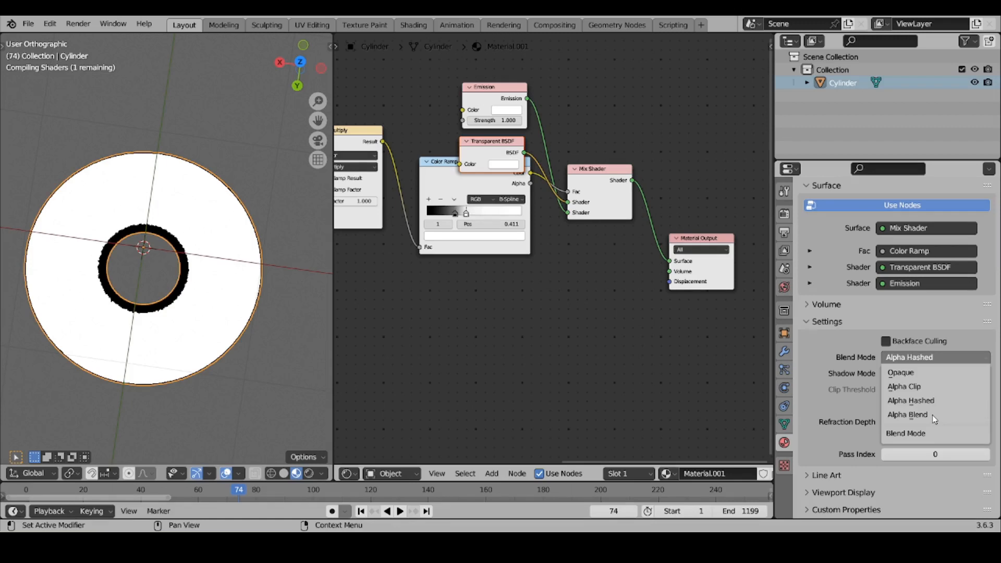
pyautogui.click(933, 415)
pyautogui.click(927, 374)
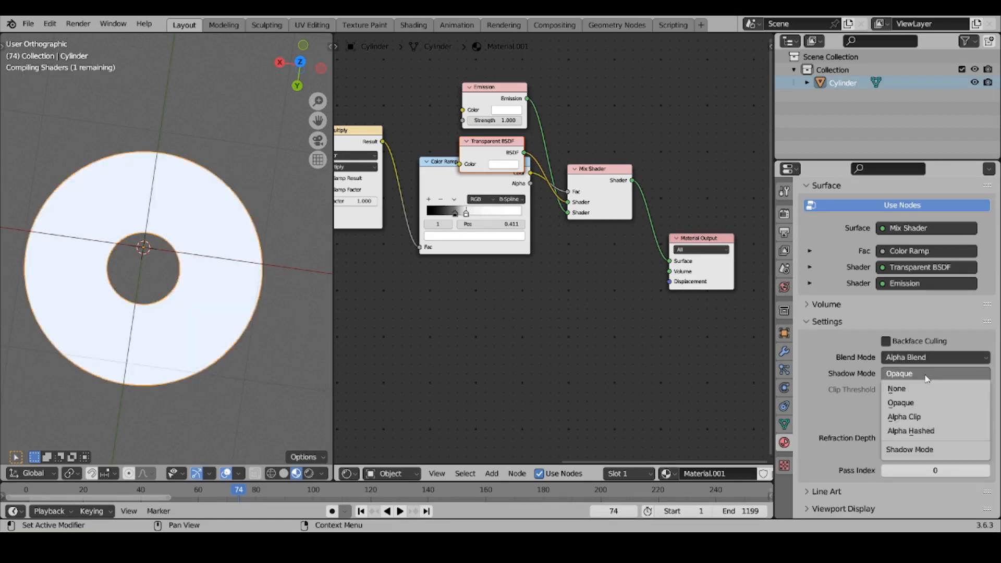
pyautogui.click(921, 391)
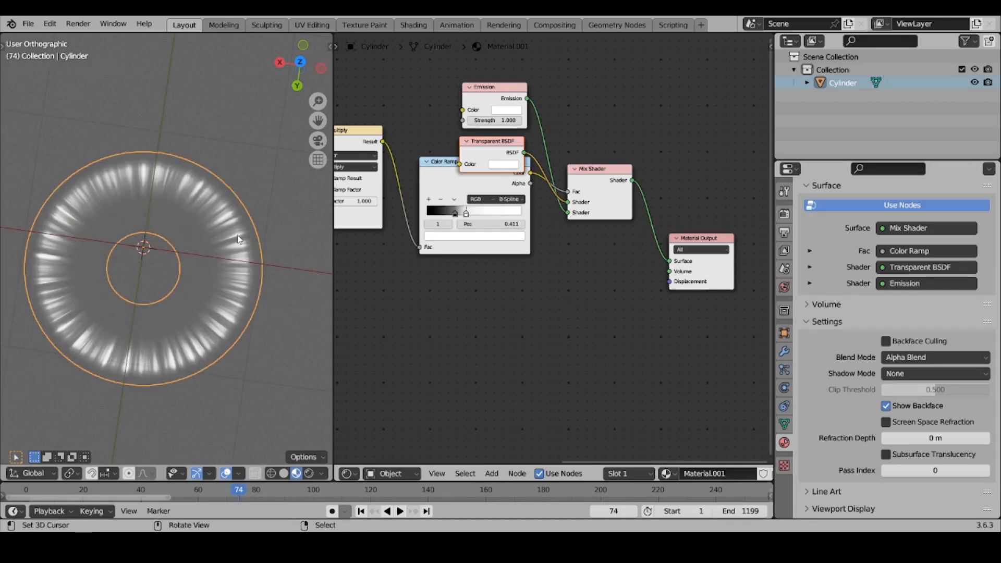
# - Set the ring's origin to its geometry
pyautogui.moveTo(250, 284); pyautogui.dragTo(181, 442, button='middle')
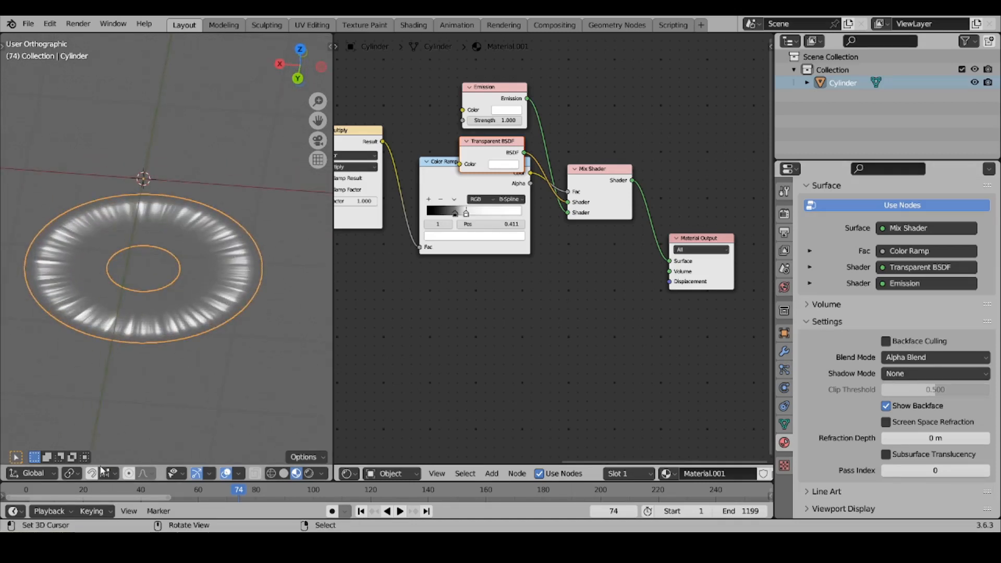
pyautogui.scroll(5, 103, 471)
pyautogui.click(198, 473)
pyautogui.moveTo(238, 446)
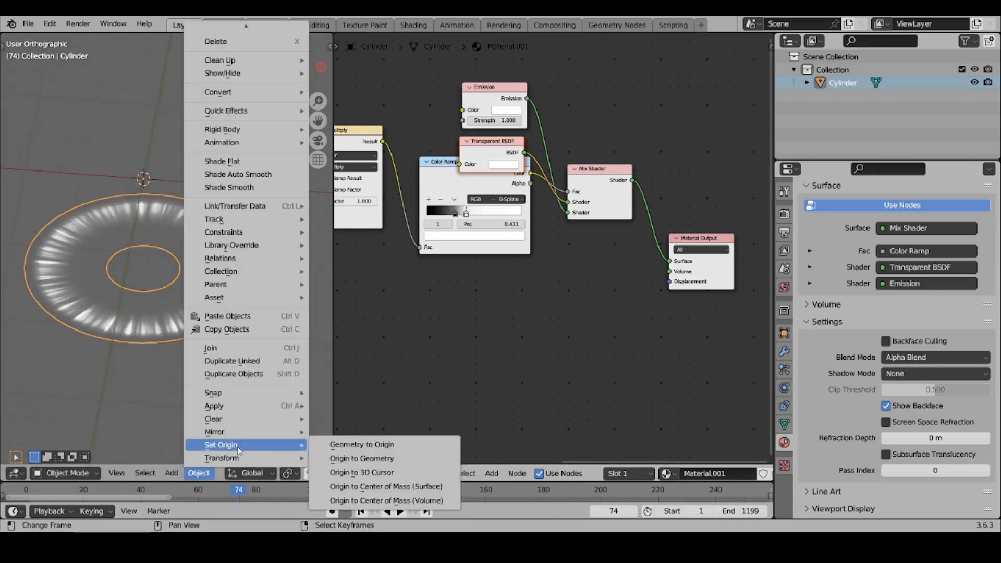
pyautogui.click(395, 460)
pyautogui.moveTo(156, 292); pyautogui.dragTo(168, 334, button='middle')
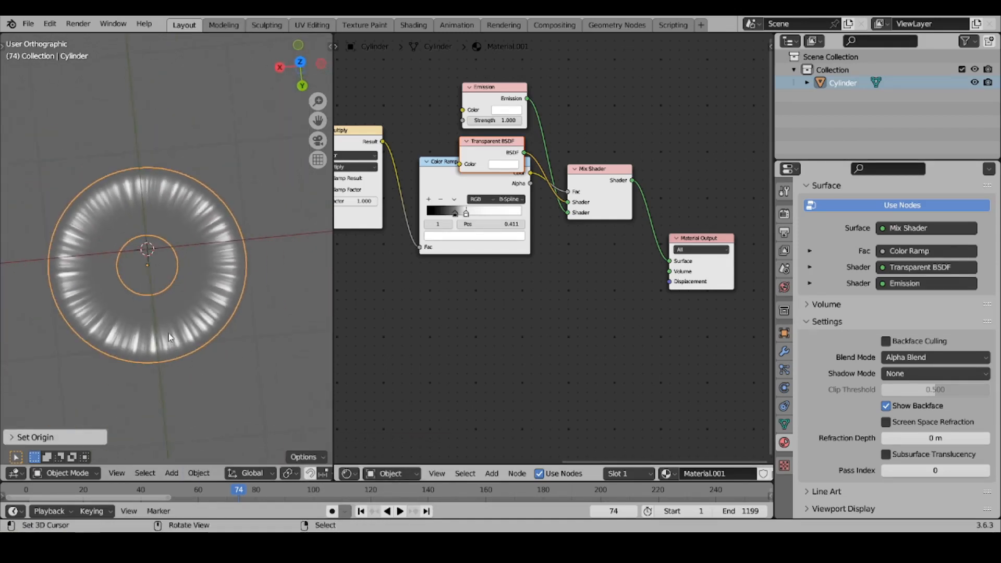
# - Try scaling the whole ring about its new origin
pyautogui.press('s')
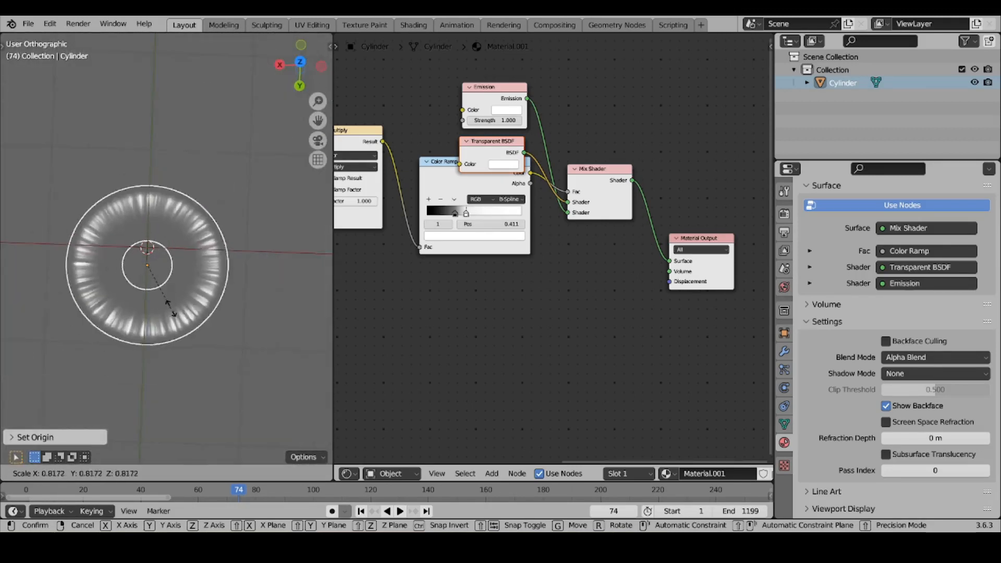
pyautogui.click(263, 388)
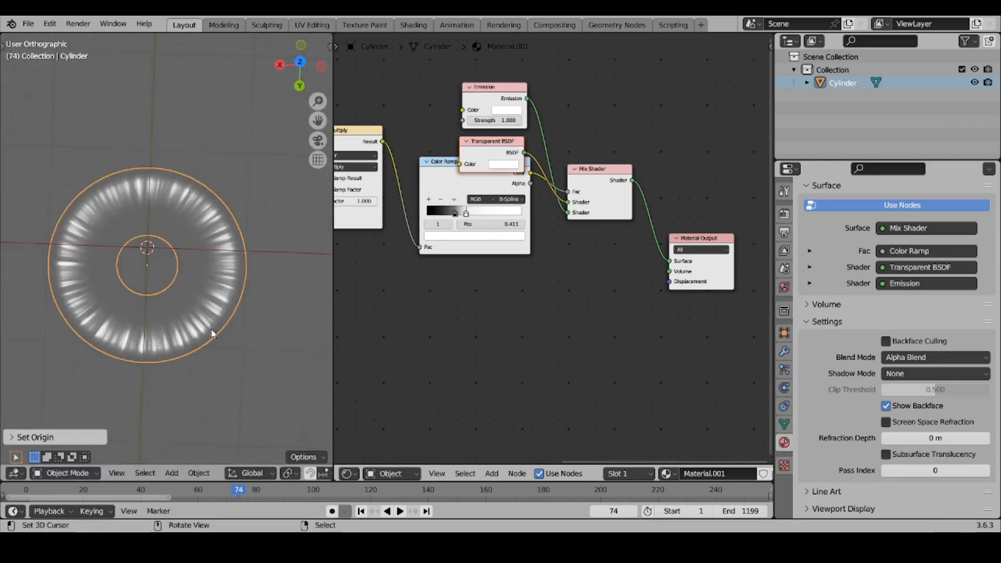
pyautogui.scroll(4, 235, 318)
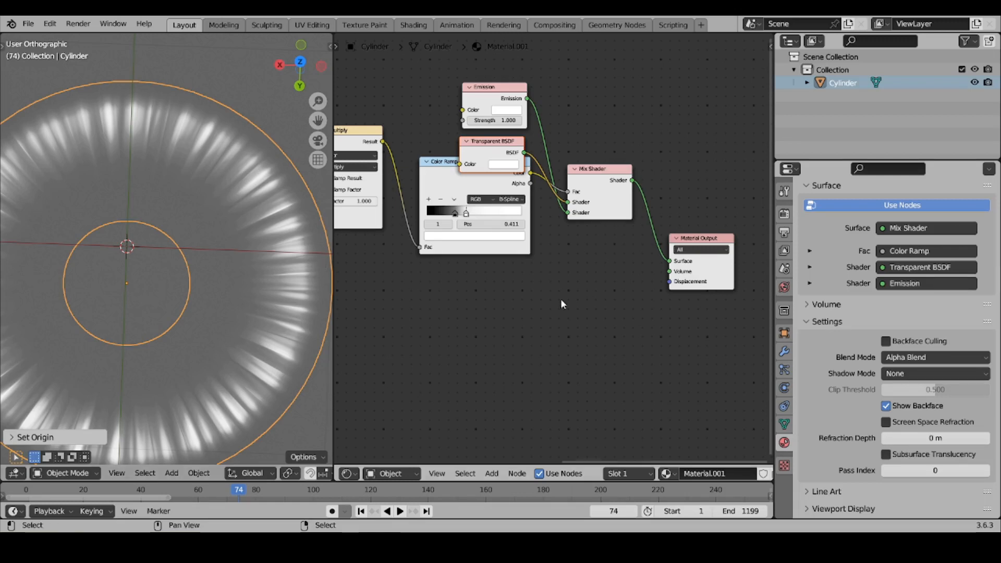
# - Add a Basis shape key and a second shape key named Size to the ring mesh
pyautogui.click(785, 372)
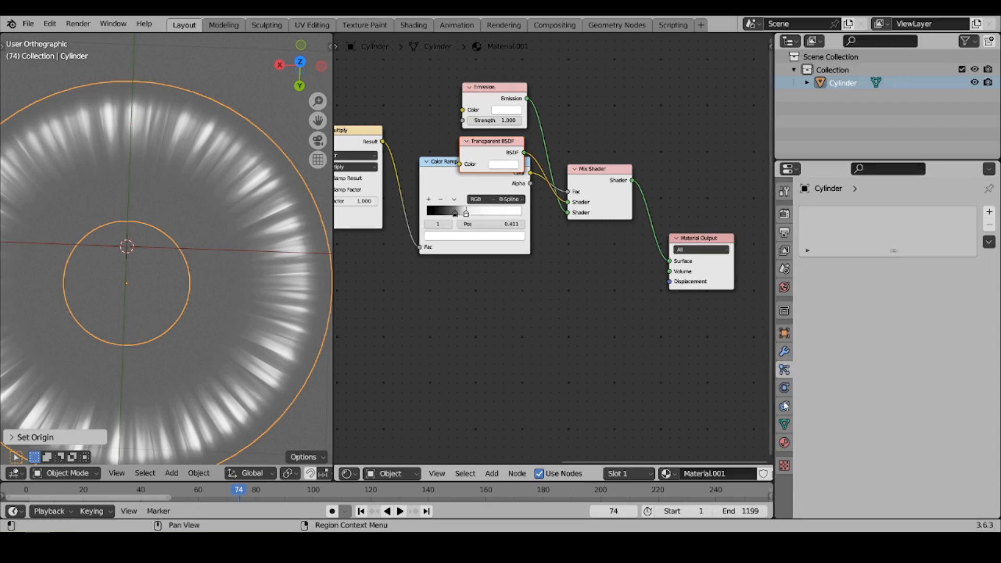
pyautogui.click(784, 425)
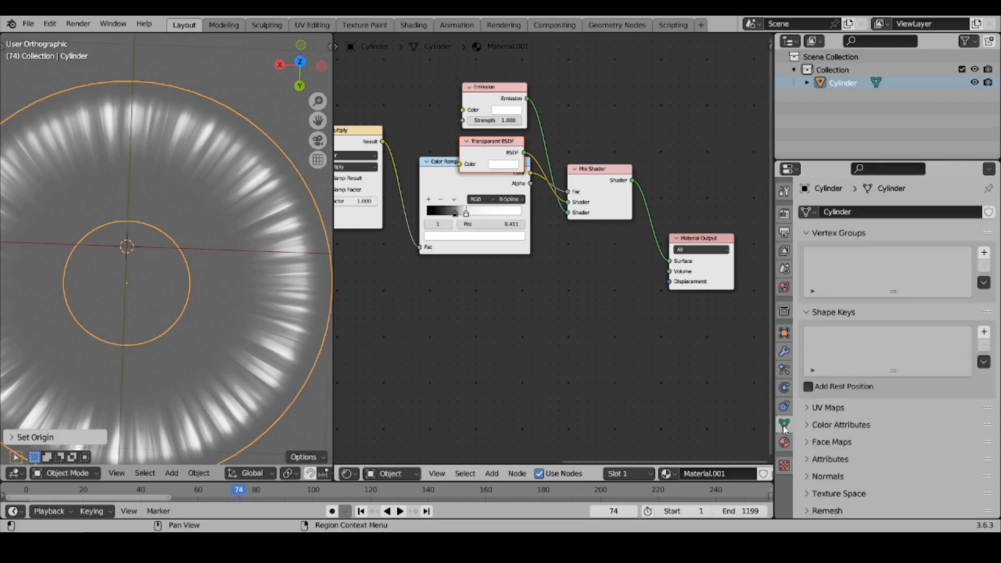
pyautogui.click(984, 332)
pyautogui.click(985, 332)
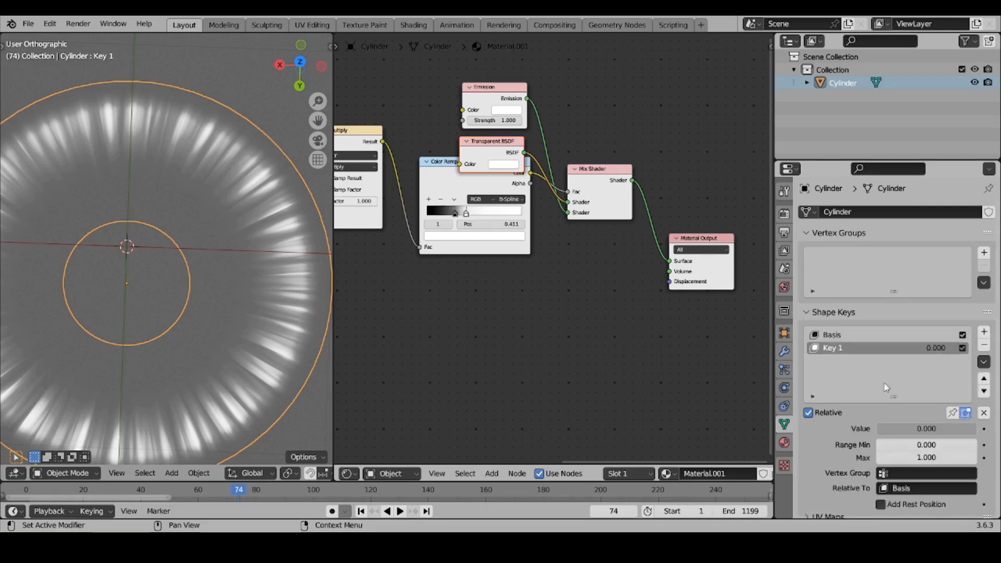
pyautogui.write('S')
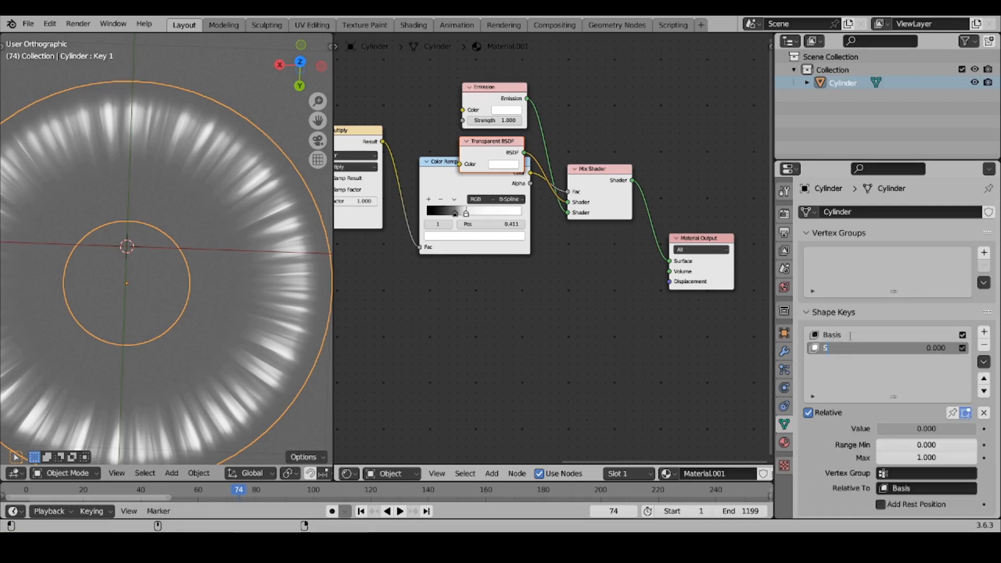
pyautogui.write('ize')
pyautogui.press('Return')
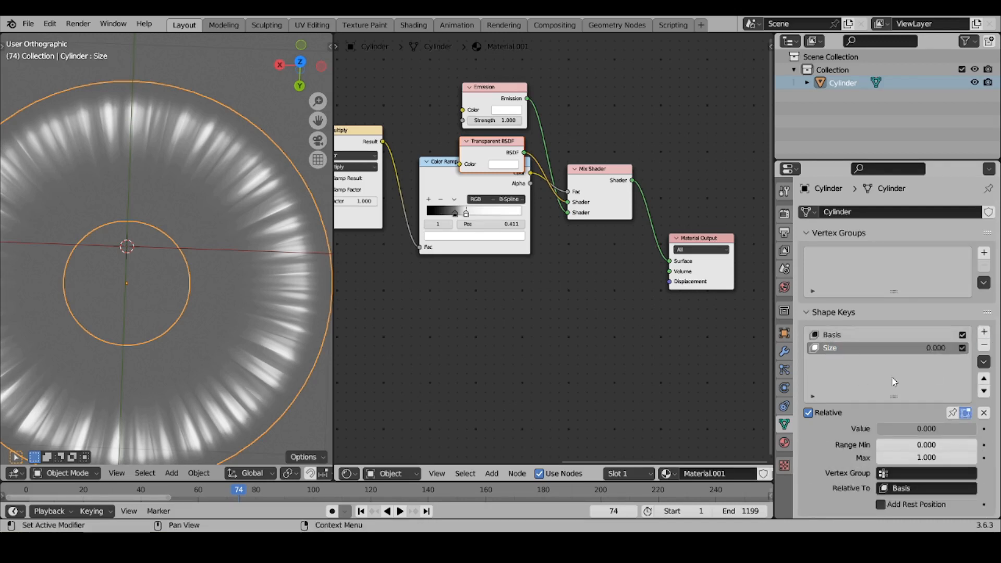
# - Set the Size shape key's value to 1
pyautogui.click(908, 429)
pyautogui.write('1')
pyautogui.press('Return')
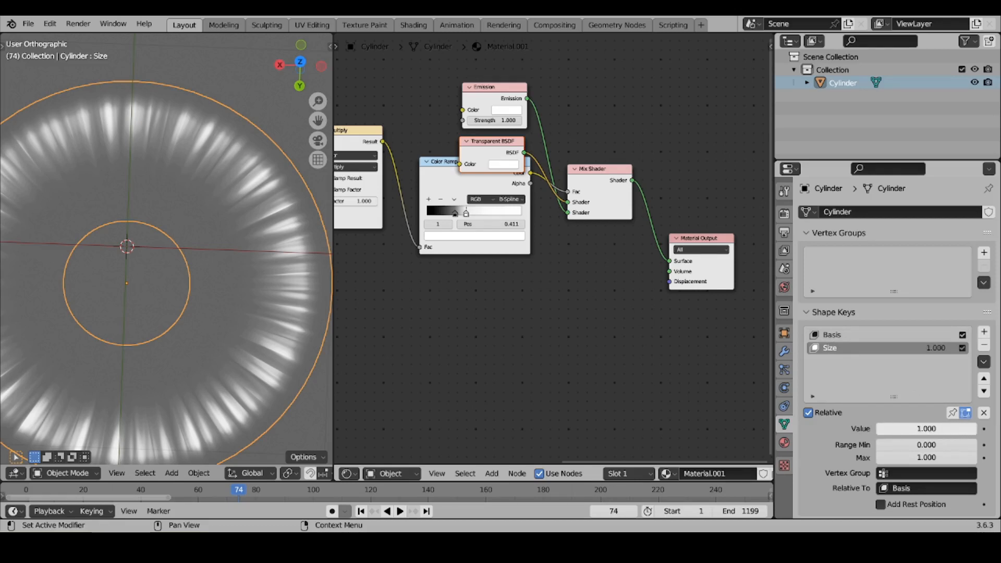
# - On the Size key, scale the ring's inner edge loop up about 5.3 times with smooth proportional editing, forming a large thin ring
pyautogui.press('Tab')
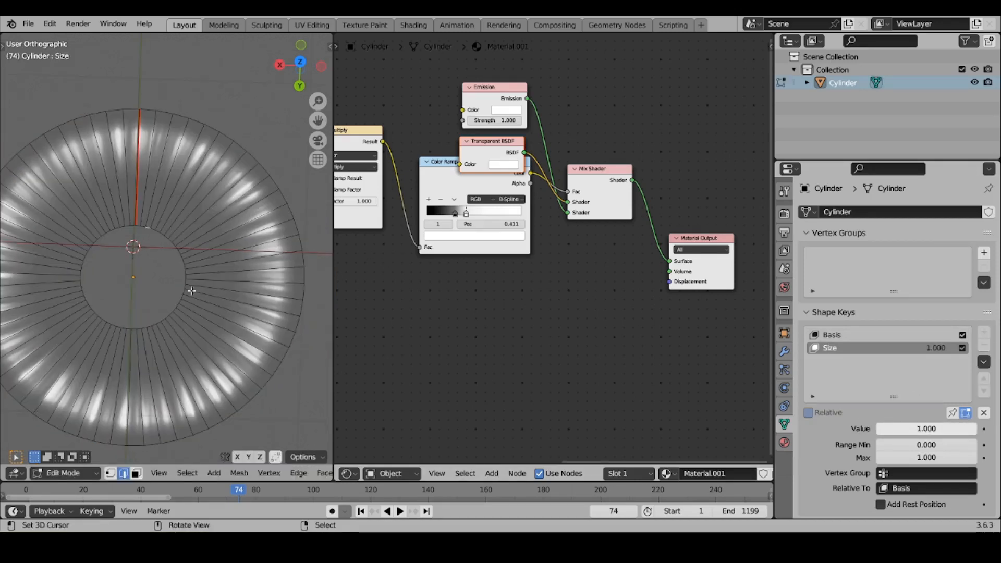
pyautogui.scroll(5, 176, 250)
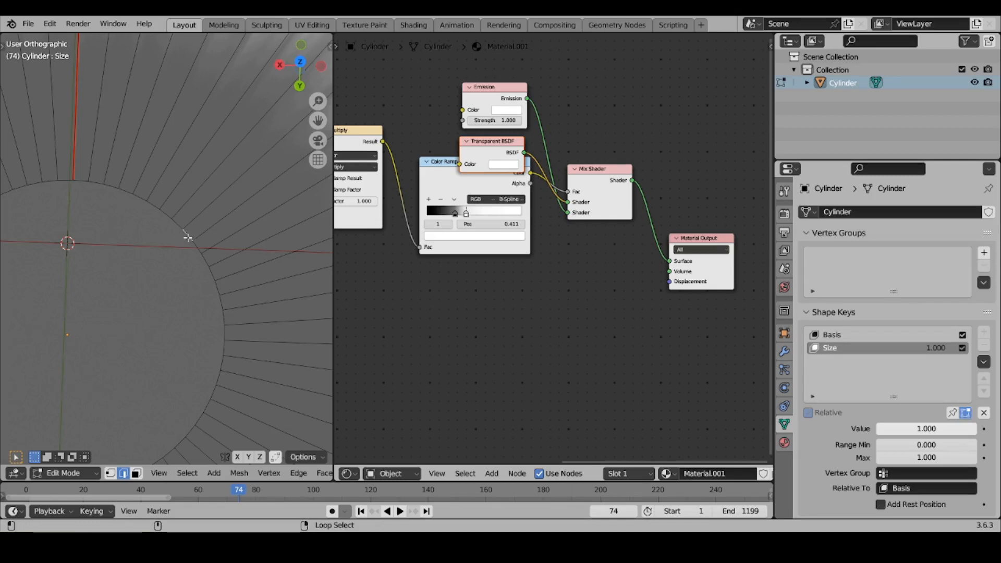
pyautogui.scroll(-5, 211, 254)
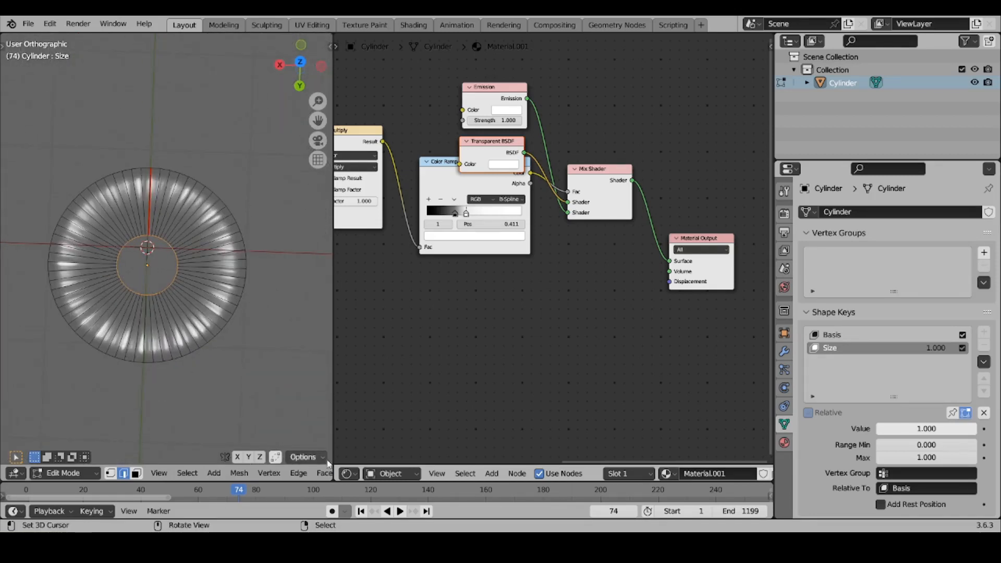
pyautogui.scroll(-5, 235, 473)
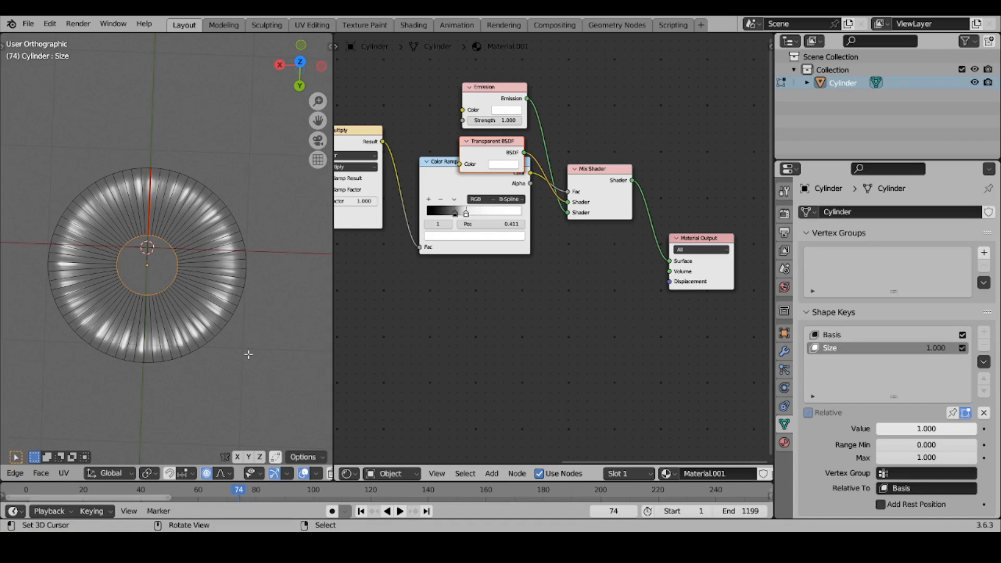
pyautogui.press('s')
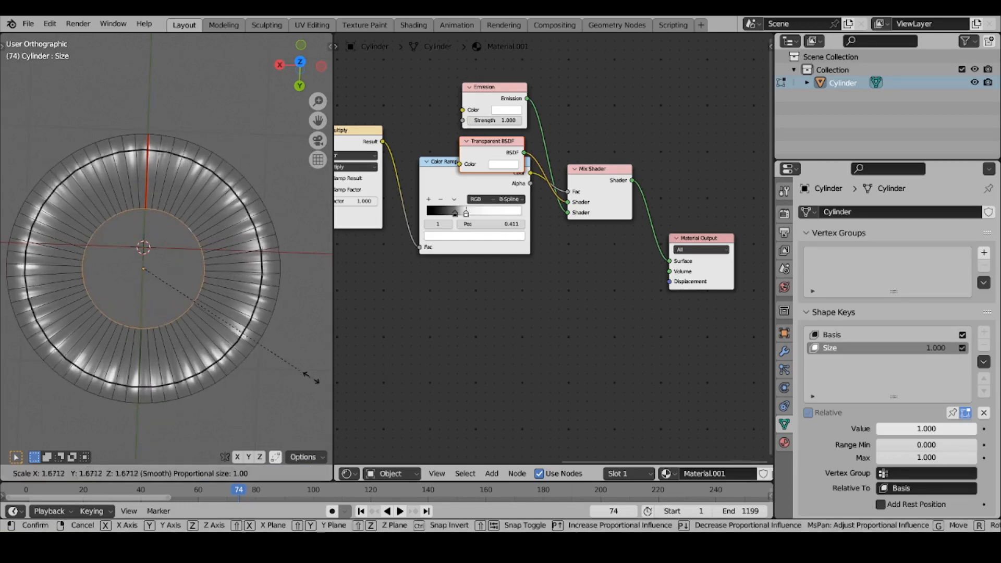
pyautogui.scroll(-1, 93, 405)
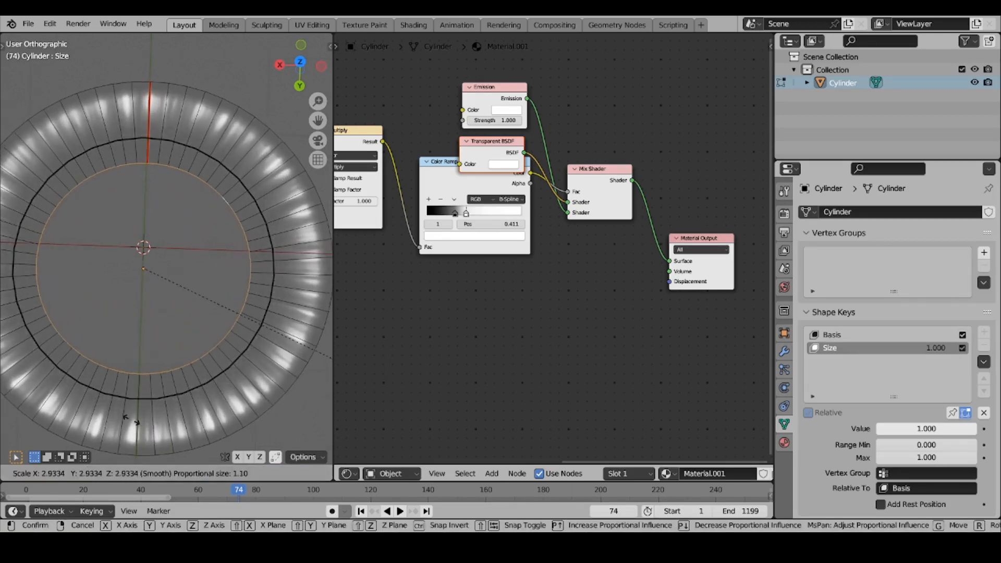
pyautogui.scroll(-1, 230, 445)
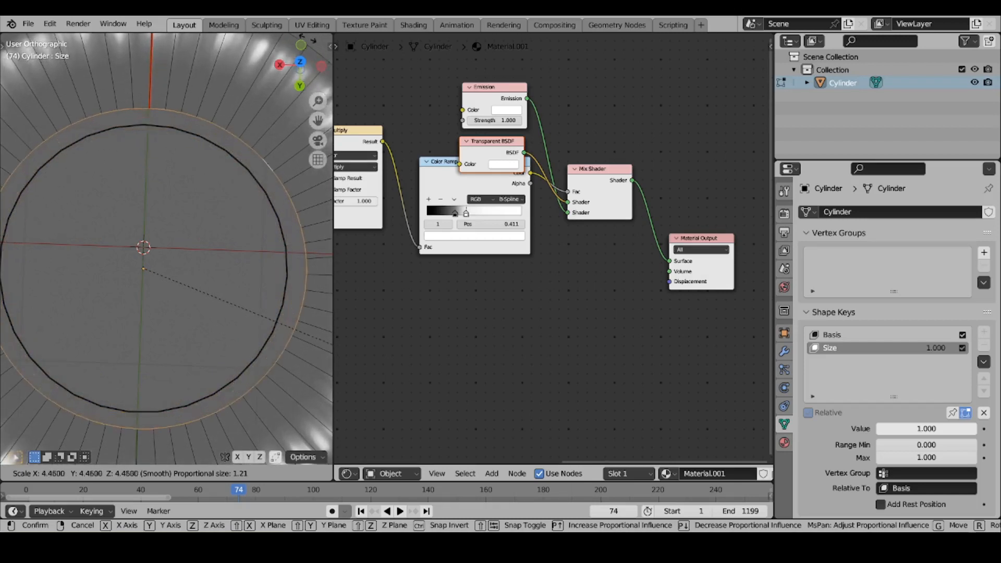
pyautogui.scroll(2, 313, 339)
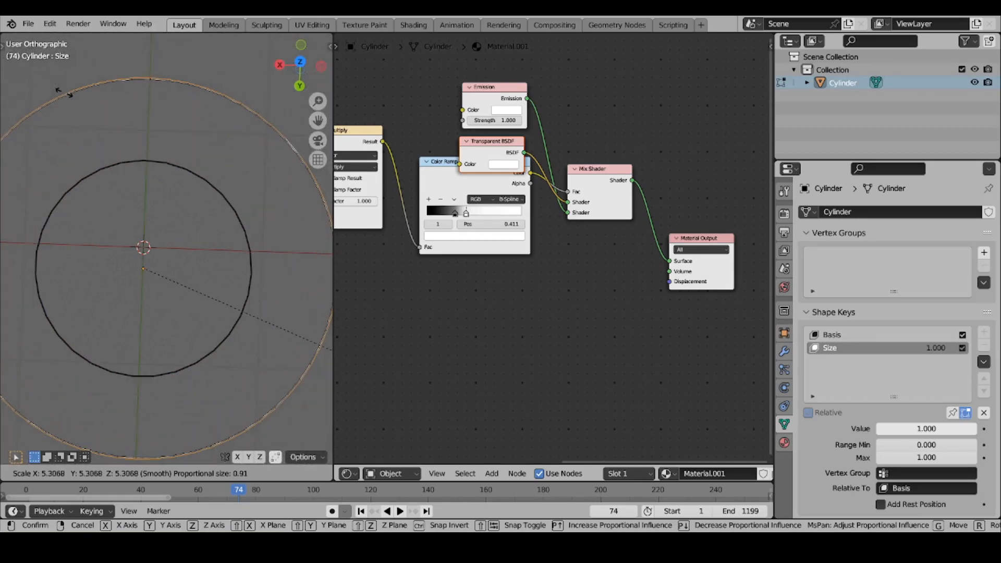
pyautogui.click(111, 90)
pyautogui.scroll(-6, 134, 163)
pyautogui.scroll(2, 119, 188)
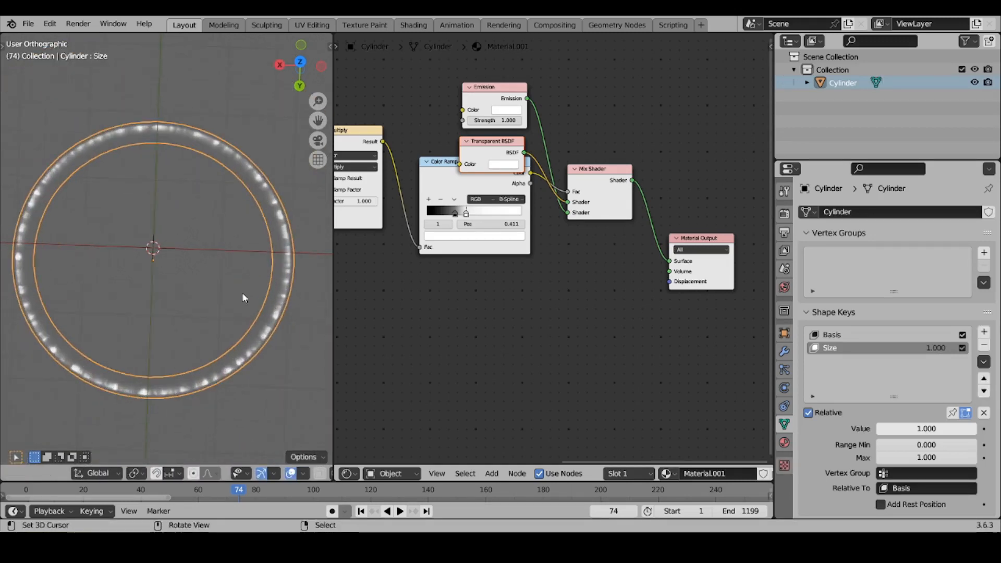
# - Return the Size shape key's value to 0 and set its range maximum to 5
pyautogui.moveTo(927, 429); pyautogui.dragTo(828, 429)
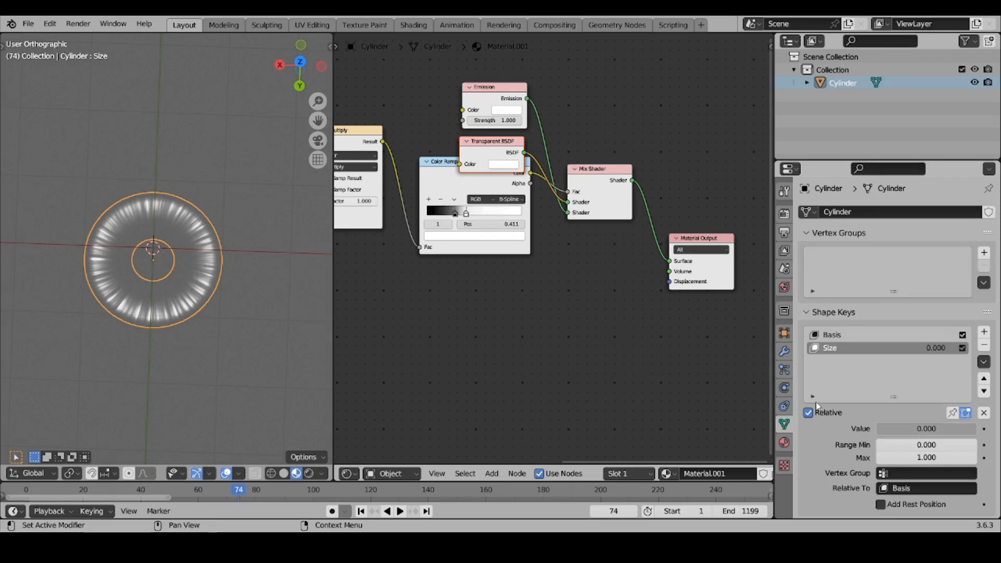
pyautogui.scroll(5, 254, 279)
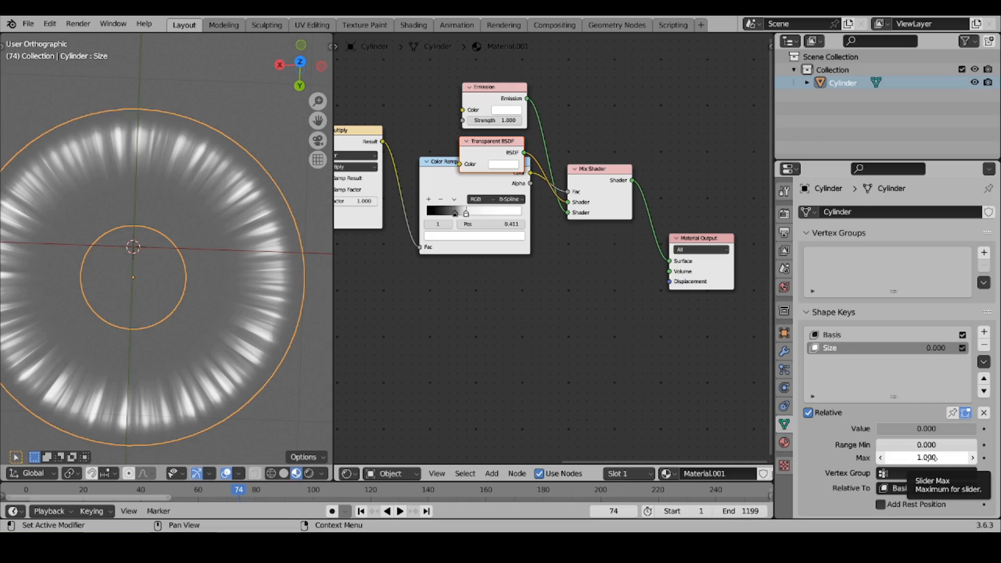
pyautogui.click(930, 458)
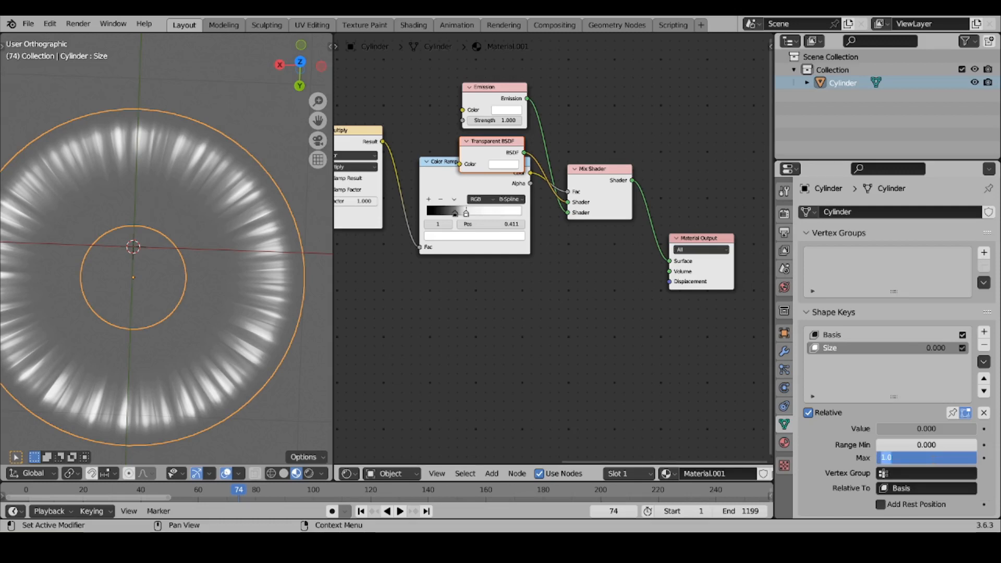
pyautogui.write('5')
pyautogui.press('Return')
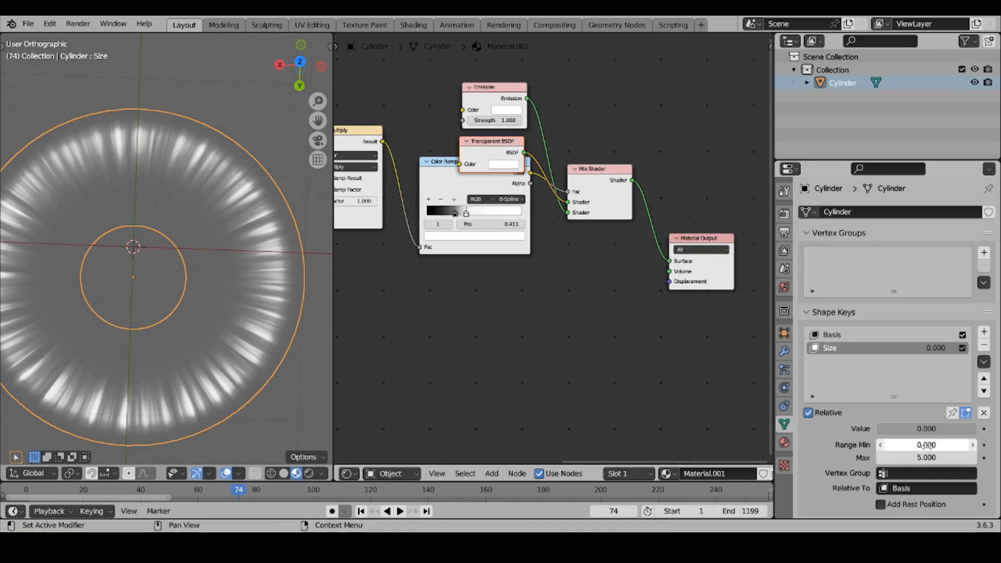
pyautogui.click(919, 458)
pyautogui.press('Return')
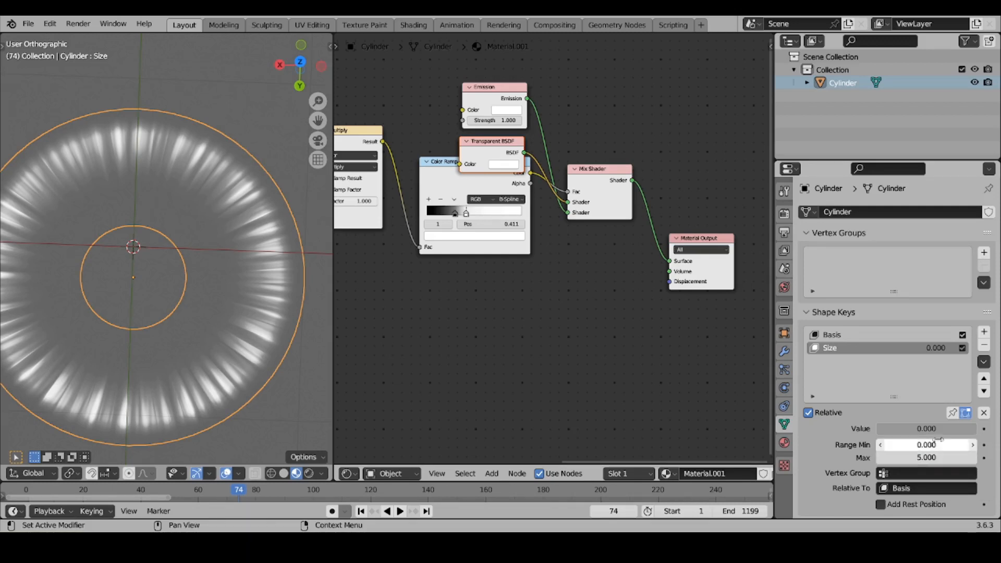
# - Test the Size shape key's expansion, set its range maximum to 1.8, and return its value to 0
pyautogui.moveTo(931, 431); pyautogui.dragTo(958, 429)
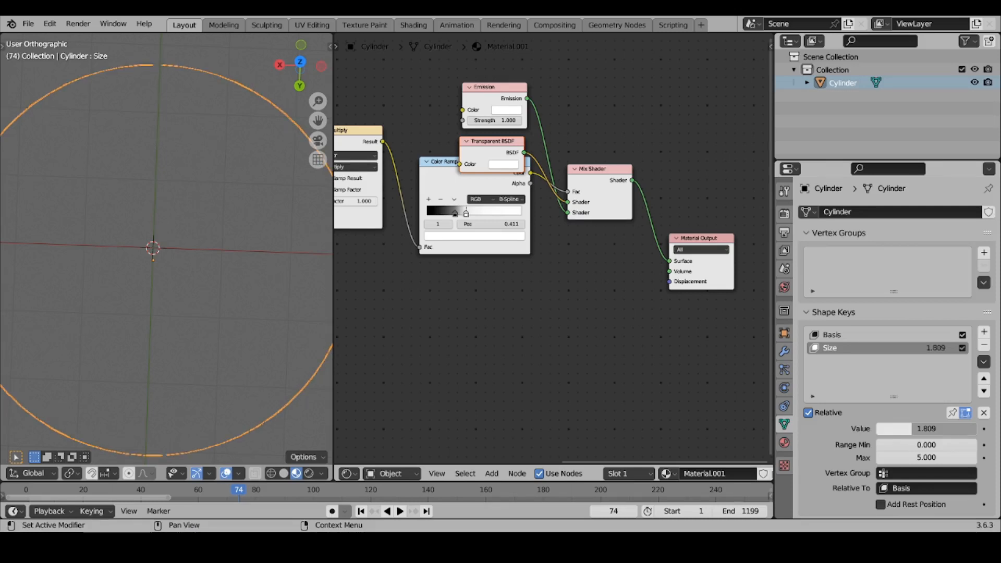
pyautogui.click(927, 459)
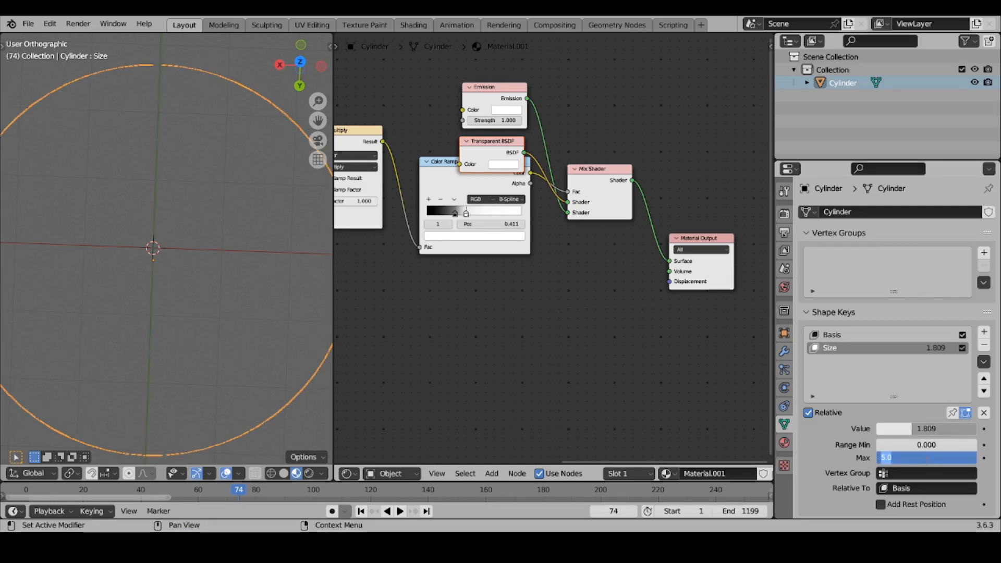
pyautogui.write('1.8')
pyautogui.press('Return')
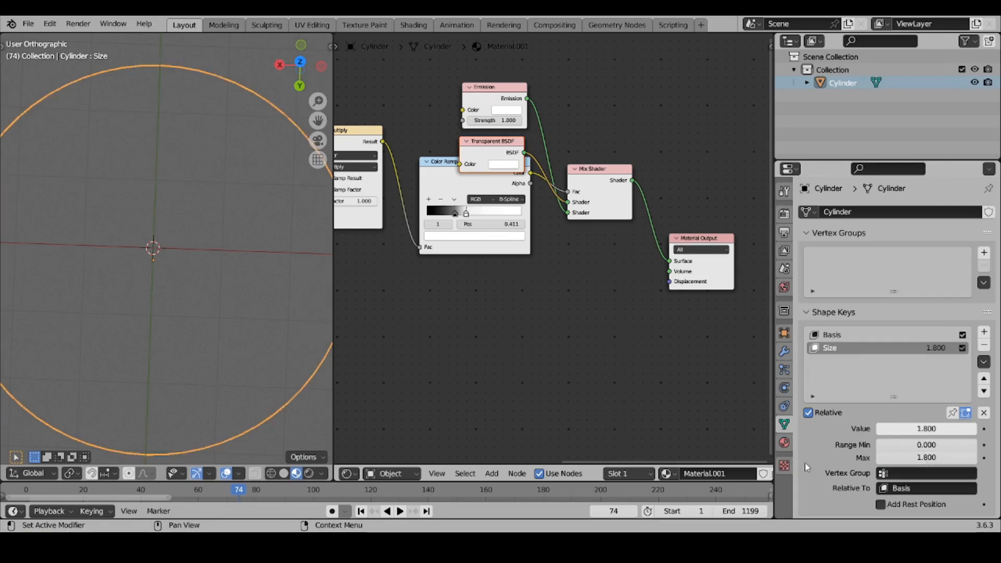
pyautogui.moveTo(927, 429); pyautogui.dragTo(878, 434)
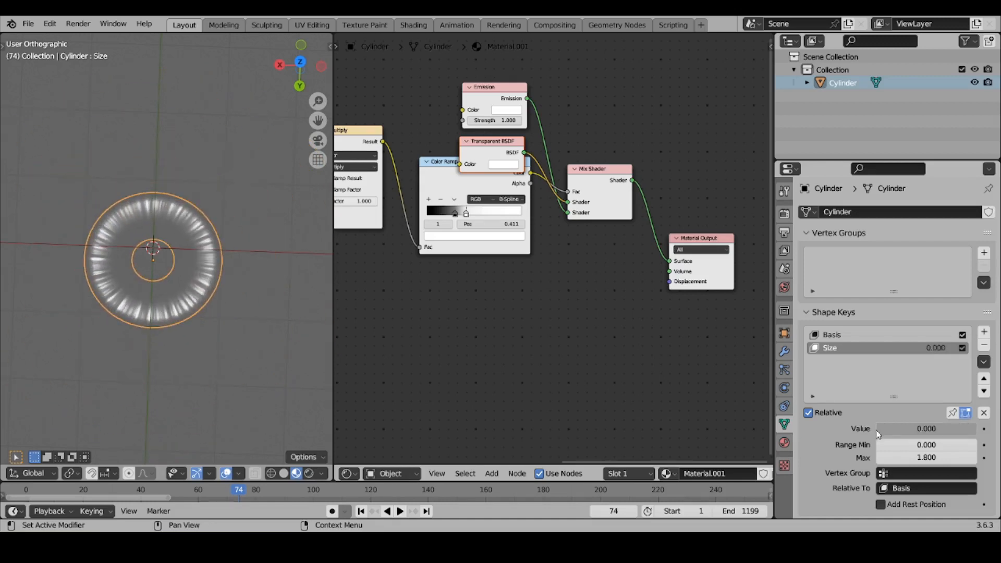
# - Lower the Size shape key's value to -0.692 using a temporary range minimum of -1, and copy that value into the range minimum
pyautogui.click(937, 444)
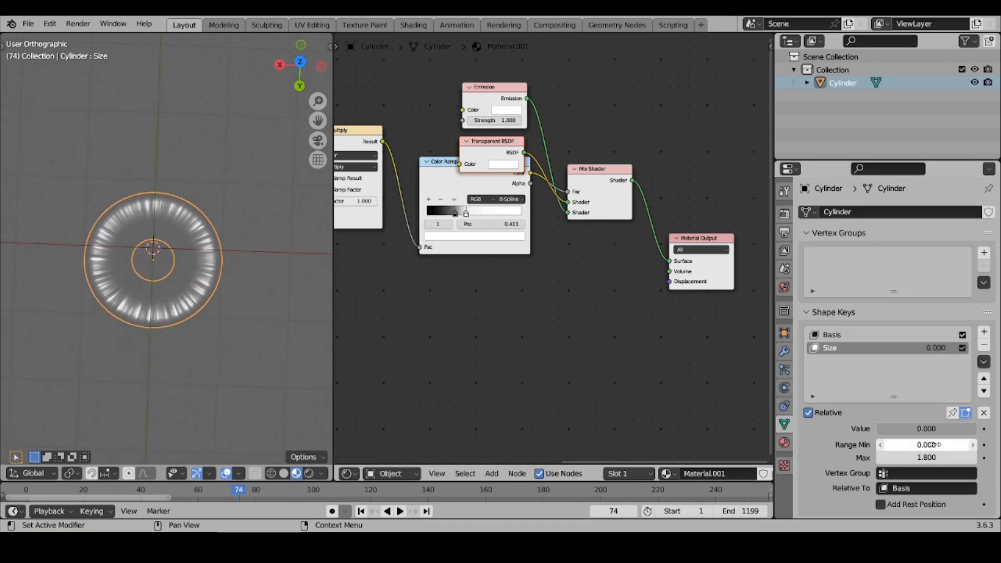
pyautogui.moveTo(937, 445); pyautogui.dragTo(937, 444)
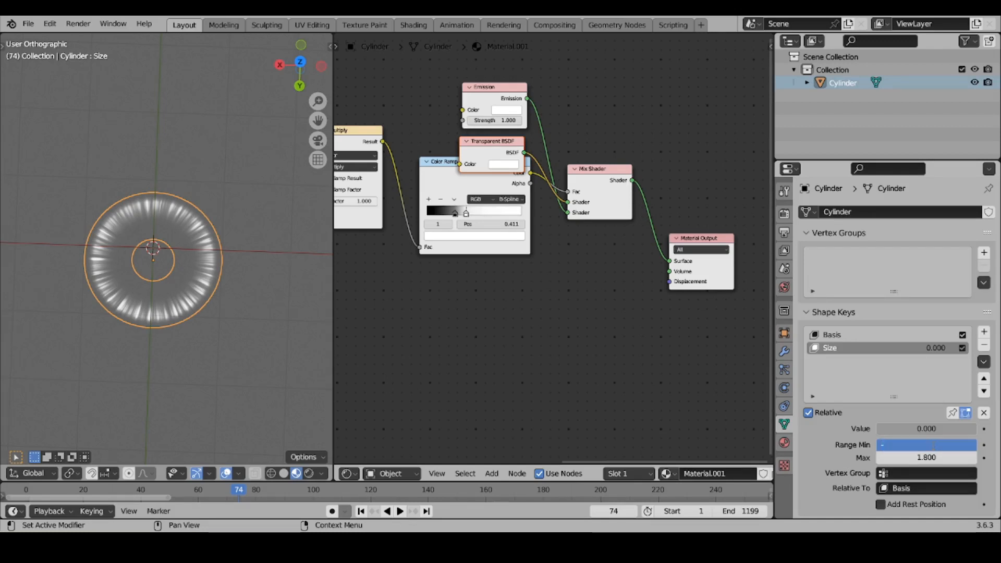
pyautogui.press('Return')
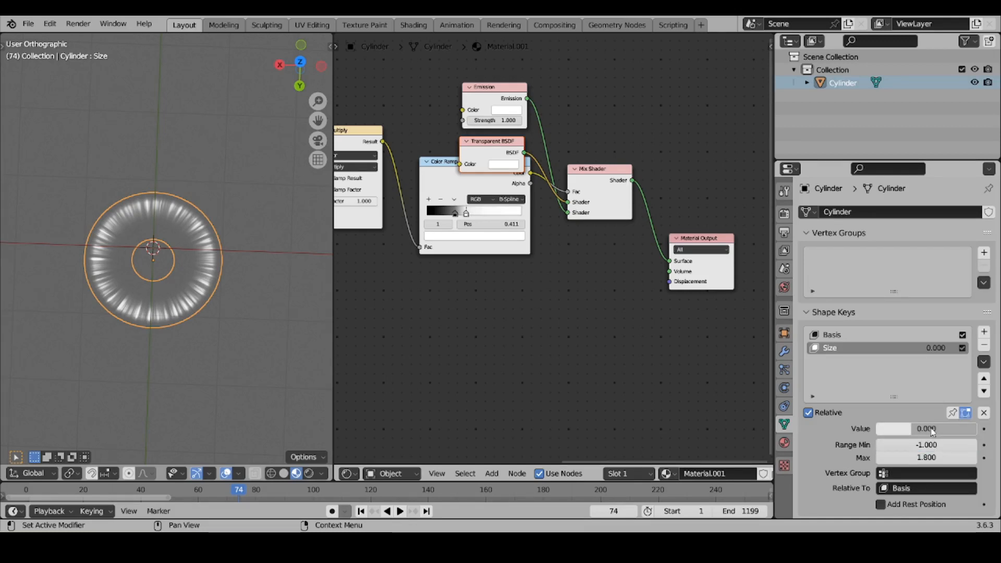
pyautogui.moveTo(918, 428); pyautogui.dragTo(886, 429)
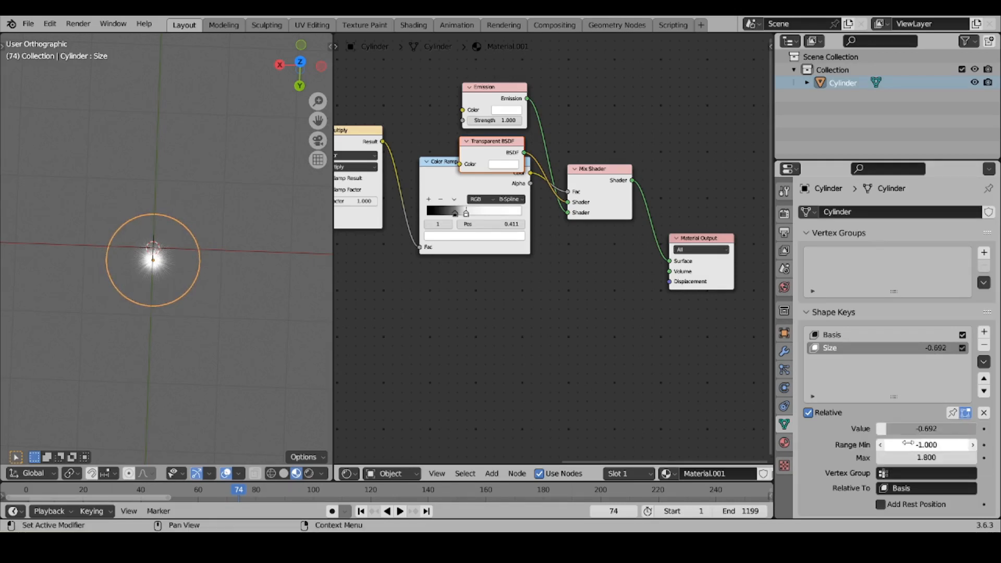
pyautogui.hotkey('ctrl', 'c')
pyautogui.hotkey('ctrl', 'v')
# - Hide the viewport overlays and sweep the Size value through its range to preview the ring's expansion
pyautogui.moveTo(927, 432); pyautogui.dragTo(981, 433)
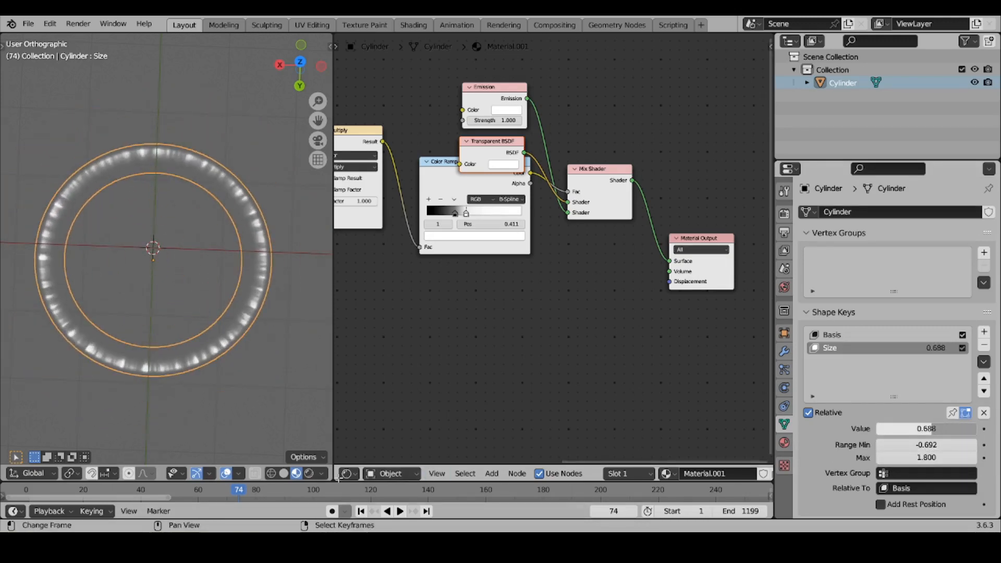
pyautogui.click(229, 471)
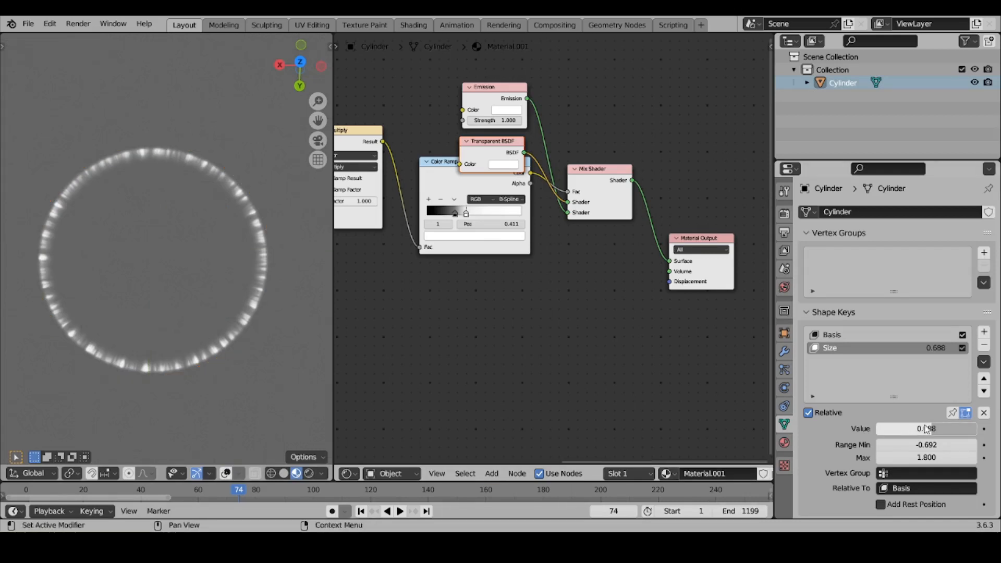
pyautogui.moveTo(930, 429); pyautogui.dragTo(877, 428)
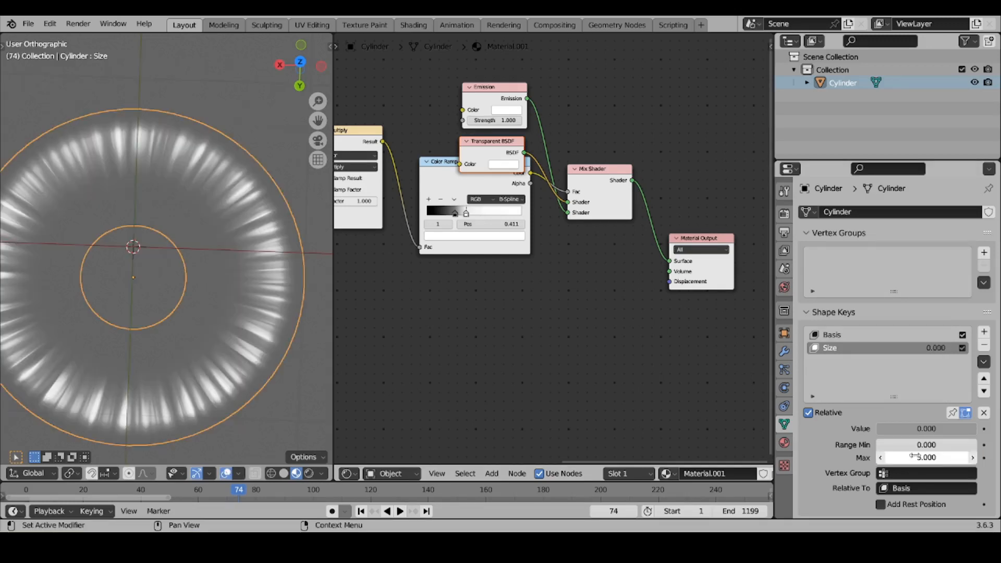
# - Set the Size shape key's range maximum to 1.8 and its range minimum to -0.692
pyautogui.moveTo(913, 429)
pyautogui.mouseDown()
pyautogui.moveTo(944, 428)
pyautogui.moveTo(908, 428)
pyautogui.mouseUp()
pyautogui.click(927, 457)
pyautogui.write('1.8')
pyautogui.press('Return')
pyautogui.write('-0.692')
pyautogui.press('Return')
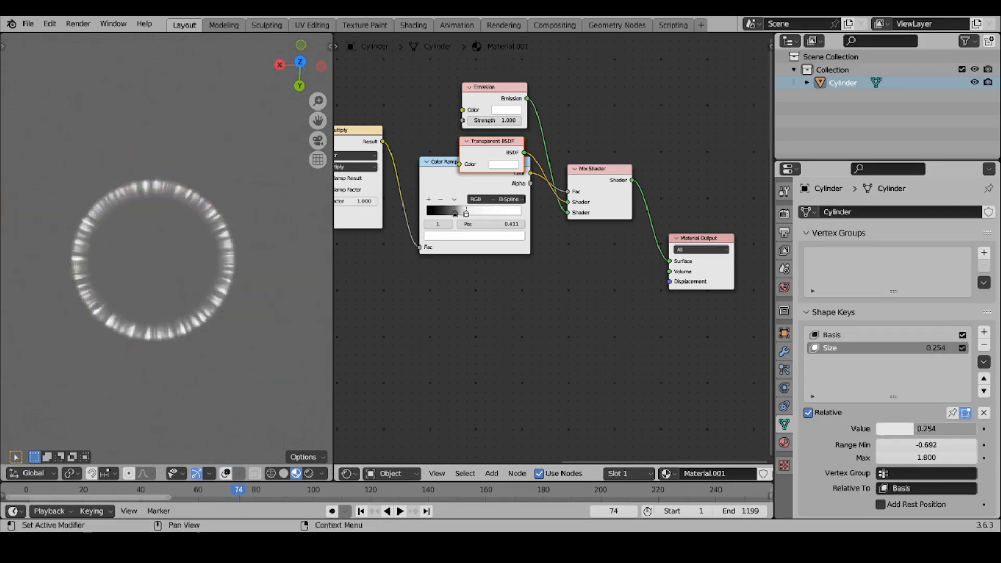
# - Keyframe the Size shape key's value at -0.692 on frame 1 and at 1.8 on frame 20
pyautogui.moveTo(908, 429)
pyautogui.mouseDown()
pyautogui.moveTo(886, 428)
pyautogui.moveTo(934, 429)
pyautogui.moveTo(906, 430)
pyautogui.mouseUp()
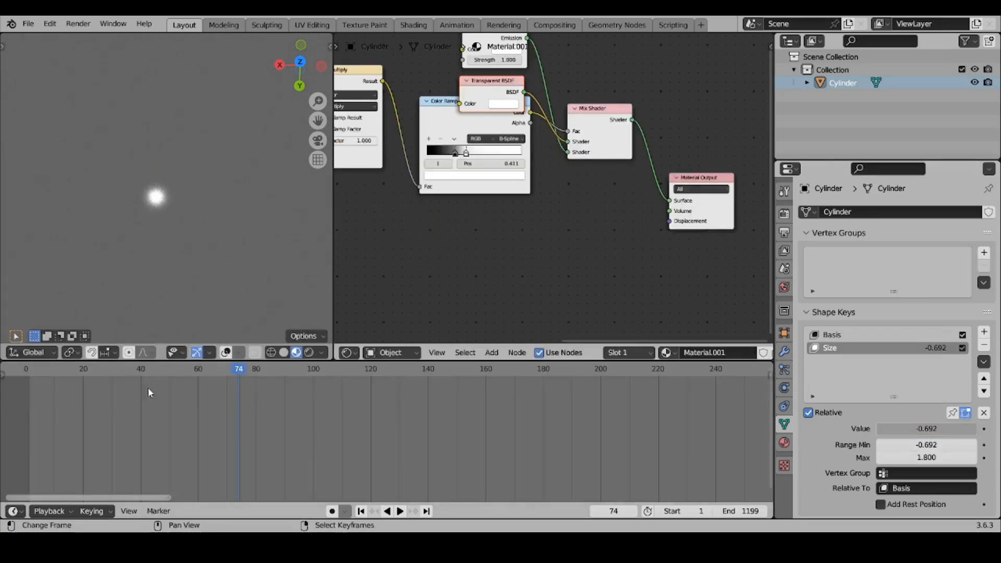
pyautogui.click(83, 386)
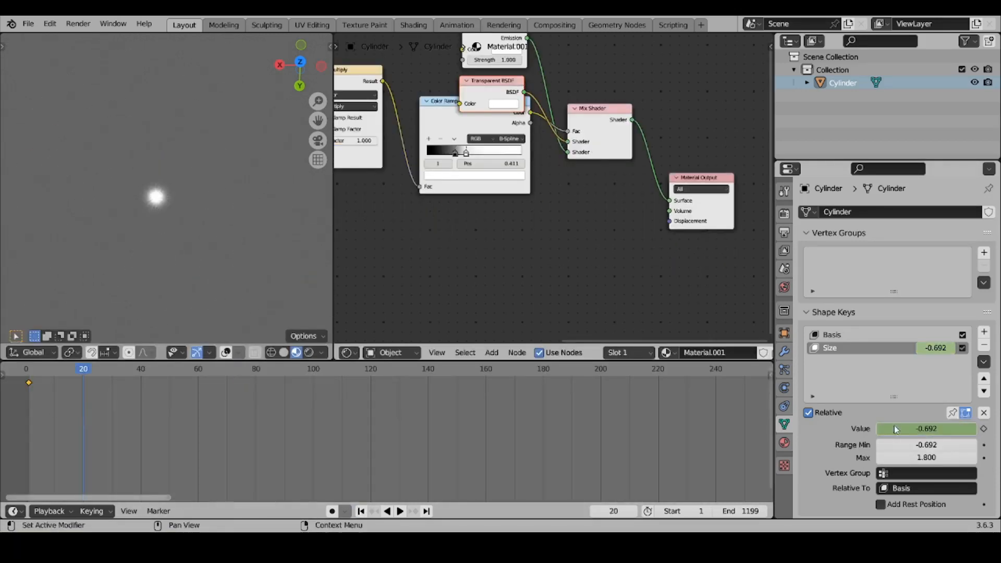
pyautogui.press('i')
pyautogui.click(286, 279)
# - Animate the ring object's scale with keyframes, using a scale of about 0.581 at frame 8 and a further key at frame 20
pyautogui.press('s')
pyautogui.click(158, 230)
pyautogui.press('i')
pyautogui.click(158, 230)
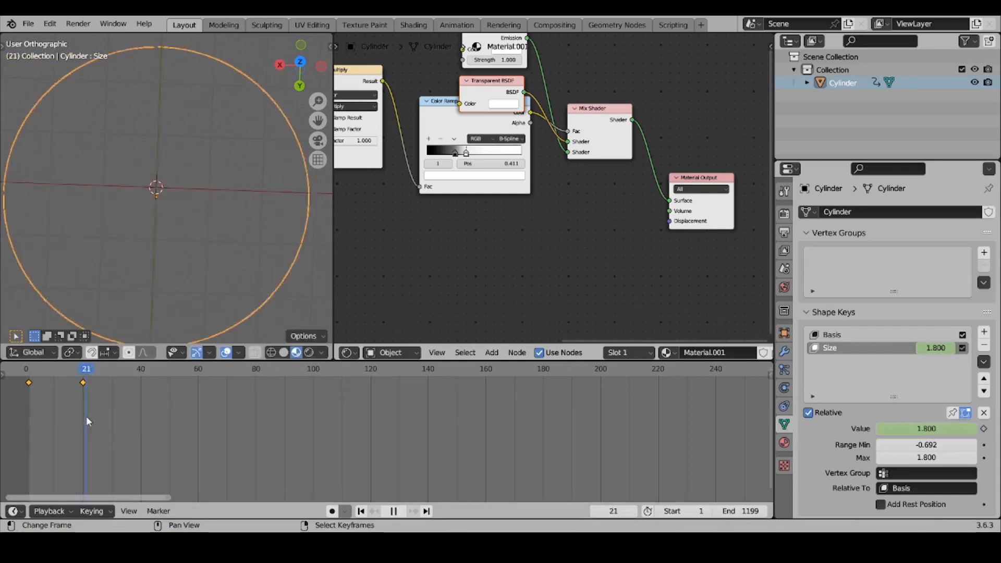
pyautogui.moveTo(86, 416); pyautogui.dragTo(58, 405)
pyautogui.press('s')
pyautogui.press('n')
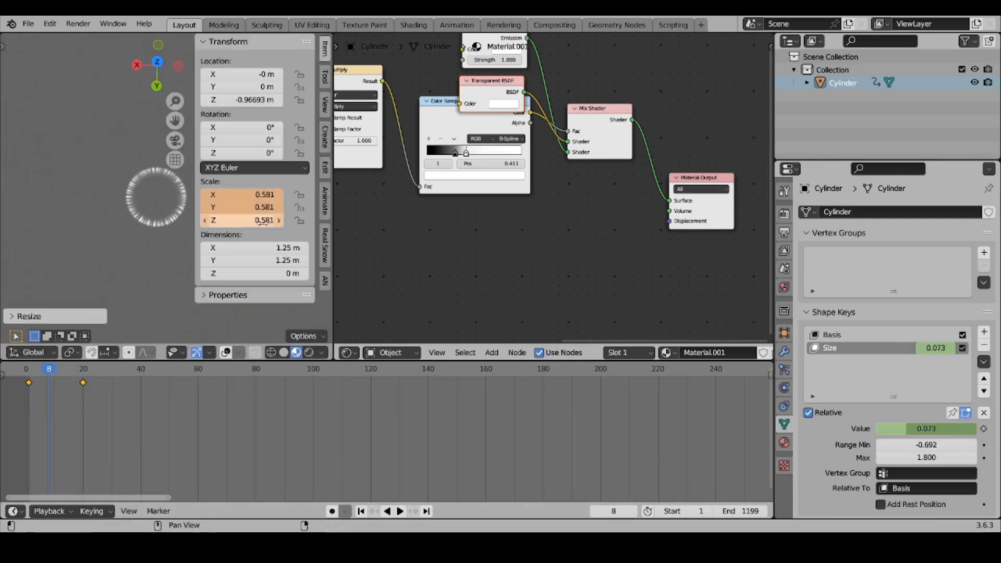
pyautogui.press('i')
pyautogui.press('n')
pyautogui.moveTo(89, 404)
pyautogui.mouseDown()
pyautogui.moveTo(65, 402)
pyautogui.moveTo(83, 402)
pyautogui.mouseUp()
pyautogui.press('i')
pyautogui.click(94, 245)
# - Set the animation's end frame to 20 and play it back
pyautogui.doubleClick(742, 511)
pyautogui.write('20')
pyautogui.press('Return')
pyautogui.press('space')
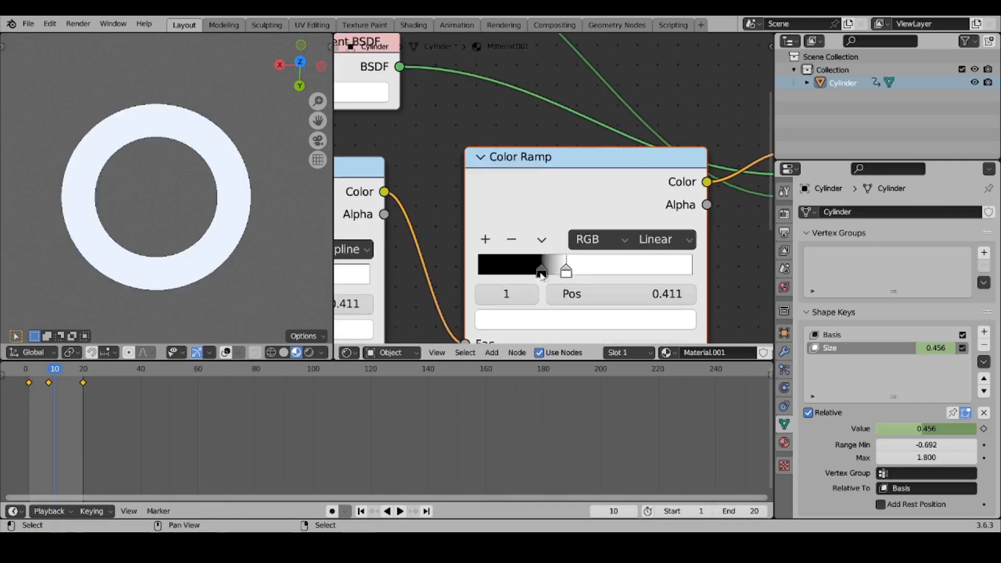
pyautogui.press('space')
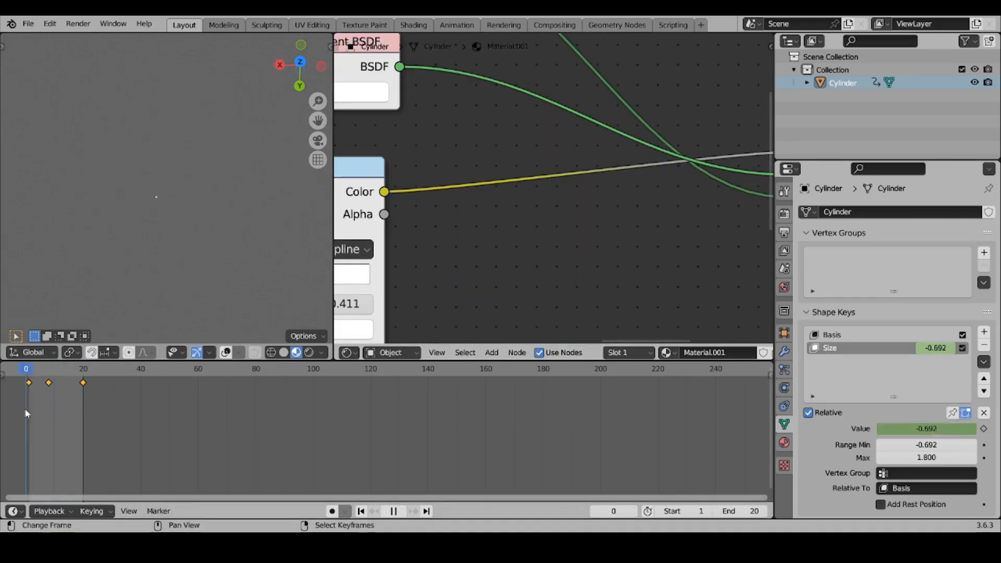
# - Scale the timeline keyframes closer together so the middle one falls on frame 5 and the last on frame 11
pyautogui.scroll(3, 37, 408)
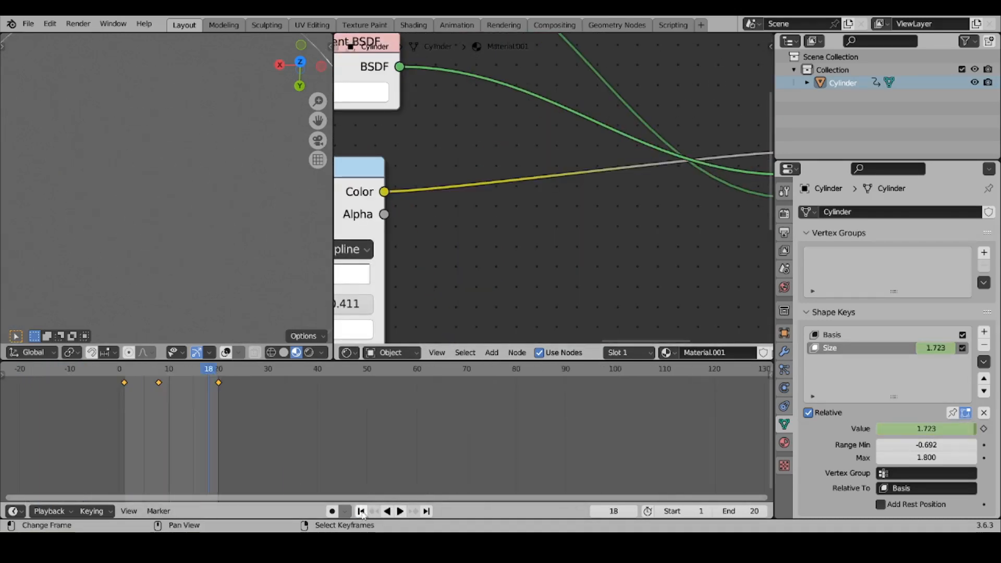
pyautogui.press('s')
pyautogui.click(332, 427)
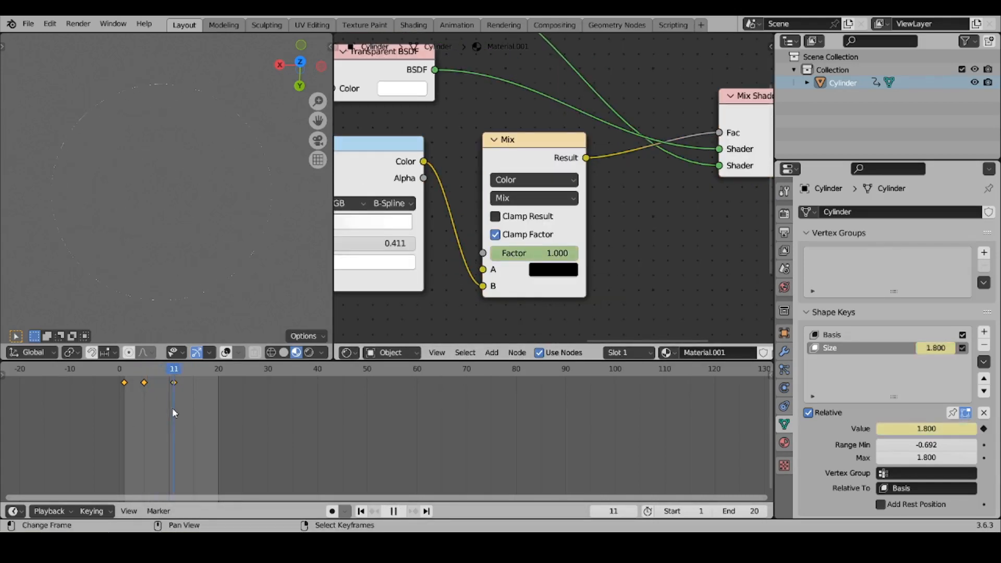
# - Insert a keyframe for the Mix node's factor at frame 1 and play back the animation
pyautogui.moveTo(175, 412); pyautogui.dragTo(124, 419)
pyautogui.press('i')
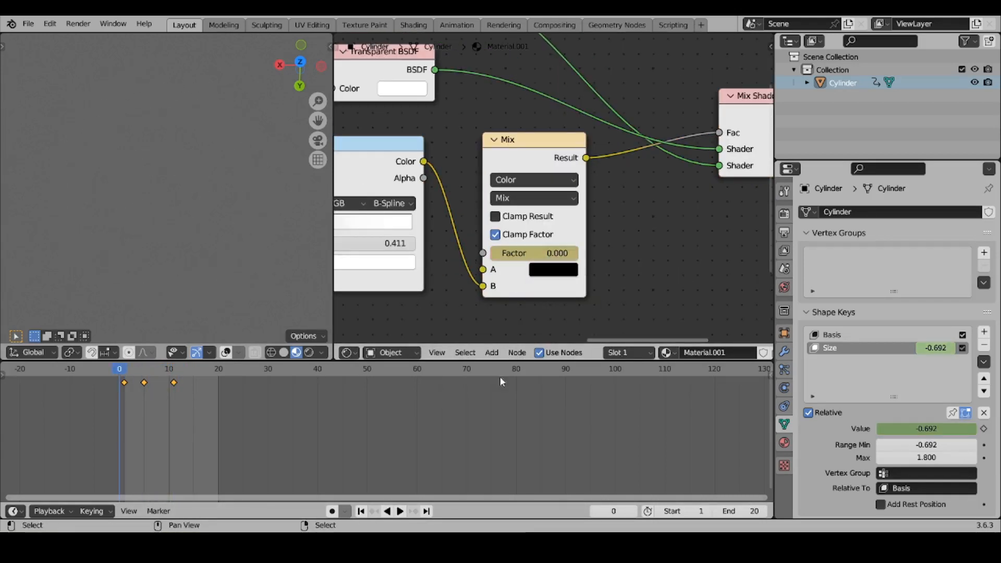
pyautogui.press('space')
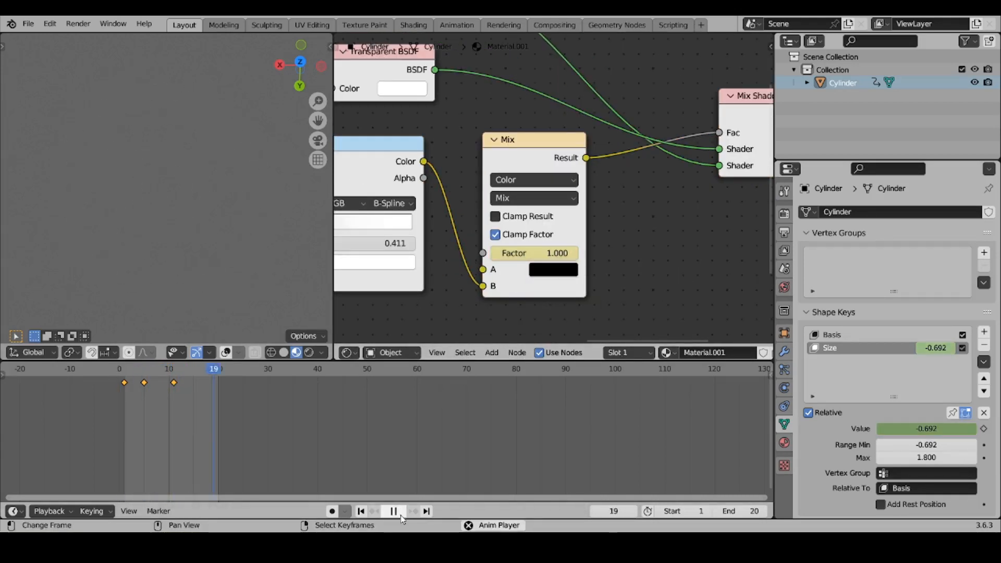
pyautogui.press('space')
# - Save the file and replay the animation from the first frame with the ring seen at a slight tilt
pyautogui.hotkey('ctrl', 's')
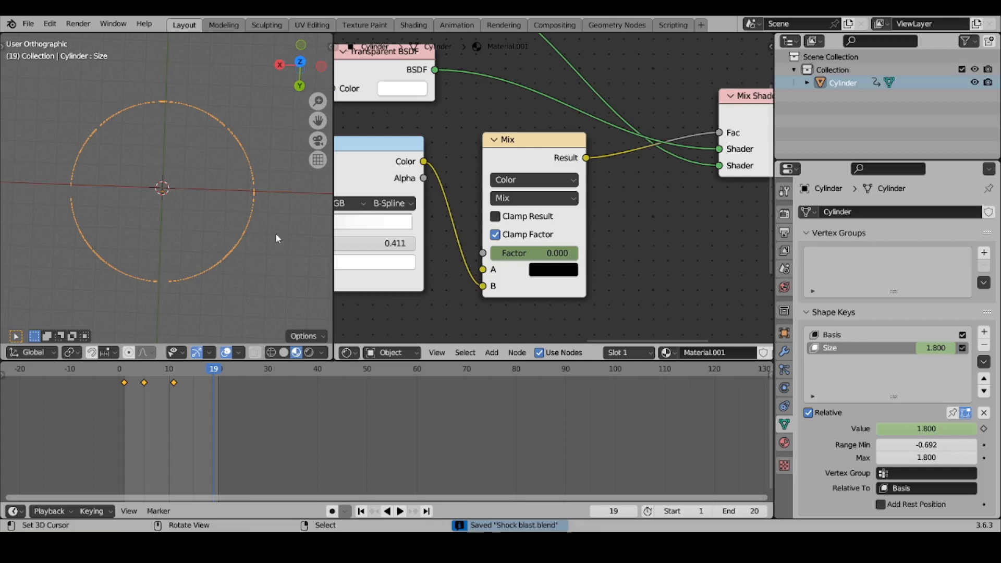
pyautogui.moveTo(275, 238); pyautogui.dragTo(195, 246, button='middle')
pyautogui.scroll(2, 195, 242)
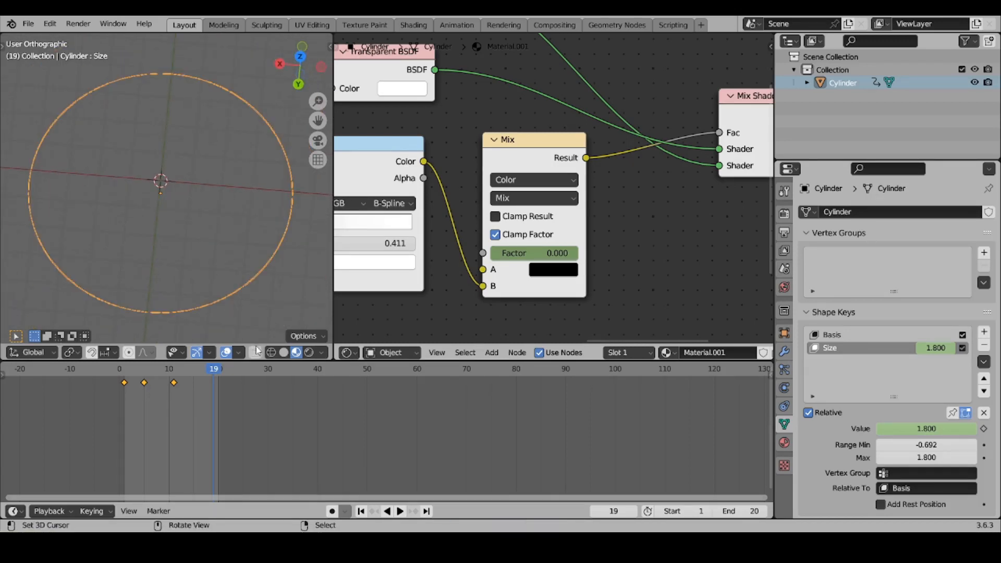
pyautogui.click(361, 511)
pyautogui.click(400, 511)
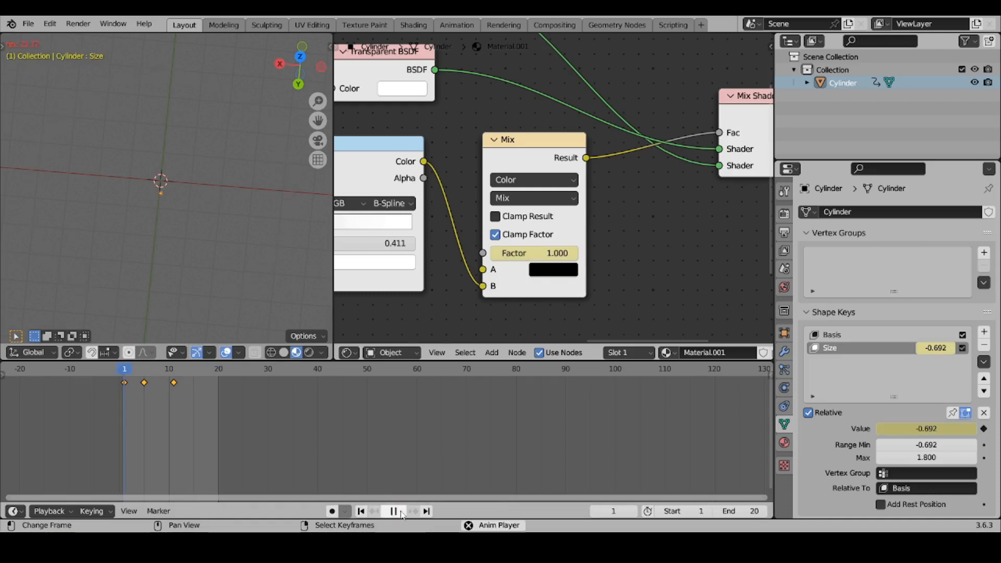
pyautogui.click(402, 514)
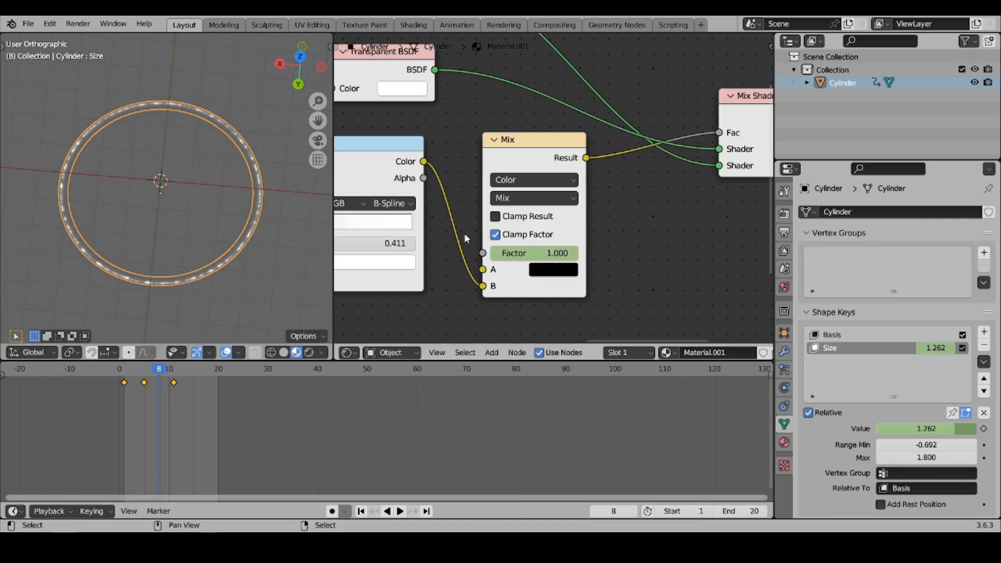
# - Add a Copy Rotation constraint to the ring object
pyautogui.click(784, 388)
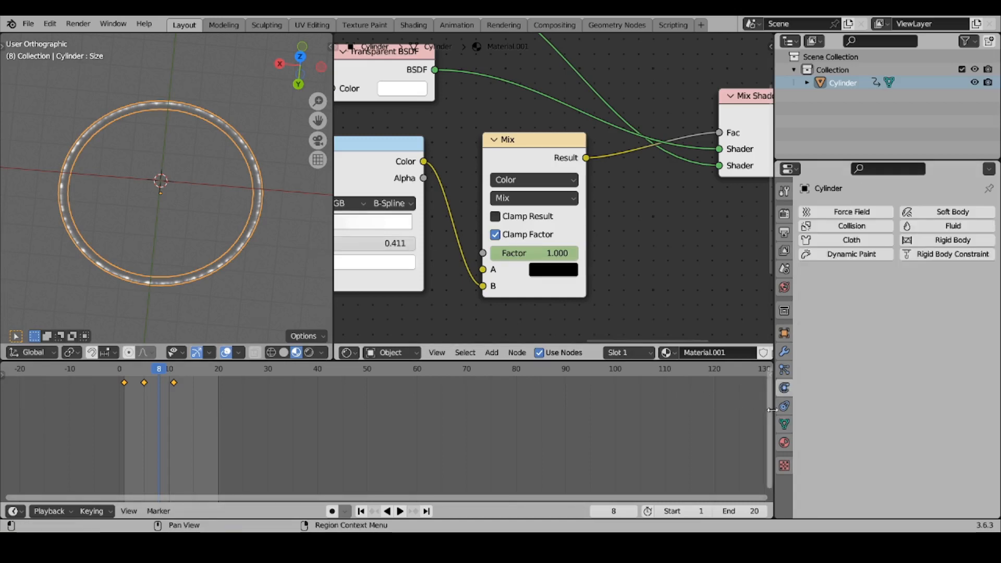
pyautogui.click(789, 376)
pyautogui.click(786, 407)
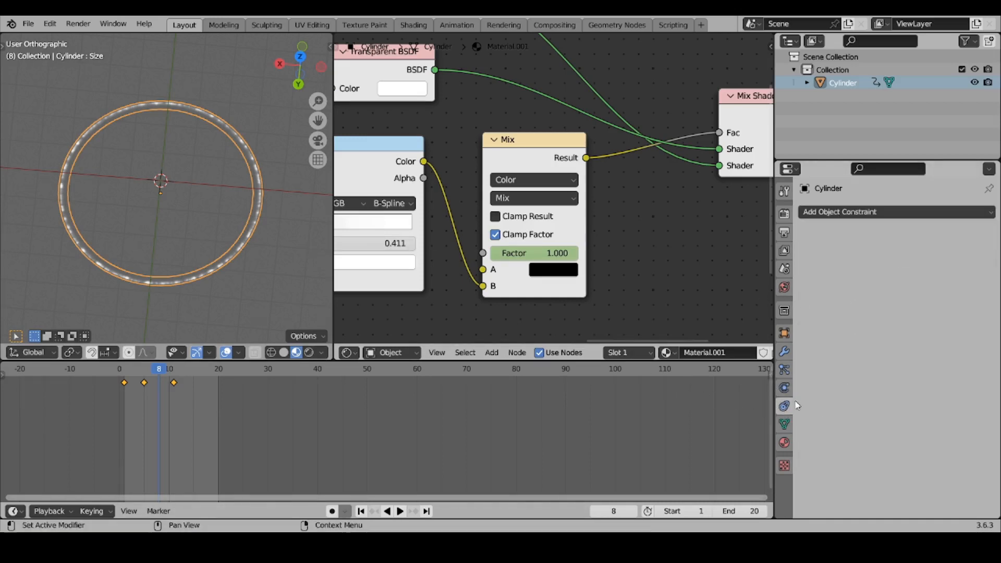
pyautogui.click(920, 213)
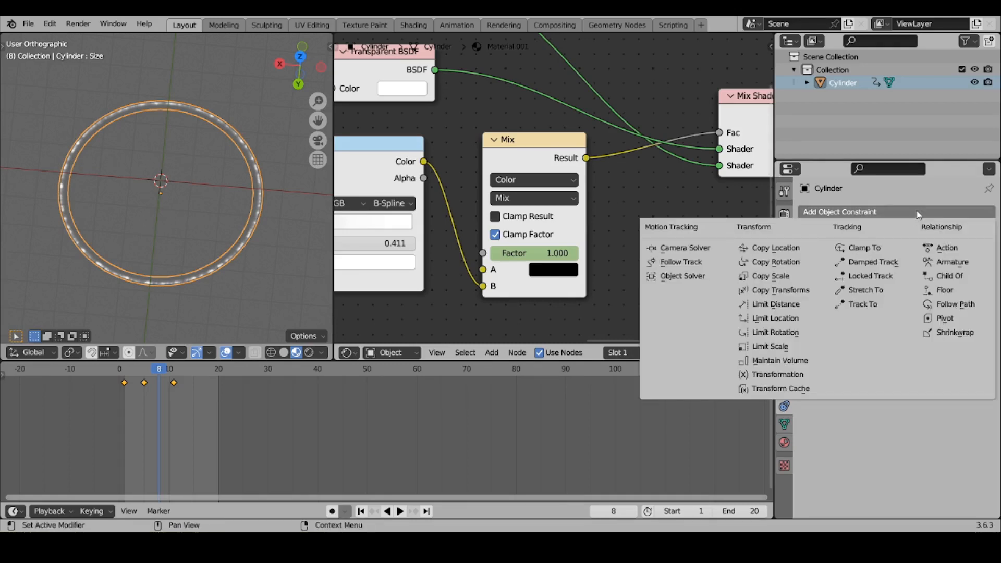
pyautogui.click(799, 266)
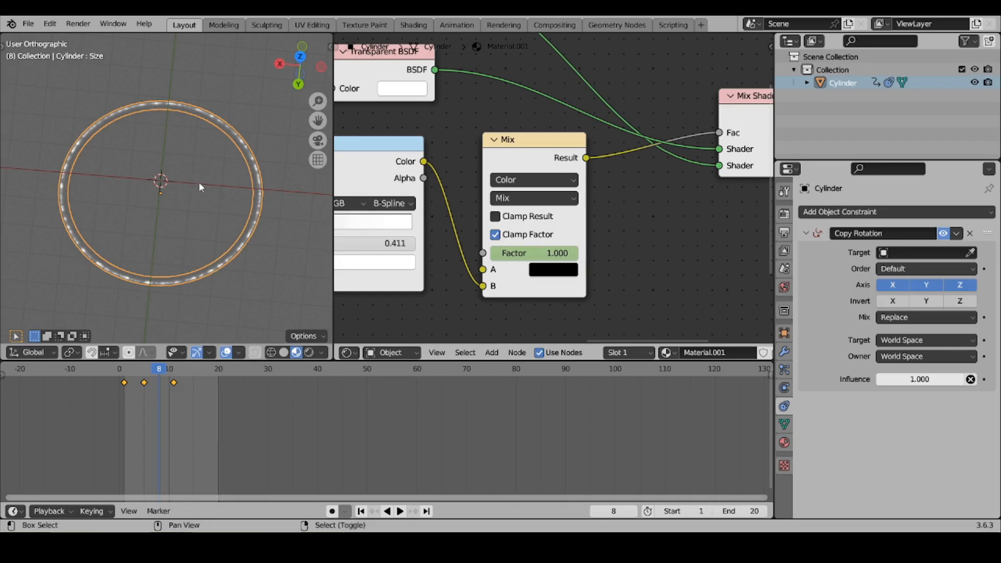
# - Add a camera to the scene and look through it
pyautogui.hotkey('shift', 'a')
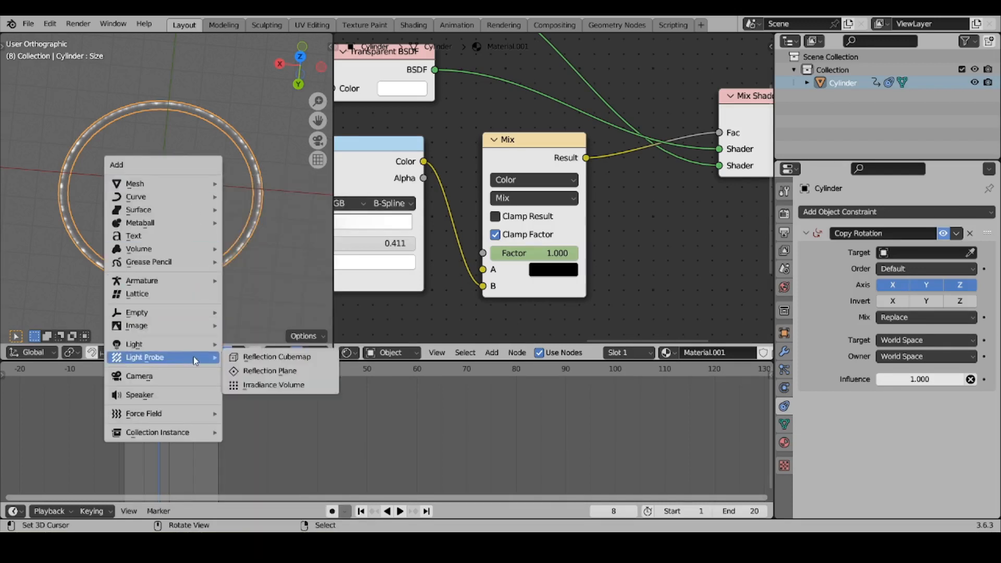
pyautogui.click(193, 376)
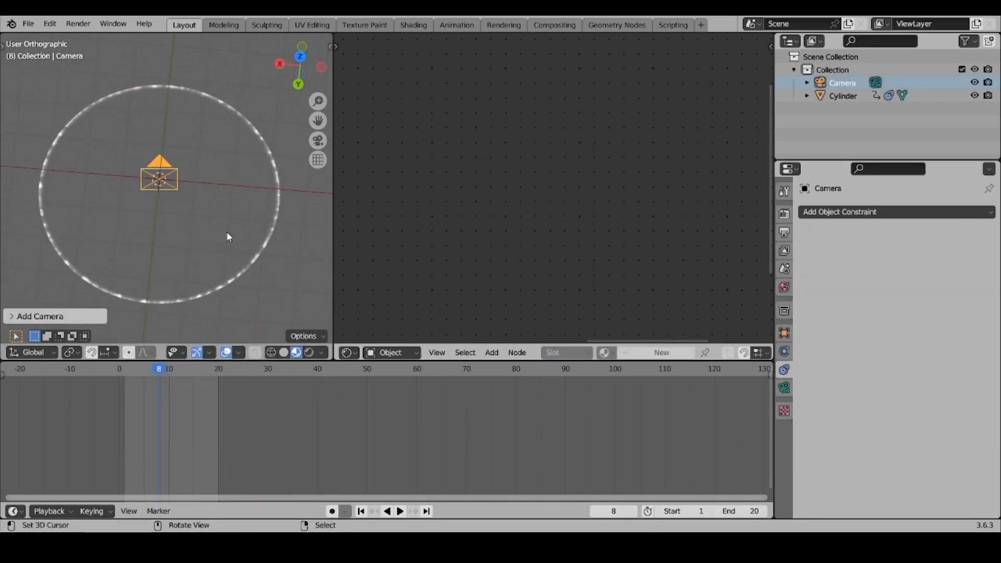
pyautogui.press('KP_0')
# - Change the shader editor area to a 3D Viewport that shows the ring and camera from a low angle
pyautogui.click(356, 353)
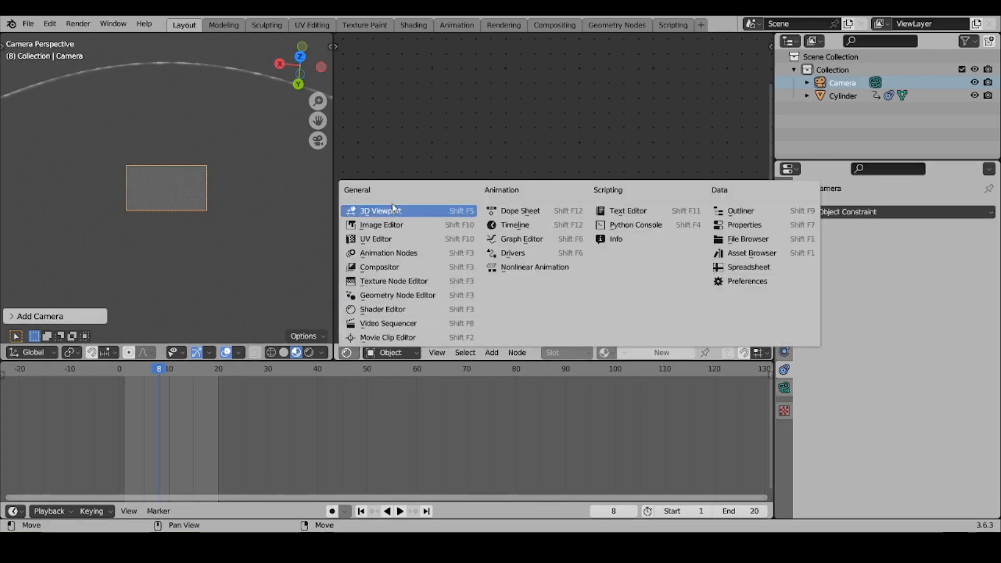
pyautogui.click(383, 212)
pyautogui.scroll(-3, 566, 290)
pyautogui.moveTo(565, 290); pyautogui.dragTo(576, 266, button='middle')
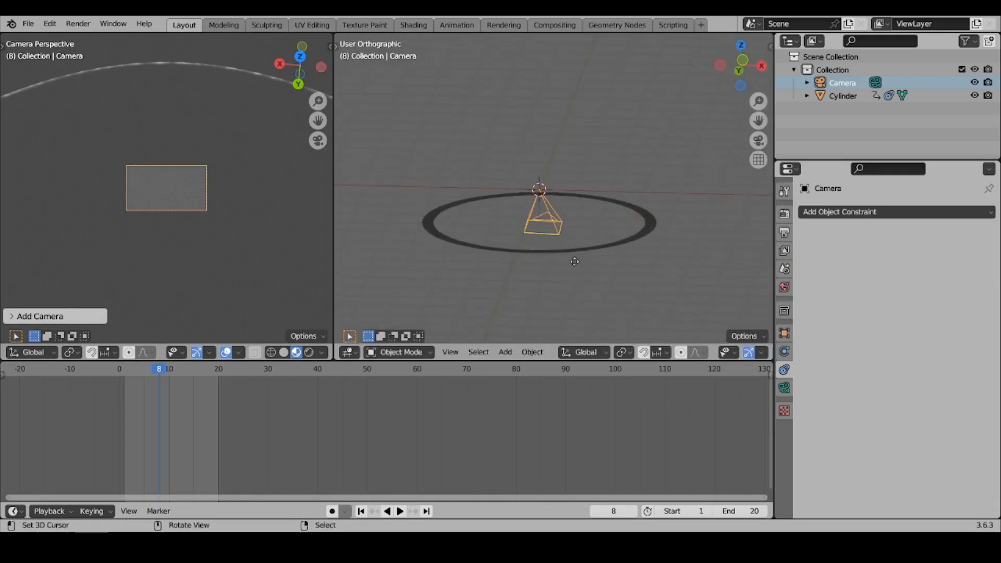
# - Move the camera along its local Z axis to a position well above the ring
pyautogui.press('g')
pyautogui.press('z')
pyautogui.press('z')
pyautogui.click(549, 107)
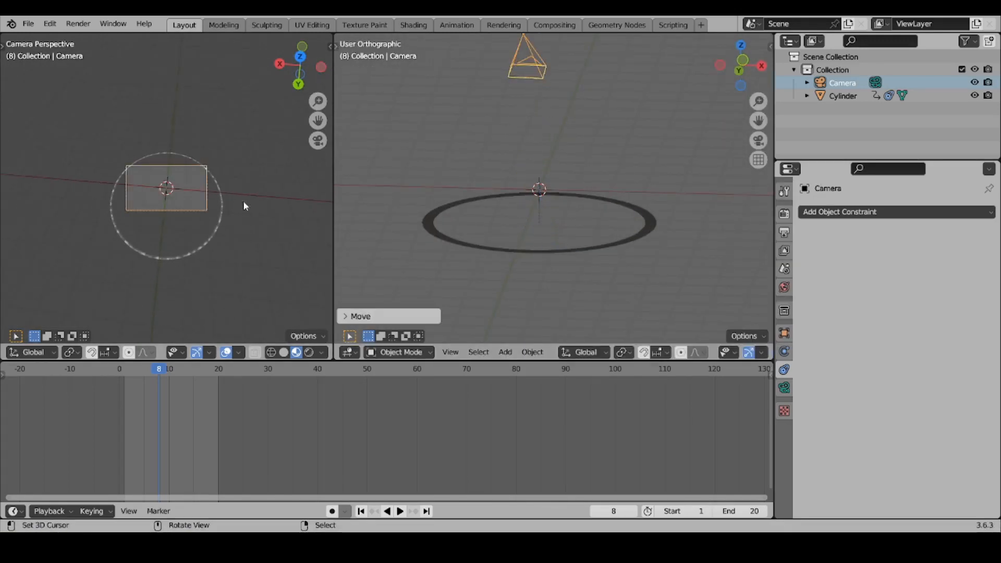
# - Play back the ring animation in the camera view and scrub the timeline to frame 4
pyautogui.scroll(5, 203, 211)
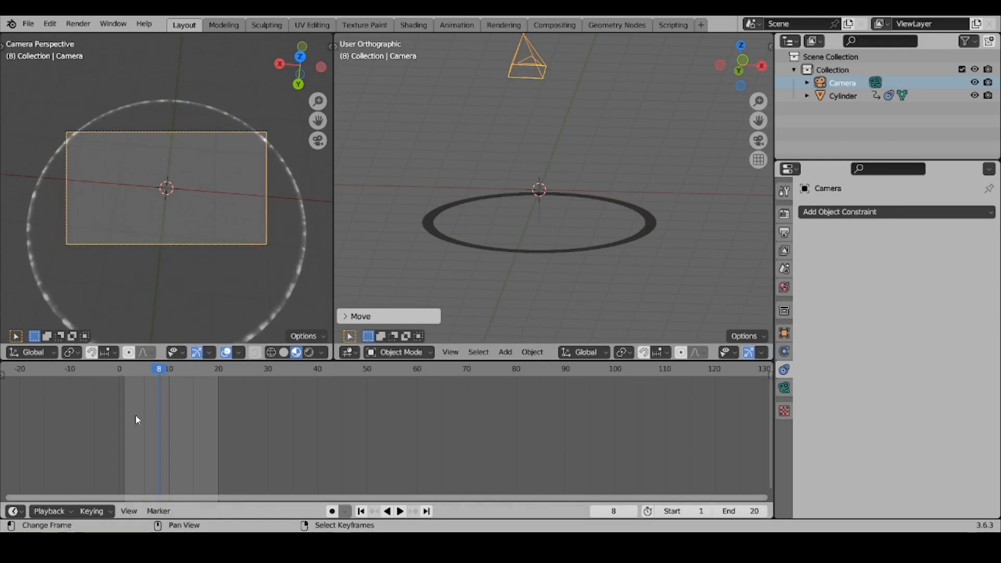
pyautogui.press('space')
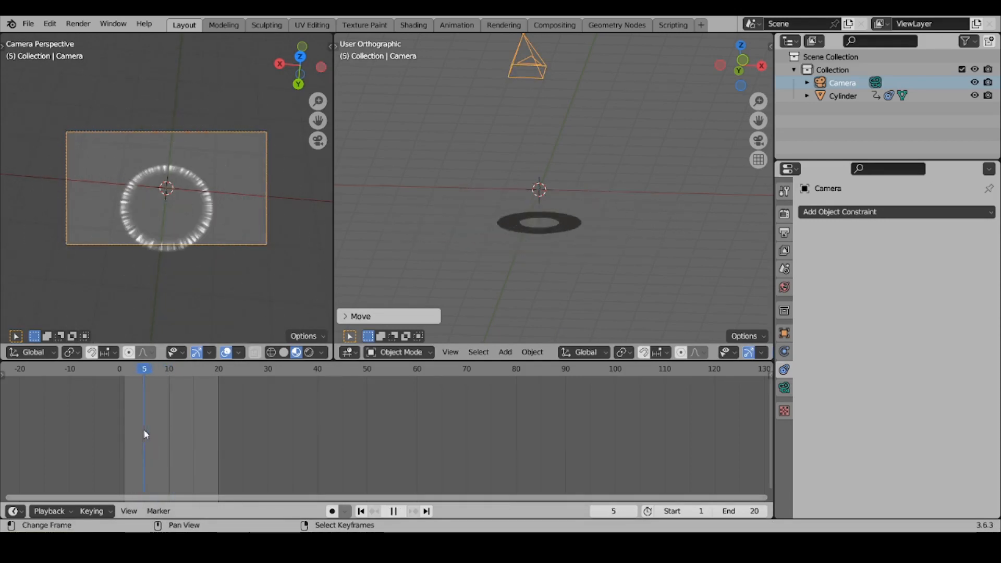
pyautogui.moveTo(178, 433); pyautogui.dragTo(140, 435)
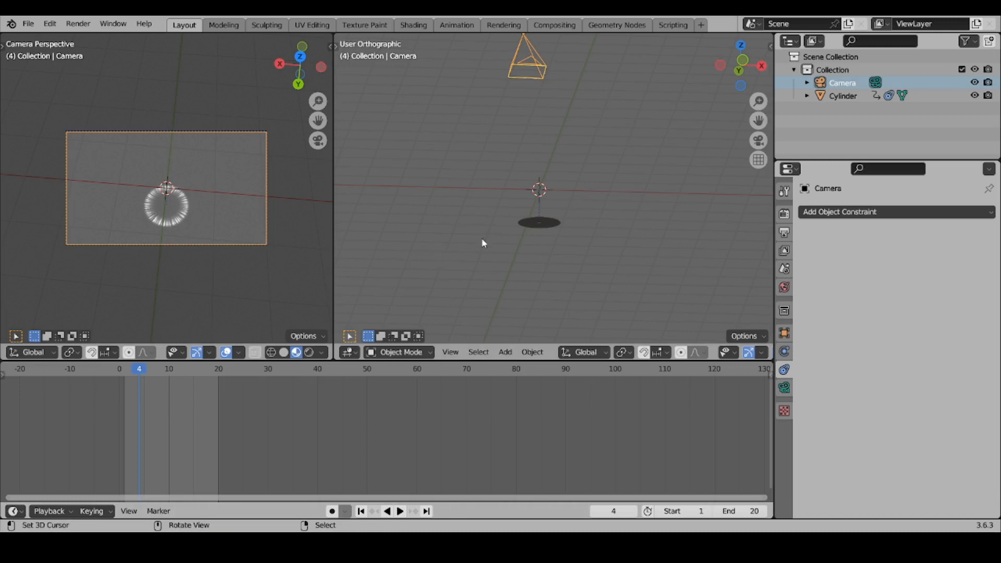
# - Set the camera as the target of the ring's Copy Rotation constraint
pyautogui.click(546, 225)
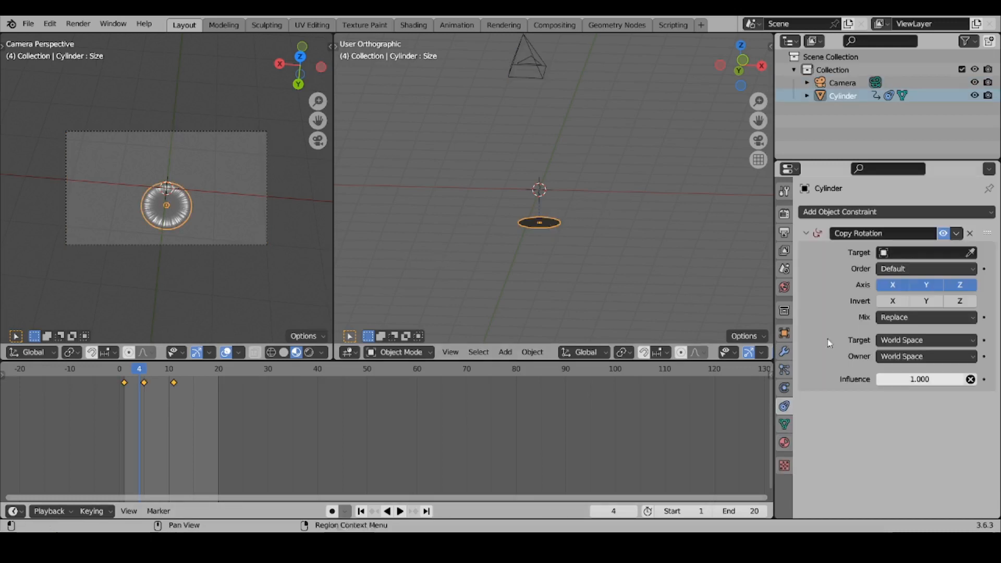
pyautogui.click(971, 252)
pyautogui.click(529, 64)
# - Play the animation to check the constrained ring in the camera view, scrubbing to frame 6
pyautogui.press('space')
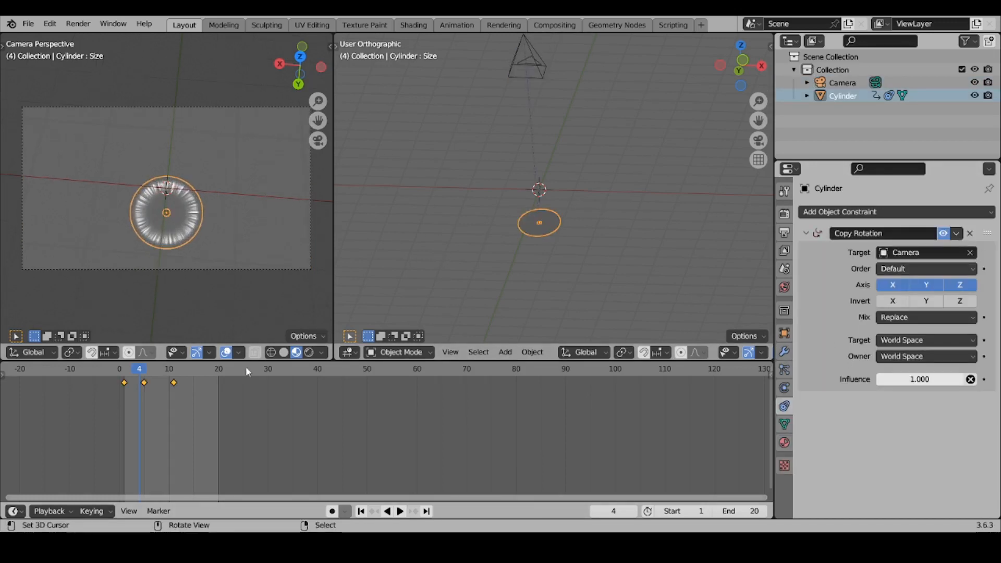
pyautogui.press('space')
pyautogui.moveTo(144, 407)
pyautogui.mouseDown()
pyautogui.moveTo(160, 408)
pyautogui.moveTo(151, 407)
pyautogui.mouseUp()
# - Try a free trackball rotation of the camera to test how the ring follows it
pyautogui.scroll(-2, 512, 103)
pyautogui.rightClick(550, 102)
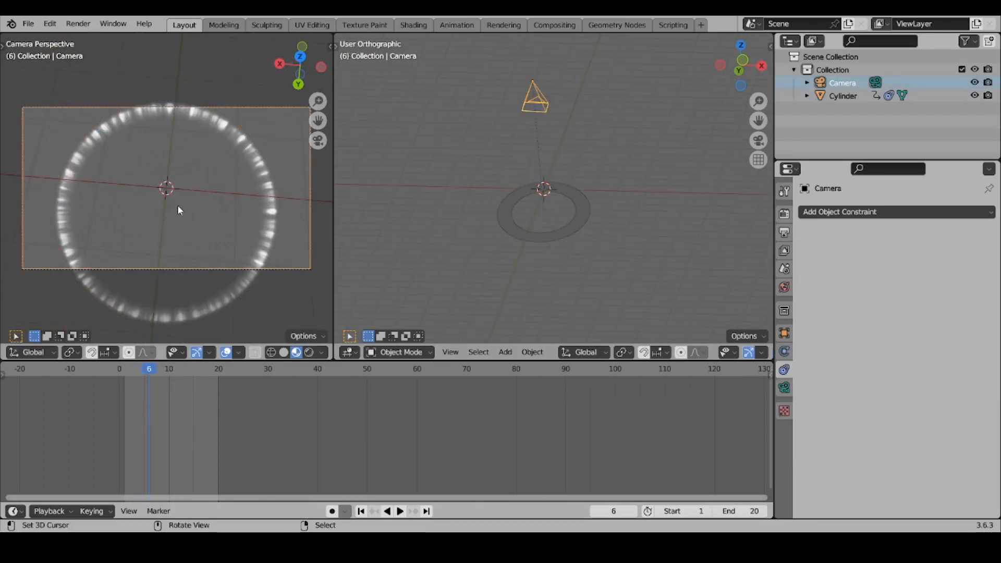
pyautogui.press('r')
pyautogui.press('r')
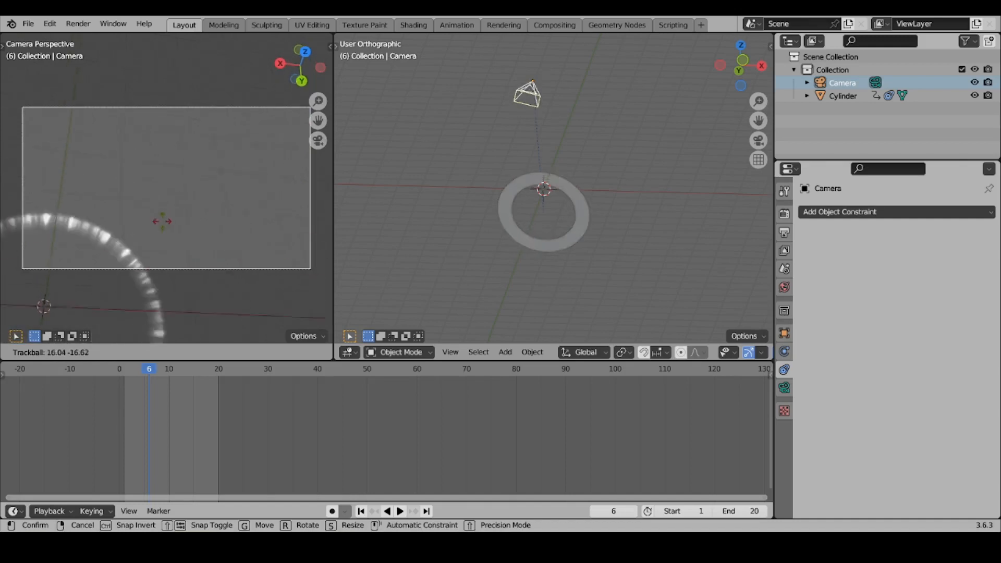
pyautogui.rightClick(176, 227)
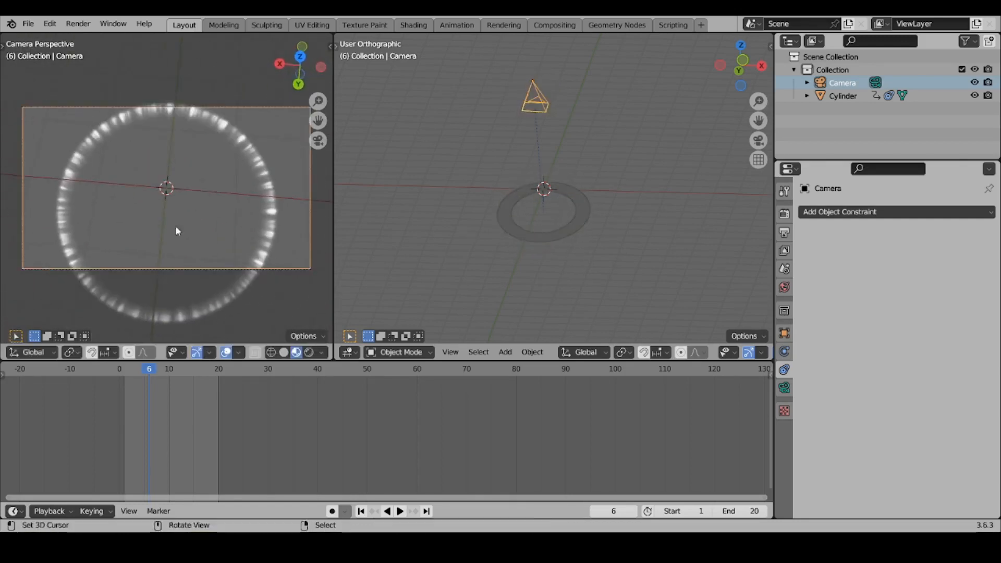
# - Play the animation again and scrub through frames 6 to 9 to examine the expanding ring
pyautogui.press('space')
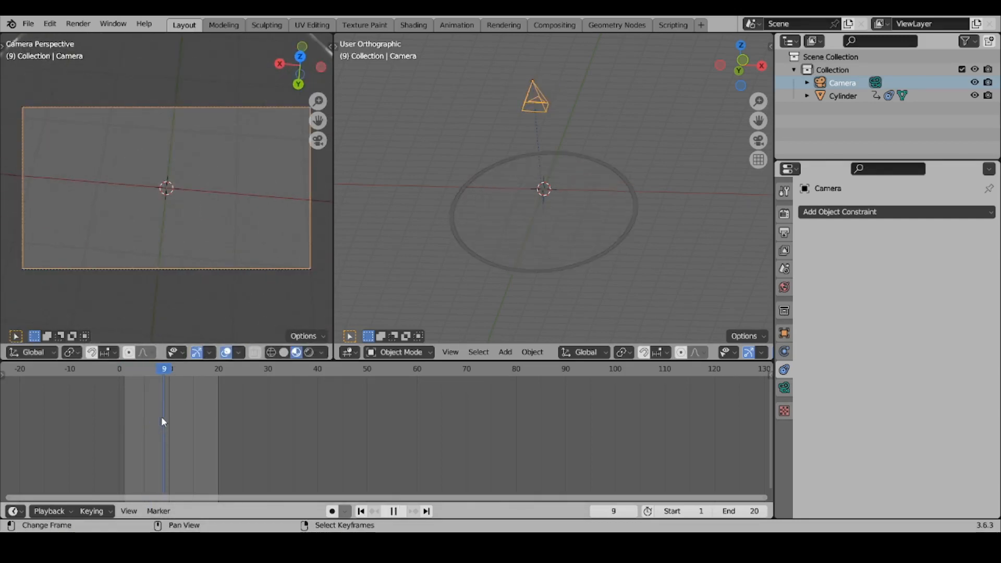
pyautogui.moveTo(148, 419)
pyautogui.mouseDown()
pyautogui.moveTo(140, 415)
pyautogui.moveTo(169, 417)
pyautogui.moveTo(136, 410)
pyautogui.moveTo(172, 412)
pyautogui.moveTo(138, 410)
pyautogui.moveTo(157, 414)
pyautogui.moveTo(130, 420)
pyautogui.moveTo(165, 424)
pyautogui.moveTo(127, 425)
pyautogui.moveTo(167, 420)
pyautogui.moveTo(132, 426)
pyautogui.moveTo(159, 428)
pyautogui.mouseUp()
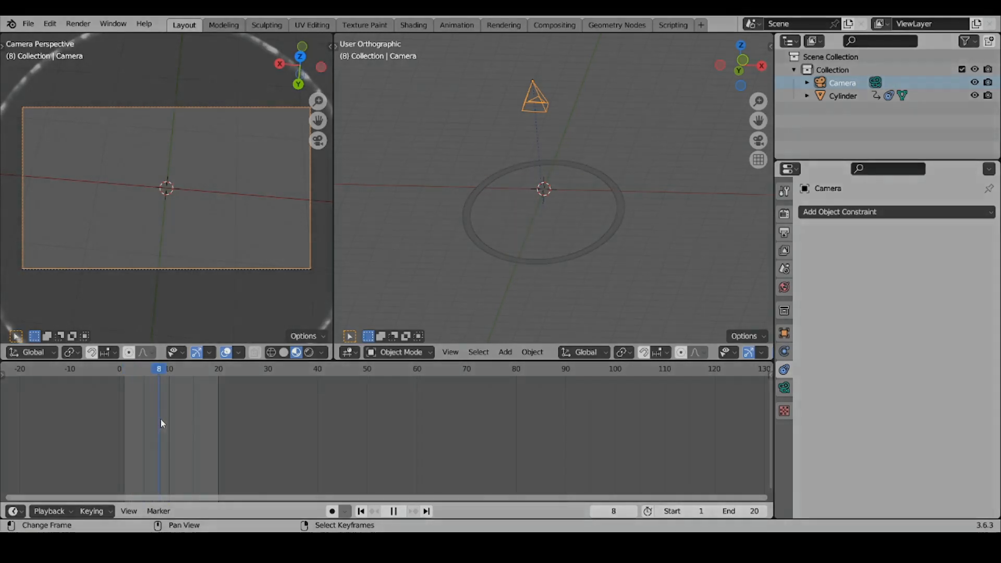